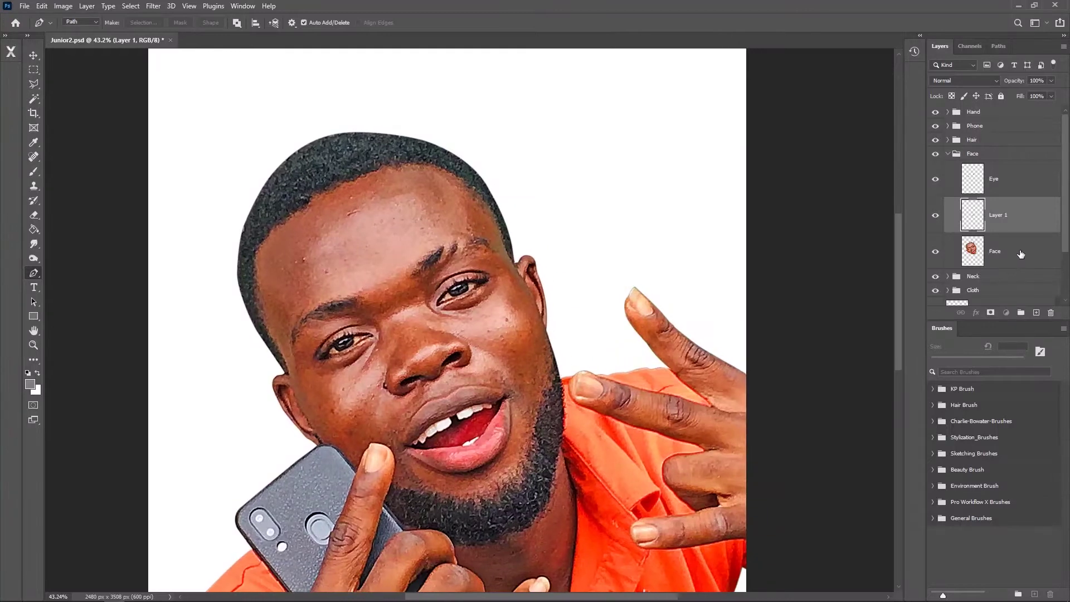
- Duplicate the Face layer and clip the copy to it as a clipping mask
{"action": "left_click", "coordinate": [1021, 254]}
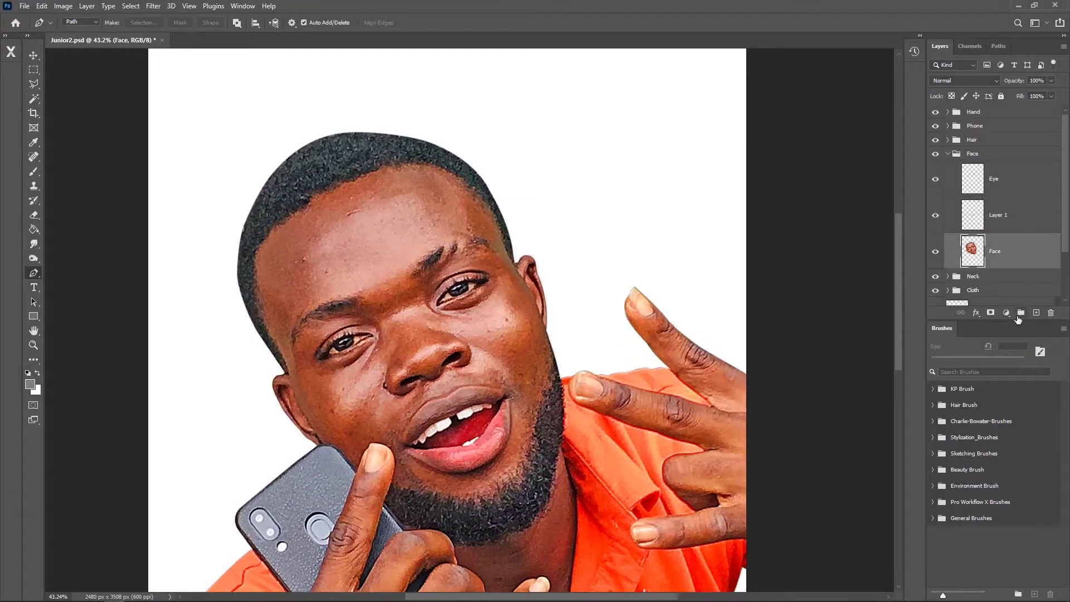
{"action": "key", "text": "ctrl+j"}
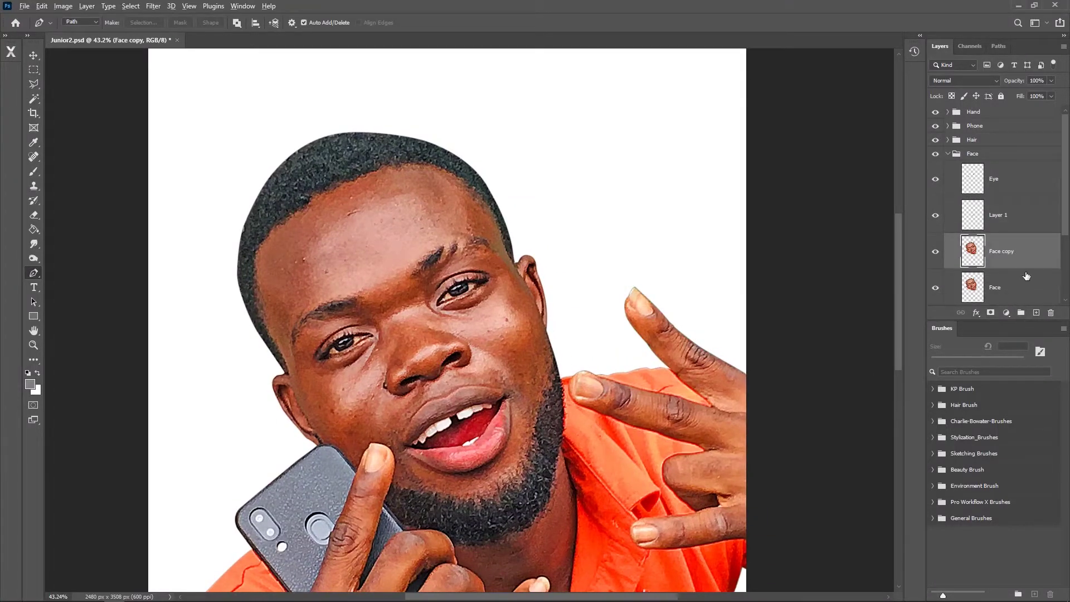
{"action": "left_click", "coordinate": [1030, 268], "text": "alt"}
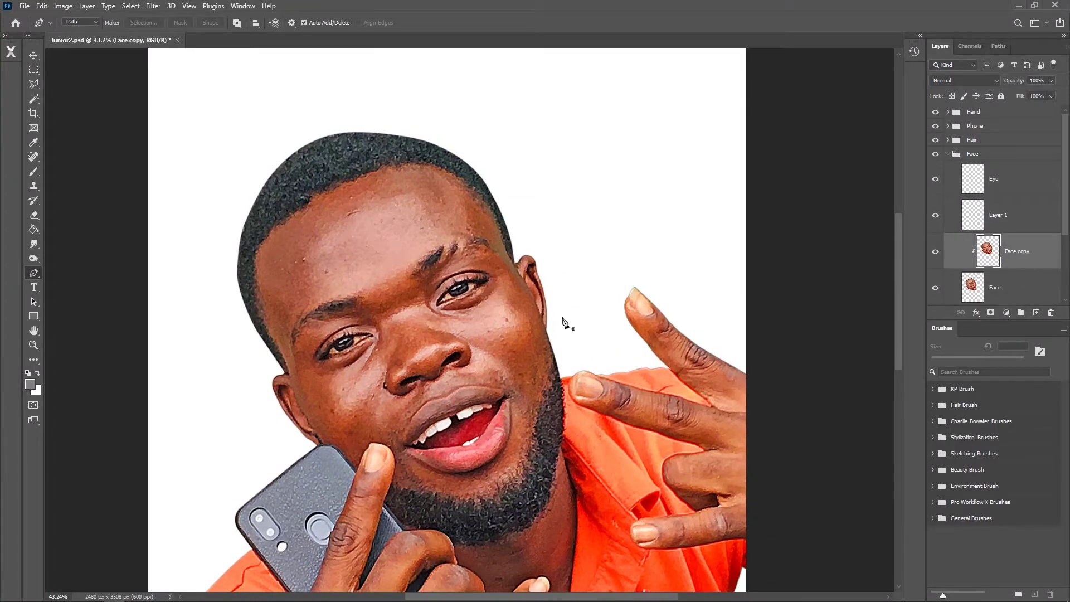
- Set up a smaller Smudge brush with Sample All Layers off and smooth the left forehead hairline
{"action": "left_click", "coordinate": [34, 246]}
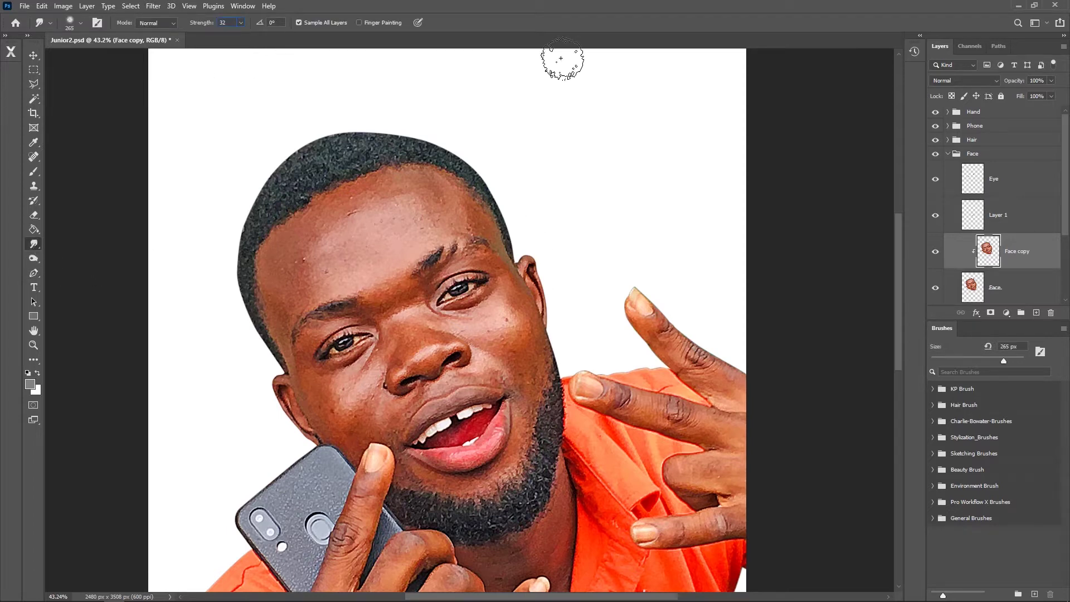
{"action": "left_click_drag", "start_coordinate": [328, 253], "coordinate": [304, 245]}
{"action": "scroll", "coordinate": [335, 273], "scroll_direction": "up", "scroll_amount": 5}
{"action": "mouse_move", "coordinate": [337, 283]}
{"action": "left_mouse_down"}
{"action": "mouse_move", "coordinate": [328, 276]}
{"action": "mouse_move", "coordinate": [310, 304]}
{"action": "left_mouse_up"}
{"action": "left_click", "coordinate": [299, 23]}
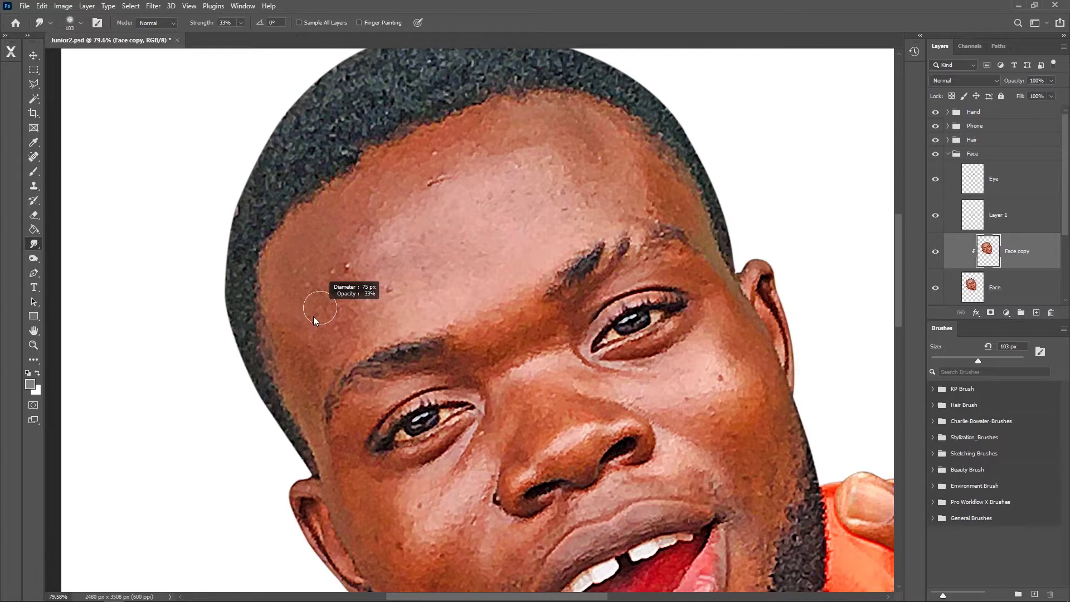
{"action": "left_click_drag", "start_coordinate": [281, 368], "coordinate": [274, 244]}
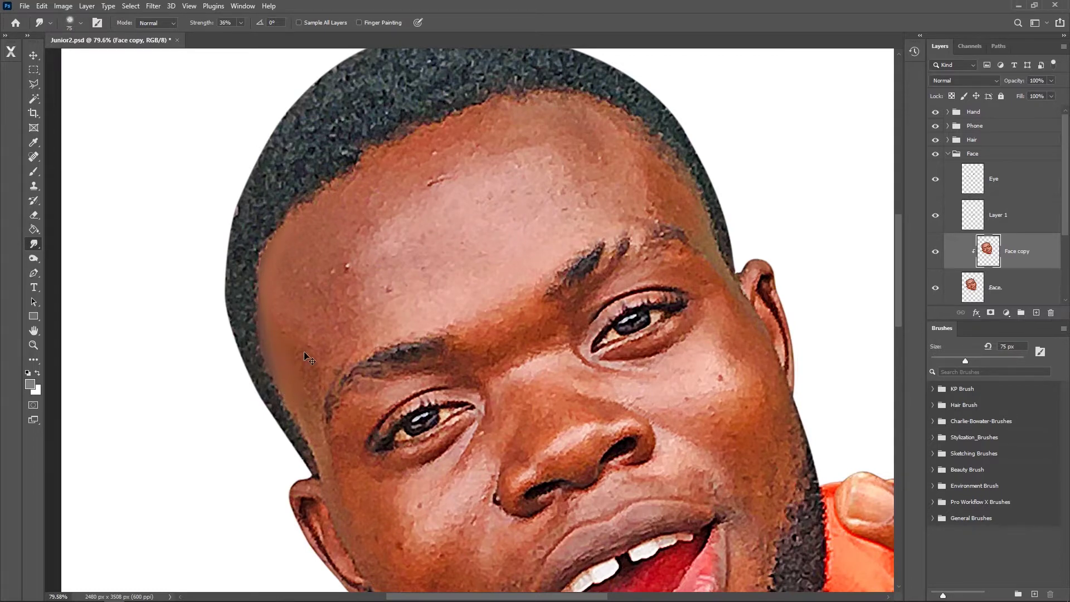
{"action": "mouse_move", "coordinate": [382, 417]}
{"action": "left_mouse_down"}
{"action": "mouse_move", "coordinate": [365, 365]}
{"action": "mouse_move", "coordinate": [348, 360]}
{"action": "left_mouse_up"}
- Smudge the upper and lower eyelids and outer corner of the left eye smooth
{"action": "scroll", "coordinate": [380, 337], "scroll_direction": "up", "scroll_amount": 5}
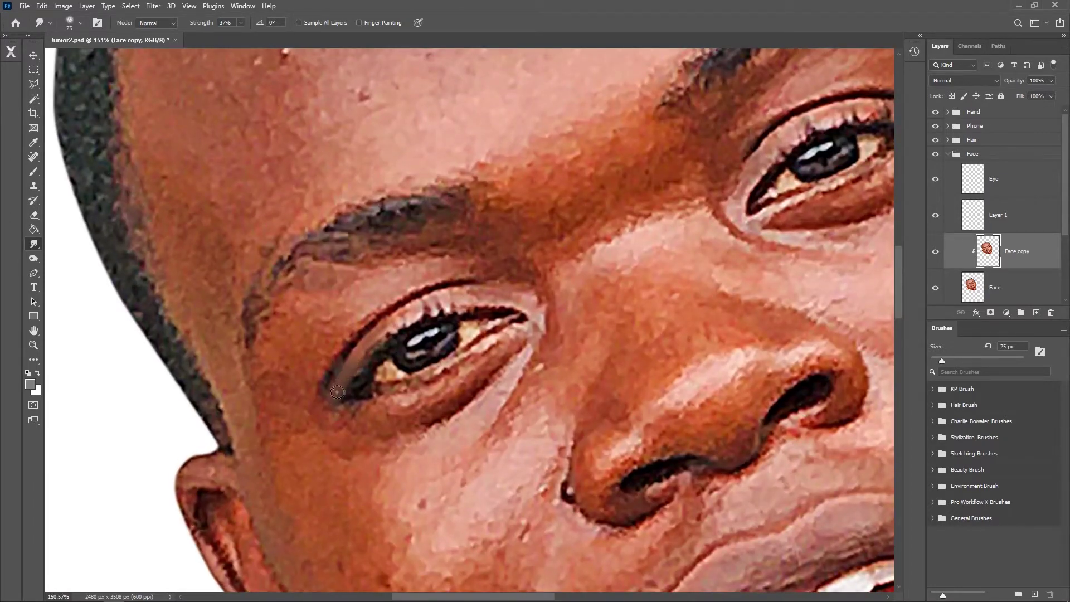
{"action": "mouse_move", "coordinate": [372, 340]}
{"action": "left_mouse_down"}
{"action": "mouse_move", "coordinate": [409, 313]}
{"action": "mouse_move", "coordinate": [475, 293]}
{"action": "mouse_move", "coordinate": [536, 307]}
{"action": "left_mouse_up"}
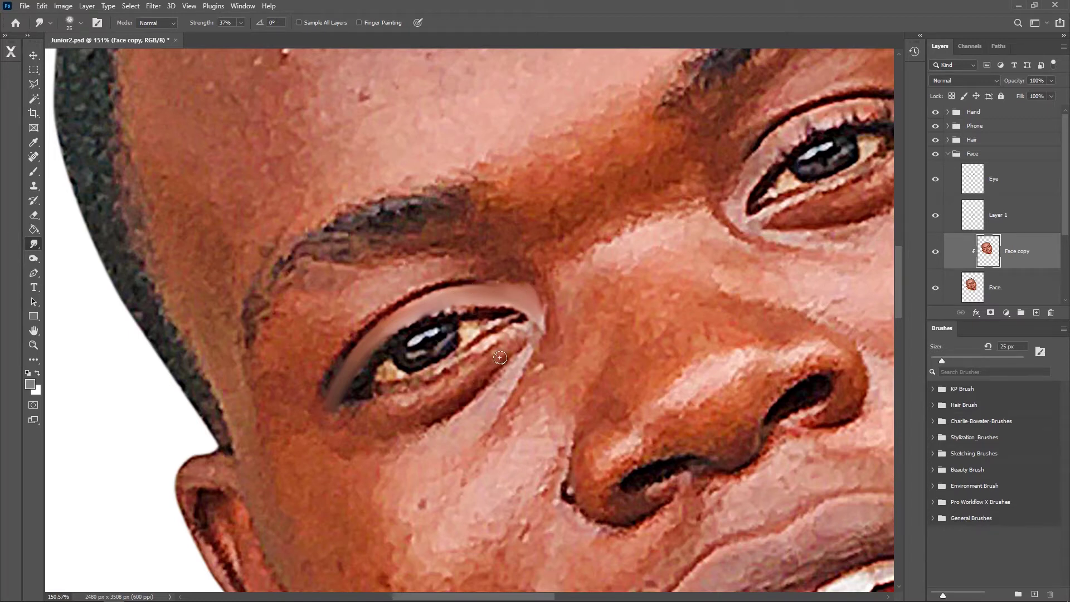
{"action": "mouse_move", "coordinate": [449, 400]}
{"action": "left_mouse_down"}
{"action": "mouse_move", "coordinate": [480, 385]}
{"action": "mouse_move", "coordinate": [502, 339]}
{"action": "mouse_move", "coordinate": [426, 390]}
{"action": "mouse_move", "coordinate": [436, 394]}
{"action": "left_mouse_up"}
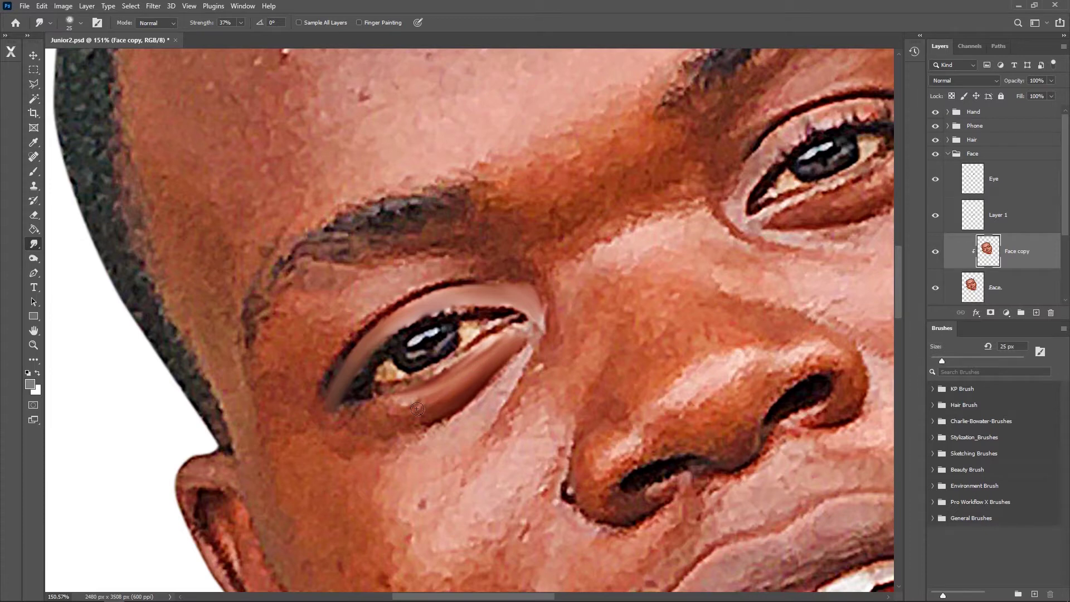
{"action": "mouse_move", "coordinate": [386, 409]}
{"action": "left_mouse_down"}
{"action": "mouse_move", "coordinate": [342, 418]}
{"action": "mouse_move", "coordinate": [361, 423]}
{"action": "left_mouse_up"}
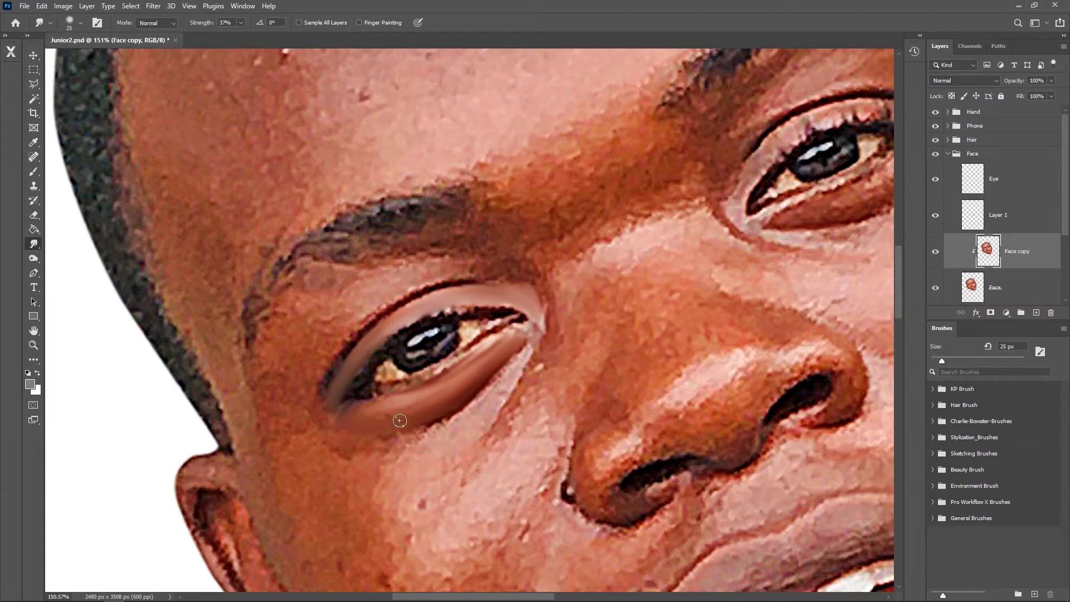
{"action": "mouse_move", "coordinate": [535, 336]}
{"action": "left_mouse_down"}
{"action": "mouse_move", "coordinate": [518, 332]}
{"action": "mouse_move", "coordinate": [543, 318]}
{"action": "mouse_move", "coordinate": [501, 392]}
{"action": "mouse_move", "coordinate": [526, 384]}
{"action": "mouse_move", "coordinate": [493, 398]}
{"action": "mouse_move", "coordinate": [535, 324]}
{"action": "left_mouse_up"}
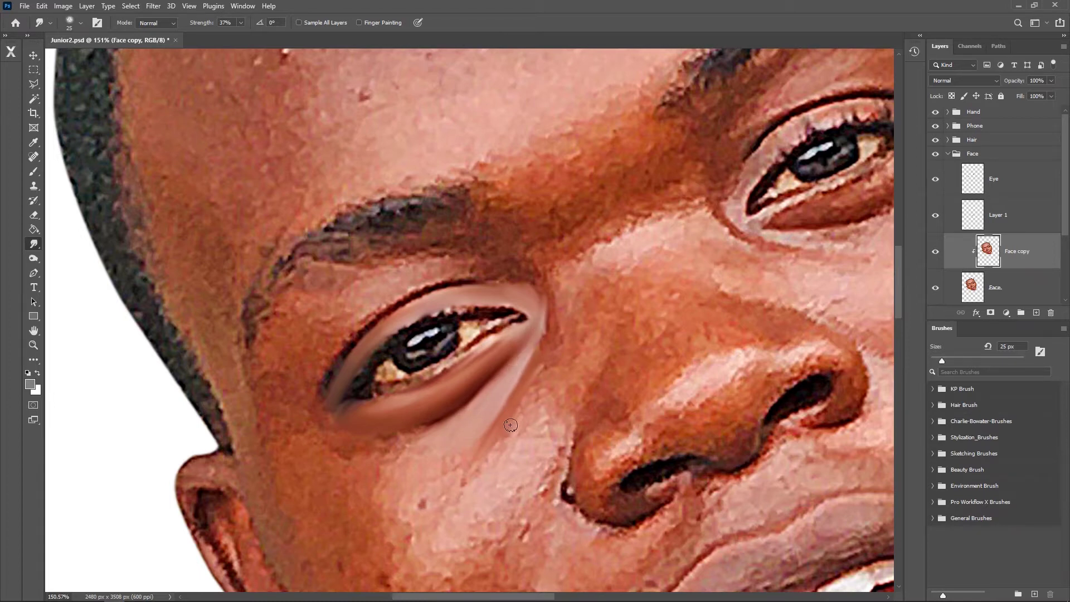
{"action": "left_click_drag", "start_coordinate": [386, 446], "coordinate": [391, 441]}
{"action": "mouse_move", "coordinate": [368, 386]}
{"action": "left_mouse_down"}
{"action": "mouse_move", "coordinate": [455, 360]}
{"action": "mouse_move", "coordinate": [366, 389]}
{"action": "mouse_move", "coordinate": [452, 316]}
{"action": "mouse_move", "coordinate": [512, 310]}
{"action": "left_mouse_up"}
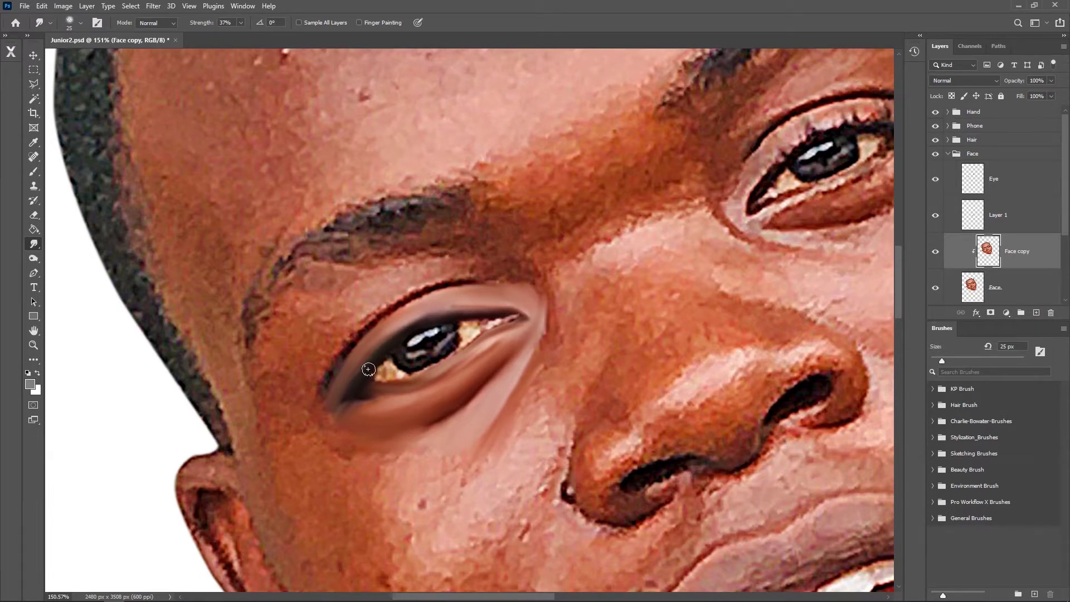
- Smooth the skin between the eyebrow and inner eye corner and under the brow
{"action": "key", "text": "bracketleft"}
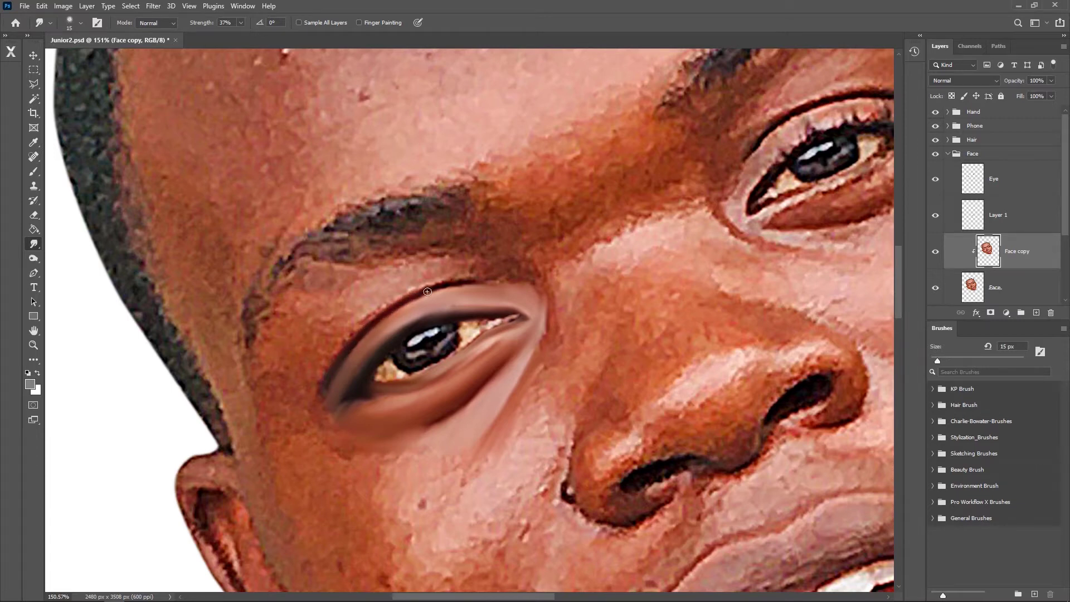
{"action": "key", "text": "bracketright"}
{"action": "key", "text": "bracketright"}
{"action": "key", "text": "bracketright"}
{"action": "mouse_move", "coordinate": [311, 363]}
{"action": "left_mouse_down"}
{"action": "mouse_move", "coordinate": [295, 316]}
{"action": "mouse_move", "coordinate": [358, 309]}
{"action": "mouse_move", "coordinate": [442, 265]}
{"action": "left_mouse_up"}
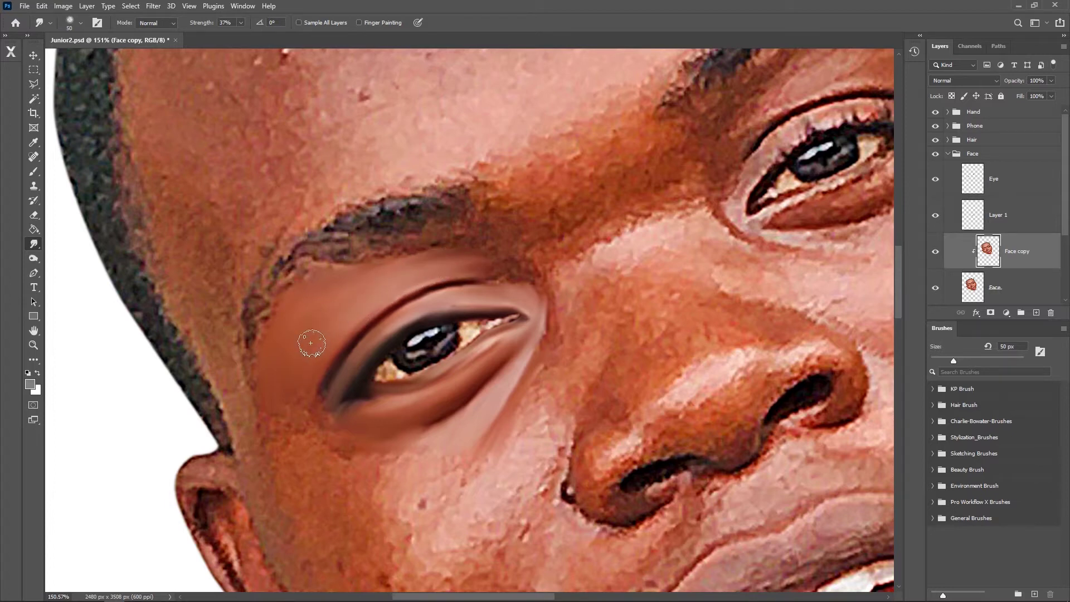
{"action": "mouse_move", "coordinate": [444, 254]}
{"action": "left_mouse_down"}
{"action": "mouse_move", "coordinate": [489, 259]}
{"action": "mouse_move", "coordinate": [516, 248]}
{"action": "left_mouse_up"}
{"action": "key", "text": "bracketleft"}
{"action": "key", "text": "bracketleft"}
{"action": "key", "text": "bracketleft"}
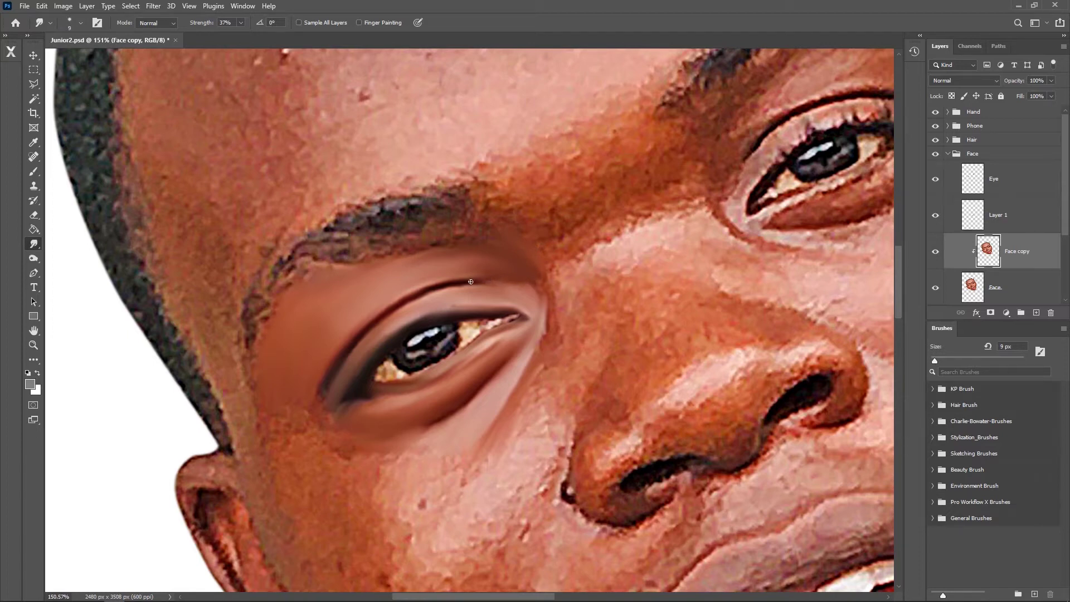
{"action": "key", "text": "bracketright"}
{"action": "key", "text": "bracketright"}
{"action": "key", "text": "bracketright"}
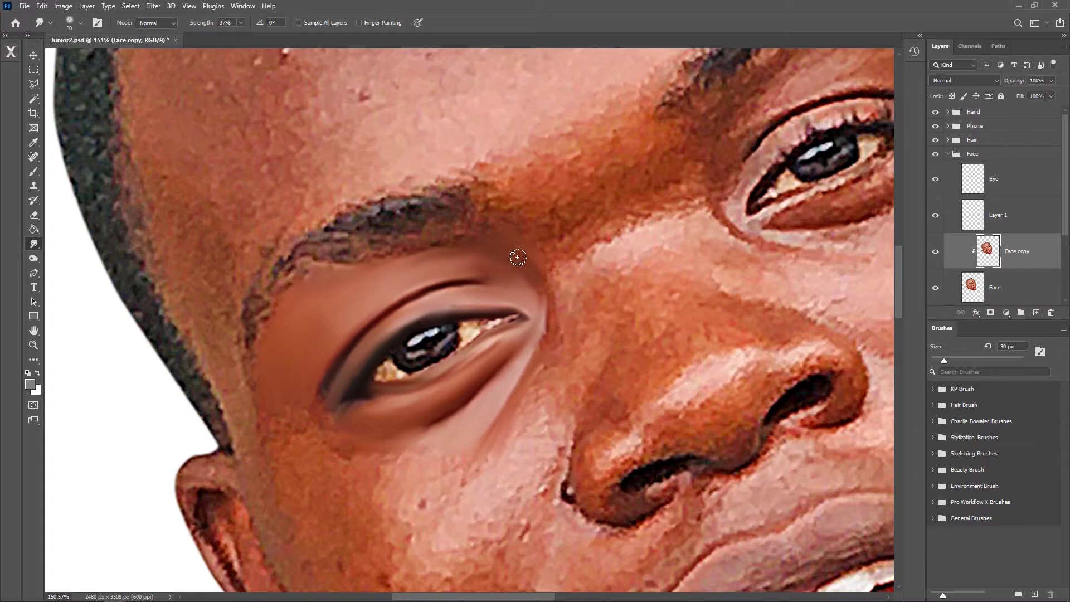
{"action": "mouse_move", "coordinate": [646, 318]}
{"action": "left_mouse_down"}
{"action": "mouse_move", "coordinate": [507, 335]}
{"action": "mouse_move", "coordinate": [535, 314]}
{"action": "mouse_move", "coordinate": [528, 294]}
{"action": "mouse_move", "coordinate": [642, 273]}
{"action": "mouse_move", "coordinate": [548, 283]}
{"action": "left_mouse_up"}
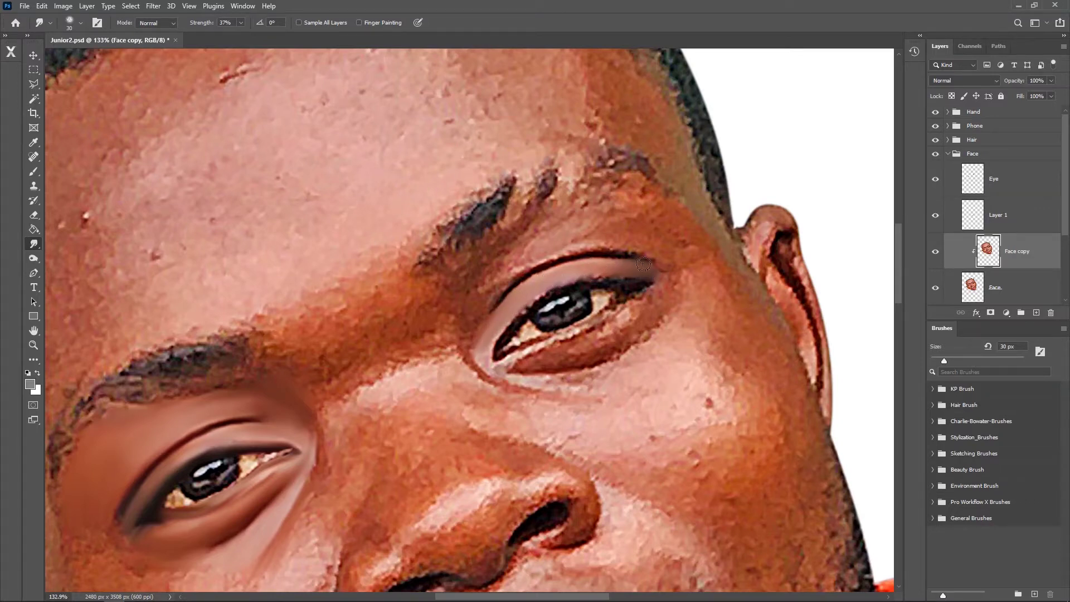
- Smooth the other eye's lower eyelid, upper lash line and skin above the lid
{"action": "mouse_move", "coordinate": [483, 330]}
{"action": "left_mouse_down"}
{"action": "mouse_move", "coordinate": [535, 362]}
{"action": "mouse_move", "coordinate": [627, 304]}
{"action": "mouse_move", "coordinate": [523, 363]}
{"action": "left_mouse_up"}
{"action": "mouse_move", "coordinate": [606, 346]}
{"action": "left_mouse_down"}
{"action": "mouse_move", "coordinate": [648, 327]}
{"action": "mouse_move", "coordinate": [642, 308]}
{"action": "mouse_move", "coordinate": [502, 352]}
{"action": "mouse_move", "coordinate": [485, 344]}
{"action": "left_mouse_up"}
{"action": "mouse_move", "coordinate": [535, 298]}
{"action": "left_mouse_down"}
{"action": "mouse_move", "coordinate": [637, 286]}
{"action": "mouse_move", "coordinate": [658, 276]}
{"action": "mouse_move", "coordinate": [660, 259]}
{"action": "mouse_move", "coordinate": [627, 264]}
{"action": "left_mouse_up"}
{"action": "key", "text": "bracketleft"}
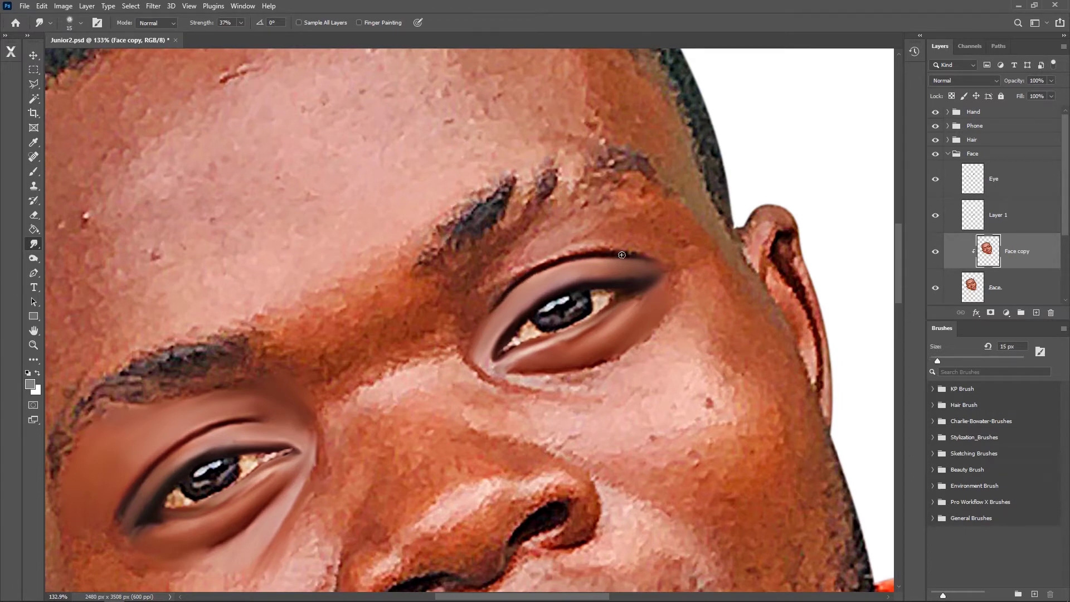
{"action": "key", "text": "bracketright"}
{"action": "key", "text": "bracketright"}
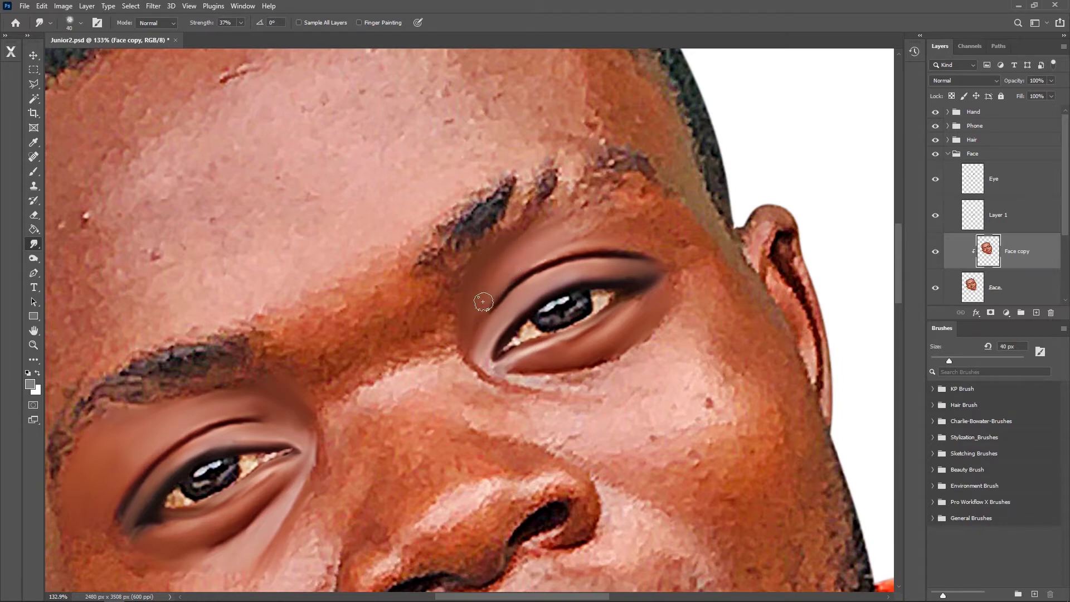
{"action": "key", "text": "bracketright"}
{"action": "mouse_move", "coordinate": [560, 244]}
{"action": "left_mouse_down"}
{"action": "mouse_move", "coordinate": [658, 243]}
{"action": "mouse_move", "coordinate": [652, 217]}
{"action": "left_mouse_up"}
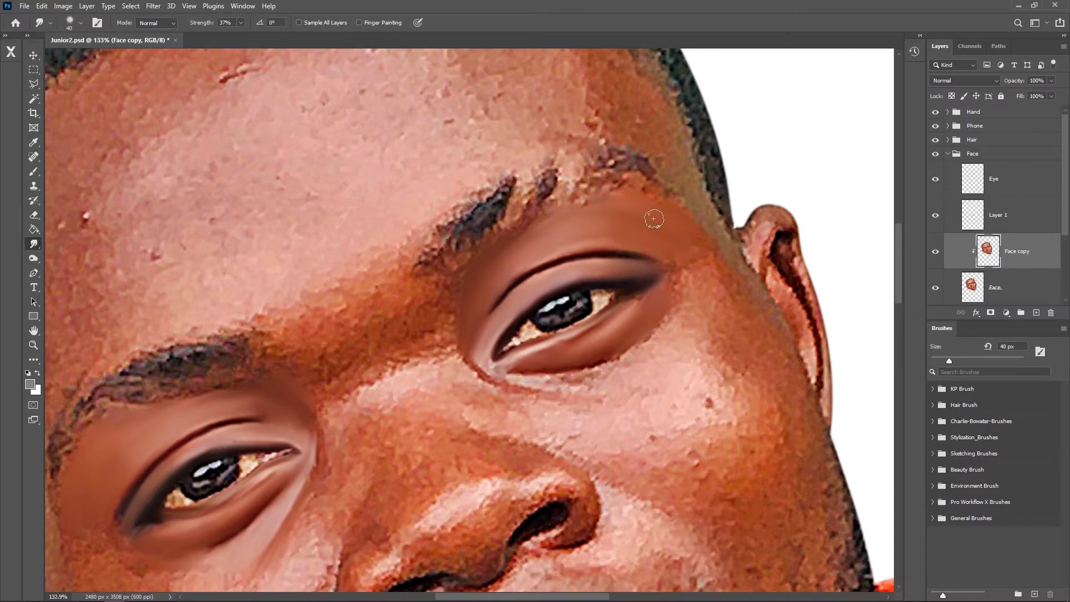
{"action": "key", "text": "bracketleft"}
{"action": "key", "text": "bracketleft"}
{"action": "key", "text": "bracketleft"}
{"action": "left_click_drag", "start_coordinate": [510, 382], "coordinate": [618, 364]}
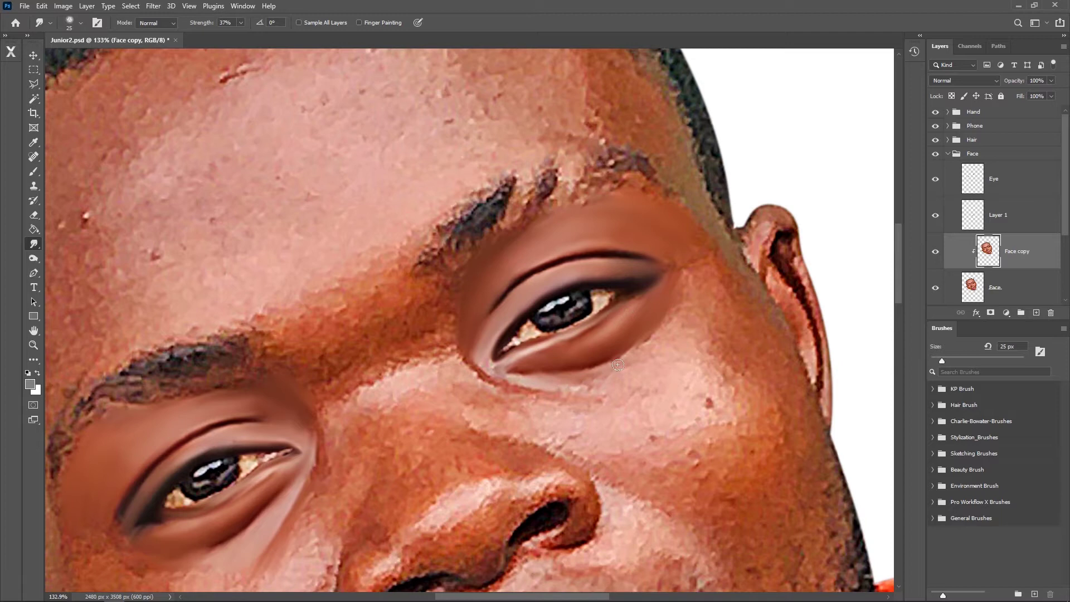
{"action": "left_click_drag", "start_coordinate": [490, 366], "coordinate": [502, 378]}
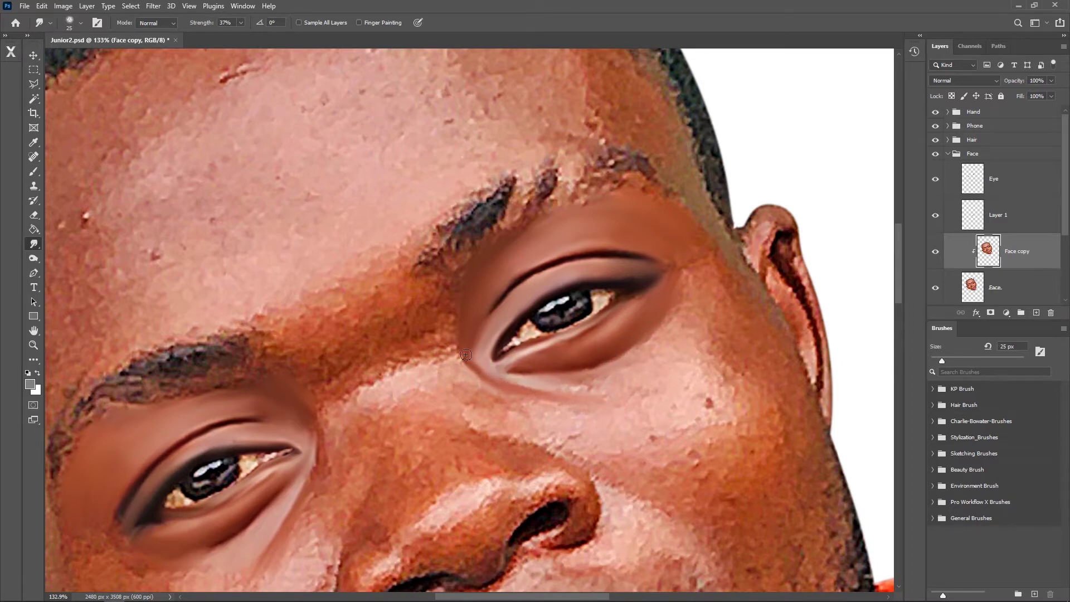
- Smooth the cheek below the eye and the skin between the eye and nose
{"action": "left_click_drag", "start_coordinate": [310, 533], "coordinate": [357, 413]}
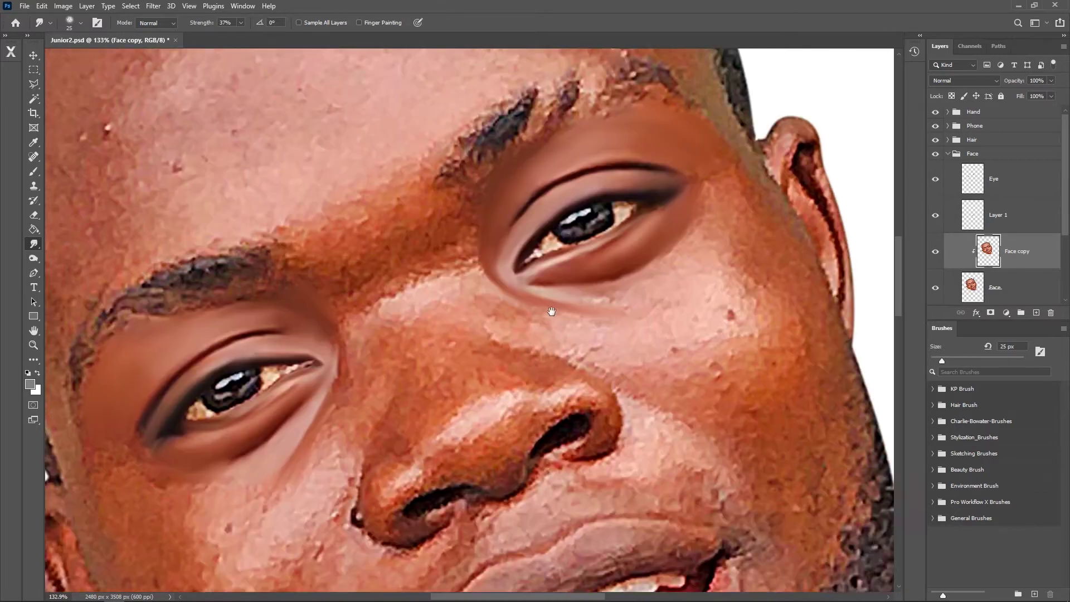
{"action": "key", "text": "bracketright"}
{"action": "key", "text": "bracketright"}
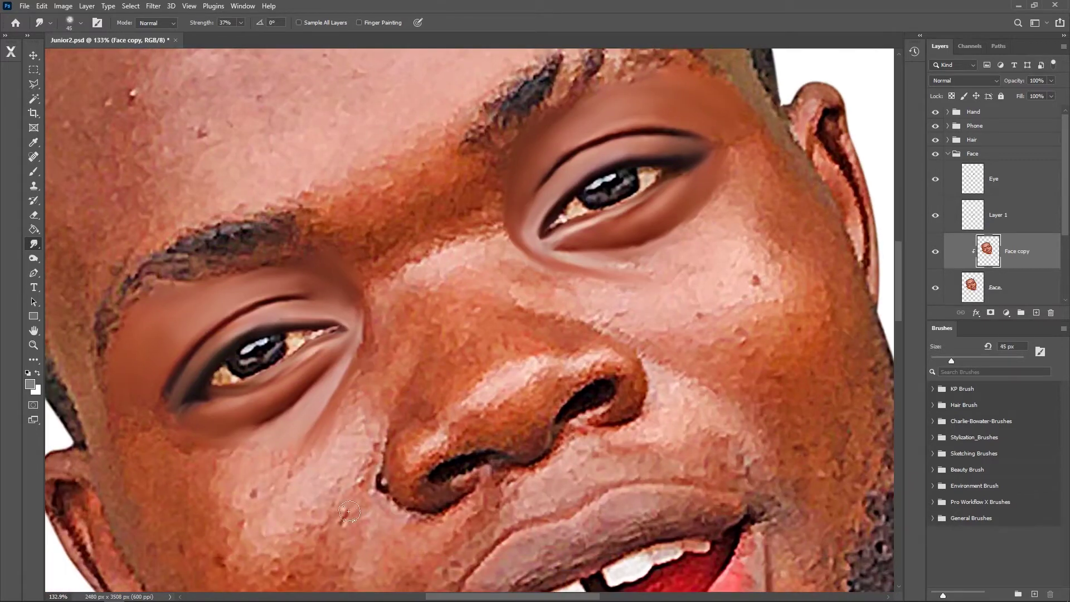
{"action": "left_click_drag", "start_coordinate": [372, 336], "coordinate": [369, 313]}
{"action": "left_click_drag", "start_coordinate": [354, 382], "coordinate": [300, 537]}
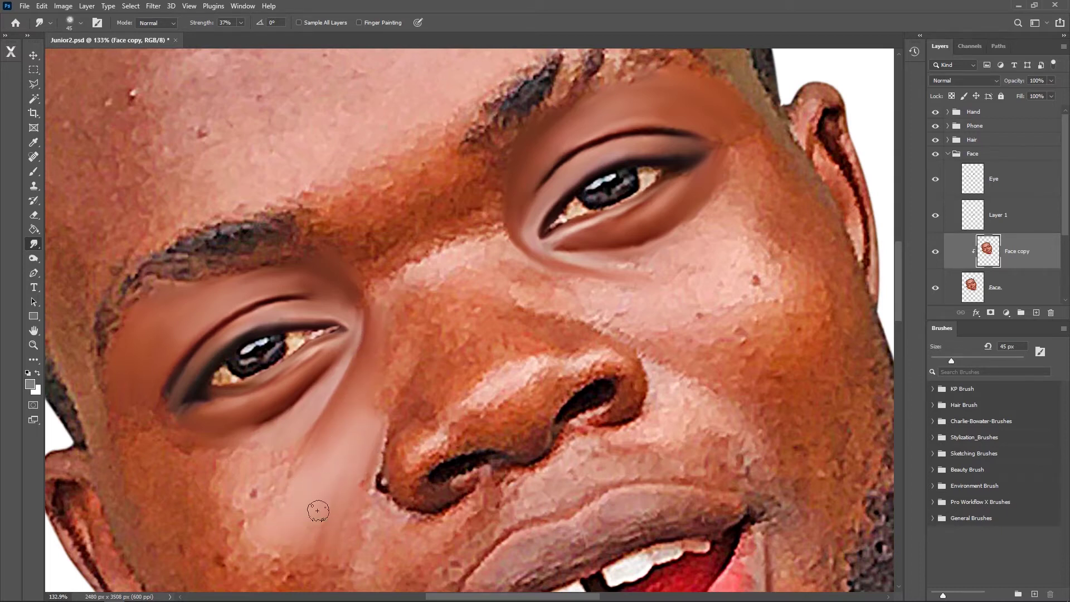
{"action": "mouse_move", "coordinate": [393, 366]}
{"action": "left_mouse_down"}
{"action": "mouse_move", "coordinate": [384, 304]}
{"action": "mouse_move", "coordinate": [412, 318]}
{"action": "mouse_move", "coordinate": [379, 351]}
{"action": "mouse_move", "coordinate": [349, 437]}
{"action": "mouse_move", "coordinate": [321, 441]}
{"action": "left_mouse_up"}
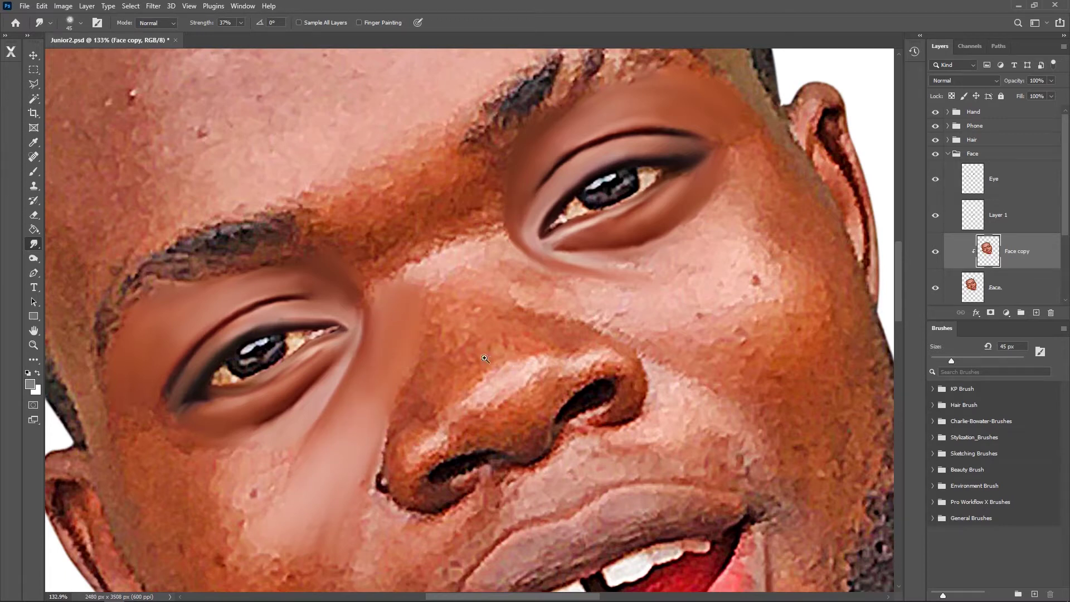
{"action": "left_click_drag", "start_coordinate": [485, 358], "coordinate": [459, 330]}
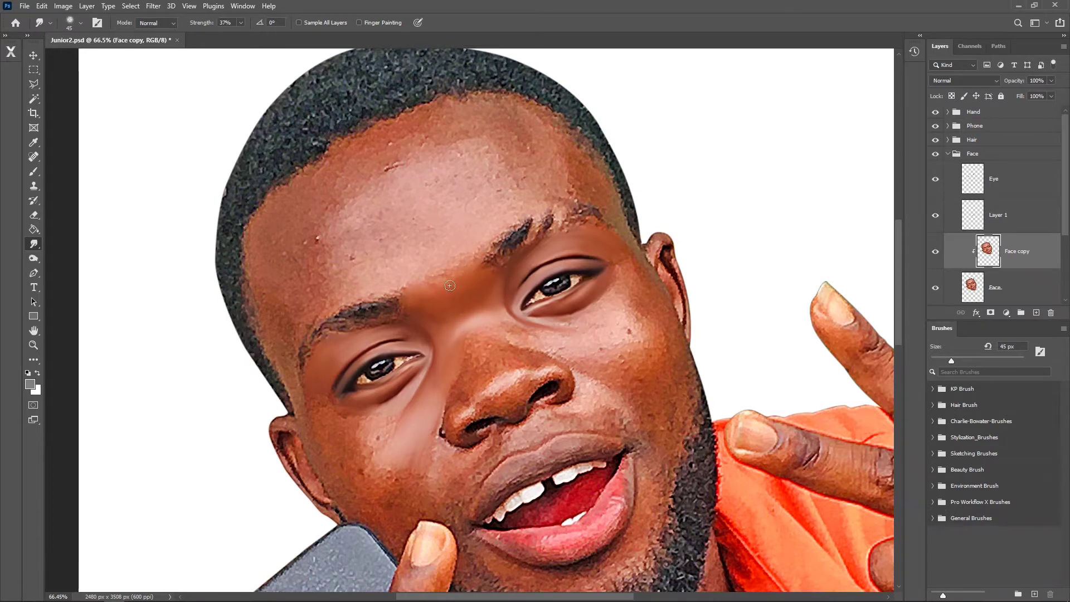
- Smooth the forehead skin and the left temple with a resized Smudge brush
{"action": "key", "text": "bracketright"}
{"action": "key", "text": "bracketright"}
{"action": "key", "text": "bracketright"}
{"action": "mouse_move", "coordinate": [380, 271]}
{"action": "left_mouse_down"}
{"action": "mouse_move", "coordinate": [353, 256]}
{"action": "mouse_move", "coordinate": [394, 239]}
{"action": "mouse_move", "coordinate": [420, 203]}
{"action": "mouse_move", "coordinate": [451, 223]}
{"action": "mouse_move", "coordinate": [496, 222]}
{"action": "mouse_move", "coordinate": [468, 191]}
{"action": "mouse_move", "coordinate": [437, 191]}
{"action": "mouse_move", "coordinate": [392, 256]}
{"action": "mouse_move", "coordinate": [473, 232]}
{"action": "mouse_move", "coordinate": [492, 182]}
{"action": "mouse_move", "coordinate": [468, 186]}
{"action": "mouse_move", "coordinate": [453, 151]}
{"action": "mouse_move", "coordinate": [320, 161]}
{"action": "mouse_move", "coordinate": [351, 149]}
{"action": "mouse_move", "coordinate": [254, 222]}
{"action": "mouse_move", "coordinate": [255, 314]}
{"action": "mouse_move", "coordinate": [326, 183]}
{"action": "mouse_move", "coordinate": [268, 193]}
{"action": "mouse_move", "coordinate": [315, 246]}
{"action": "mouse_move", "coordinate": [298, 310]}
{"action": "mouse_move", "coordinate": [325, 301]}
{"action": "mouse_move", "coordinate": [343, 208]}
{"action": "mouse_move", "coordinate": [321, 220]}
{"action": "left_mouse_up"}
{"action": "key", "text": "bracketleft"}
{"action": "left_click_drag", "start_coordinate": [281, 291], "coordinate": [285, 375]}
{"action": "key", "text": "bracketleft"}
{"action": "key", "text": "bracketleft"}
{"action": "key", "text": "bracketleft"}
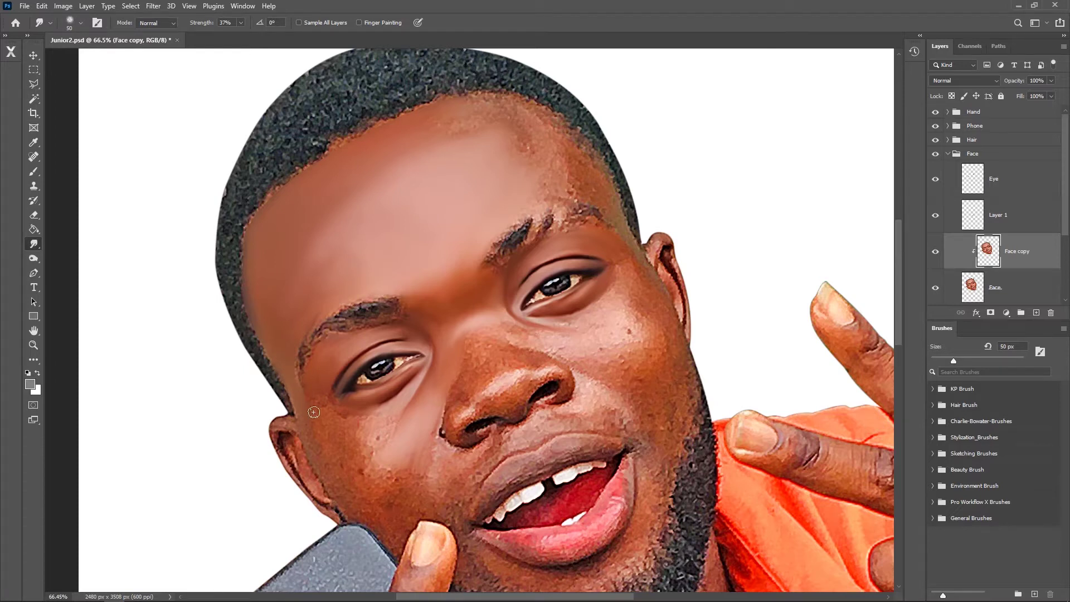
- Smooth the lower left cheek, then settle the brush at about 50 px
{"action": "scroll", "coordinate": [313, 412], "scroll_direction": "down", "scroll_amount": 3}
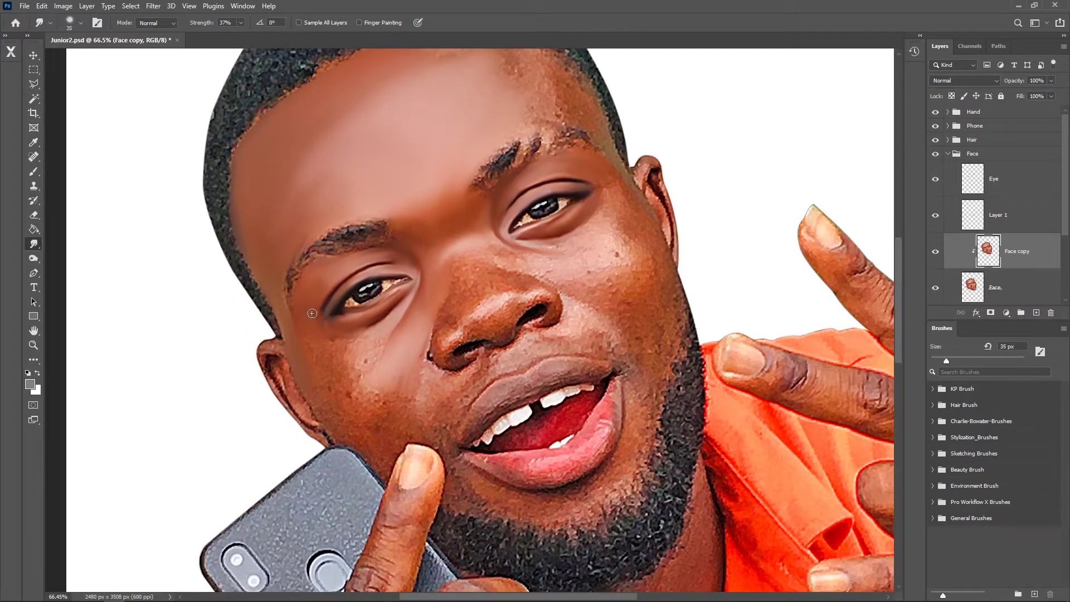
{"action": "key", "text": "bracketright"}
{"action": "key", "text": "bracketright"}
{"action": "key", "text": "bracketright"}
{"action": "mouse_move", "coordinate": [351, 385]}
{"action": "left_mouse_down"}
{"action": "mouse_move", "coordinate": [364, 399]}
{"action": "mouse_move", "coordinate": [394, 382]}
{"action": "mouse_move", "coordinate": [410, 358]}
{"action": "mouse_move", "coordinate": [401, 340]}
{"action": "mouse_move", "coordinate": [366, 372]}
{"action": "mouse_move", "coordinate": [349, 447]}
{"action": "mouse_move", "coordinate": [372, 407]}
{"action": "mouse_move", "coordinate": [395, 392]}
{"action": "left_mouse_up"}
{"action": "key", "text": "bracketleft"}
{"action": "key", "text": "bracketleft"}
{"action": "key", "text": "bracketleft"}
{"action": "key", "text": "bracketright"}
{"action": "key", "text": "bracketright"}
{"action": "key", "text": "bracketright"}
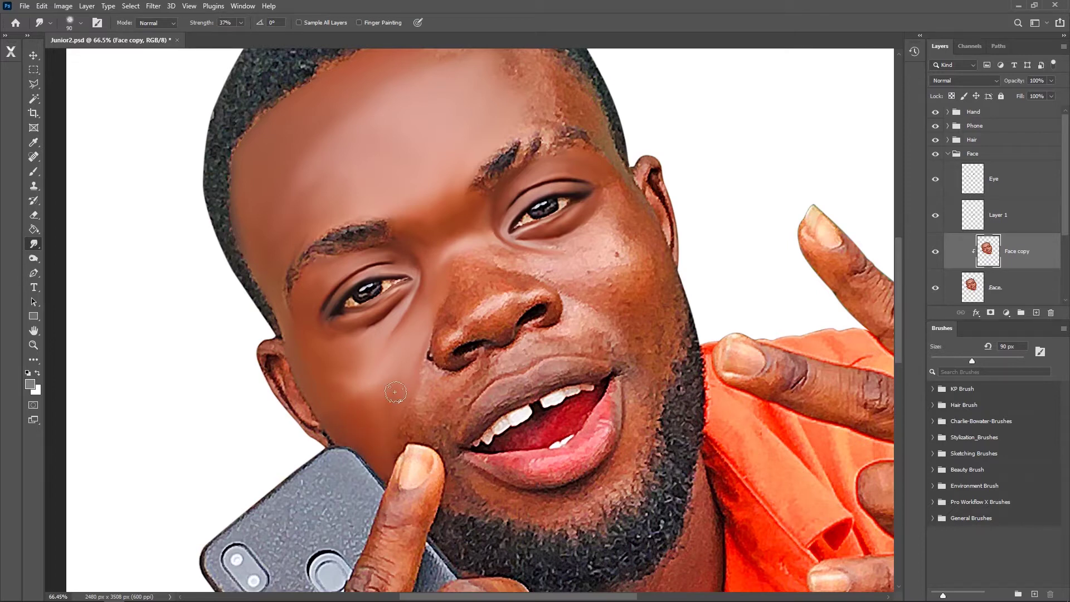
{"action": "key", "text": "bracketleft"}
{"action": "key", "text": "bracketleft"}
{"action": "key", "text": "bracketleft"}
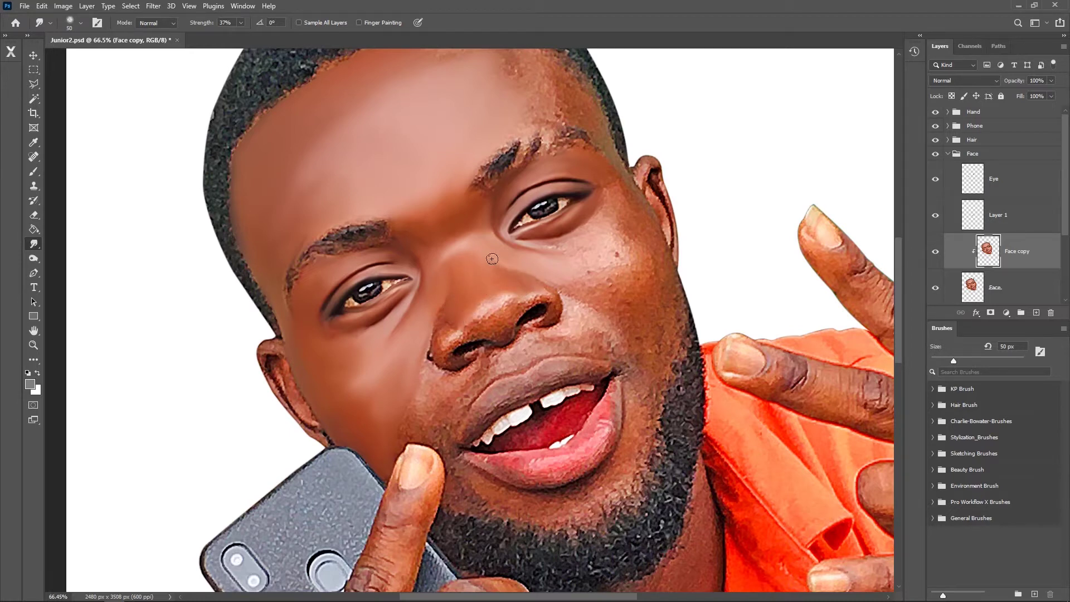
- Smear the dark nostril edge and smooth the cheek-to-beard edge below the nose
{"action": "scroll", "coordinate": [468, 248], "scroll_direction": "up", "scroll_amount": 3}
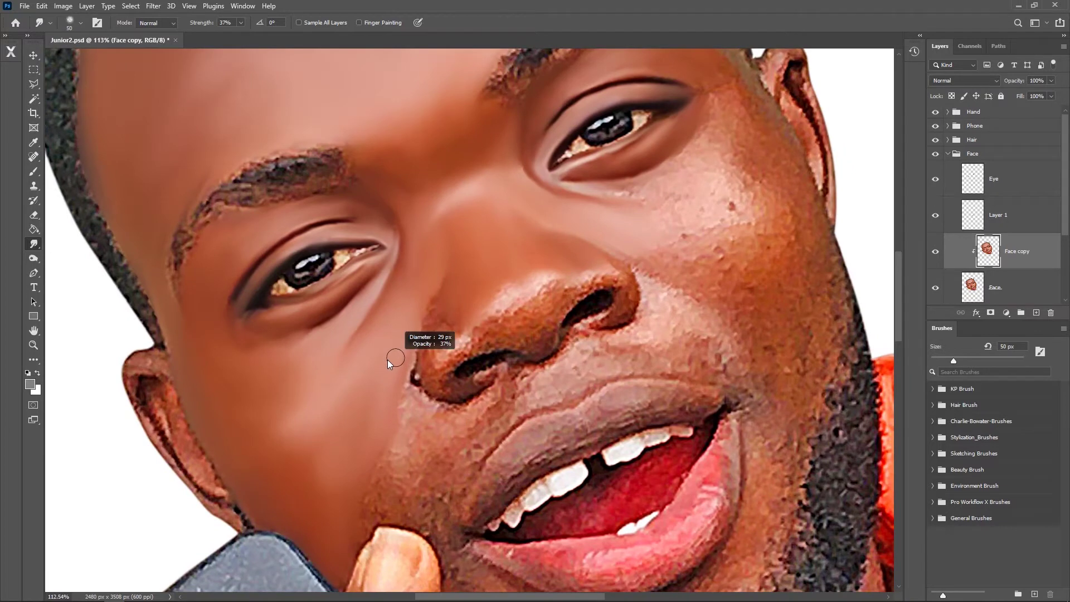
{"action": "left_click_drag", "start_coordinate": [412, 350], "coordinate": [413, 384]}
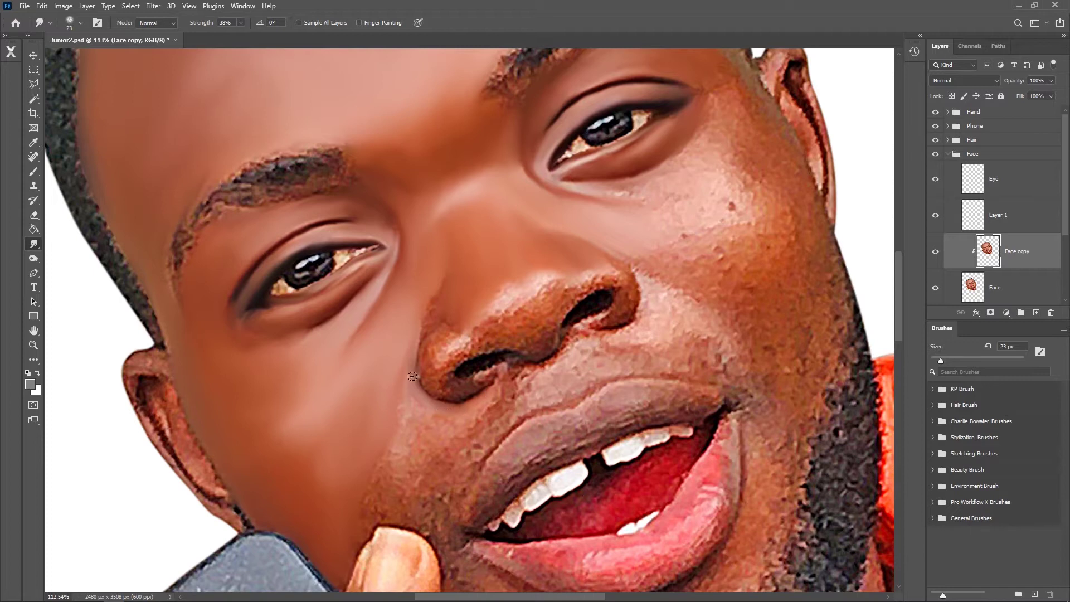
{"action": "left_click_drag", "start_coordinate": [413, 393], "coordinate": [368, 517]}
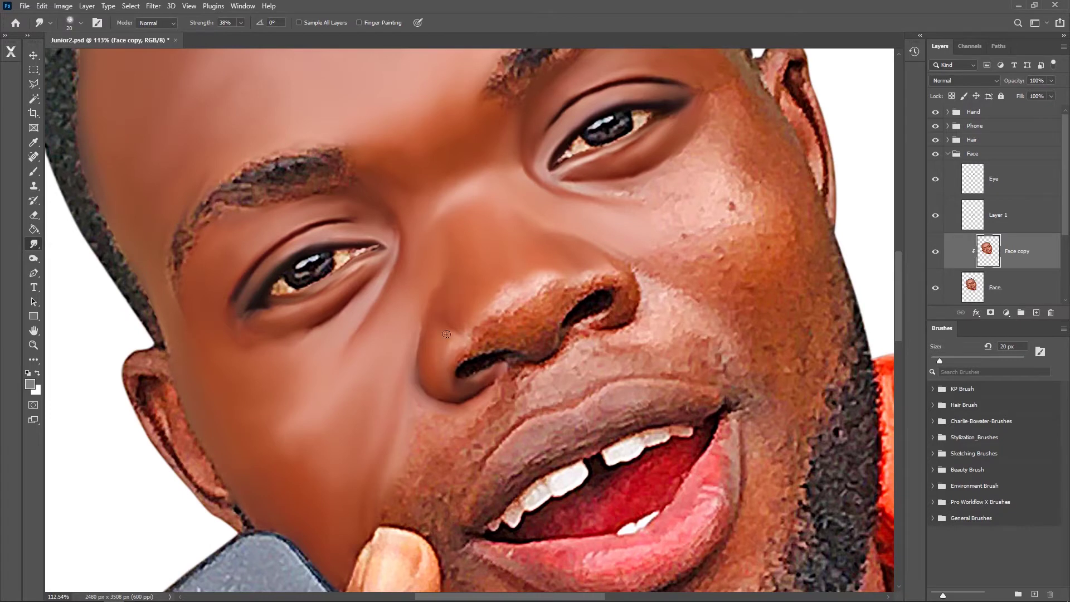
- Rotate the view upright and smooth the rough texture on the nose tip
{"action": "left_click_drag", "start_coordinate": [446, 333], "coordinate": [489, 348]}
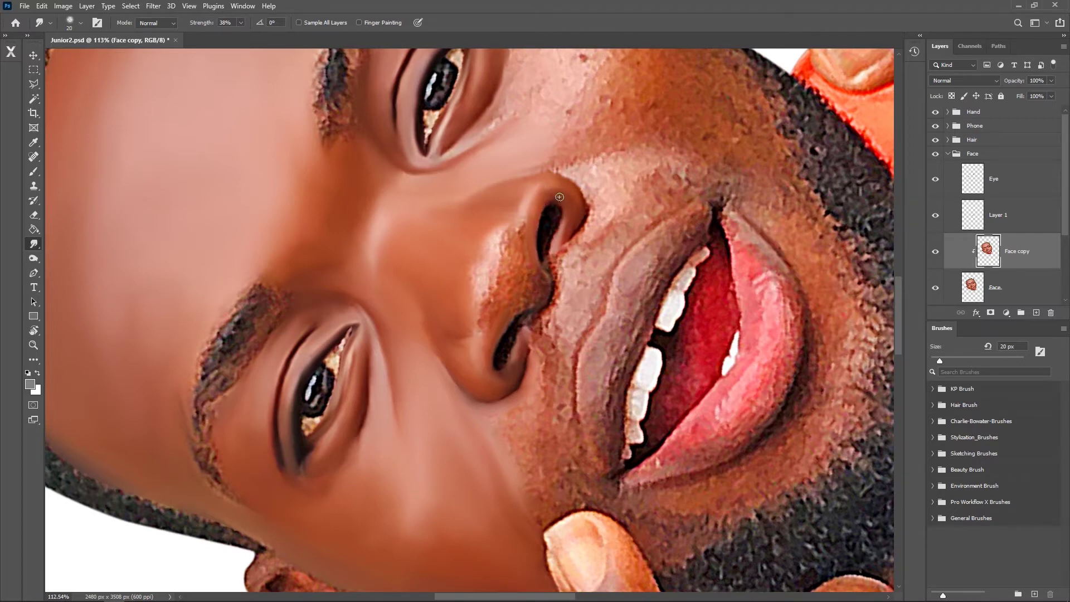
{"action": "key", "text": "r"}
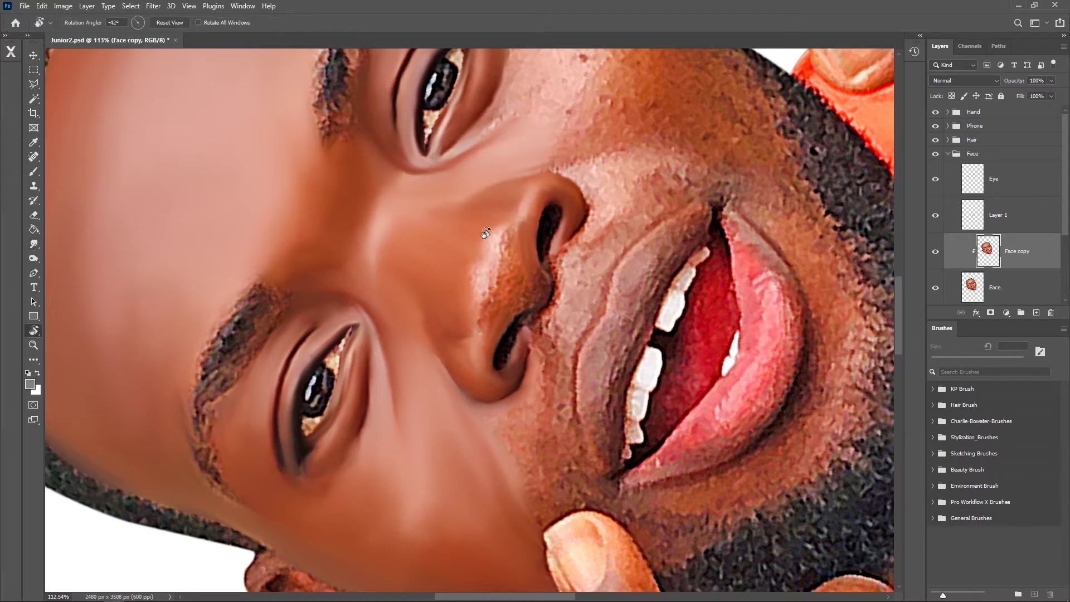
{"action": "left_click_drag", "start_coordinate": [529, 274], "coordinate": [550, 346]}
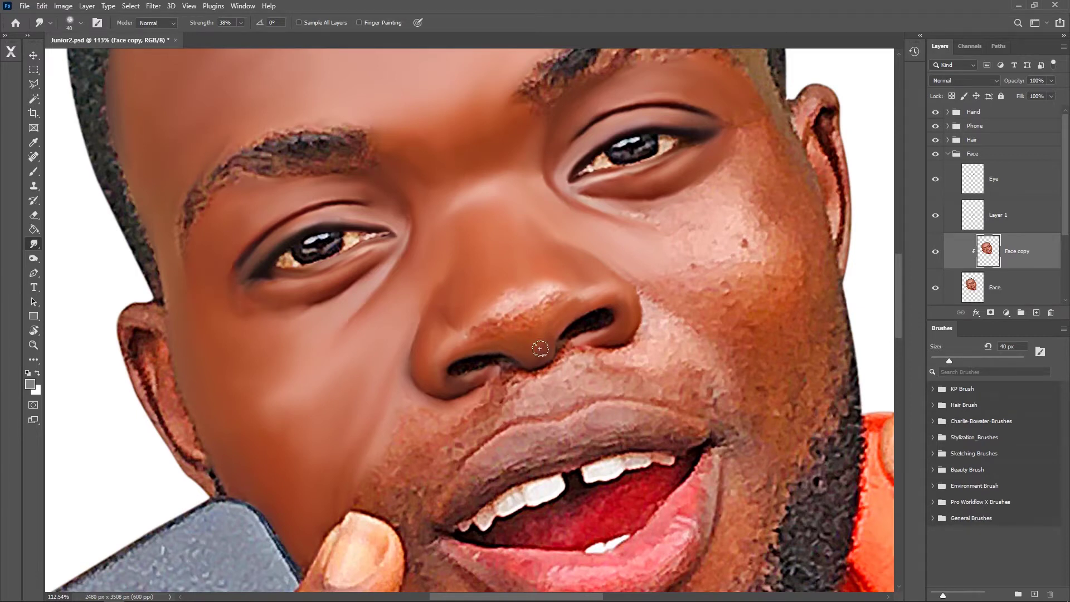
{"action": "mouse_move", "coordinate": [466, 339]}
{"action": "left_mouse_down"}
{"action": "mouse_move", "coordinate": [535, 301]}
{"action": "mouse_move", "coordinate": [519, 287]}
{"action": "mouse_move", "coordinate": [506, 310]}
{"action": "mouse_move", "coordinate": [489, 302]}
{"action": "mouse_move", "coordinate": [549, 333]}
{"action": "left_mouse_up"}
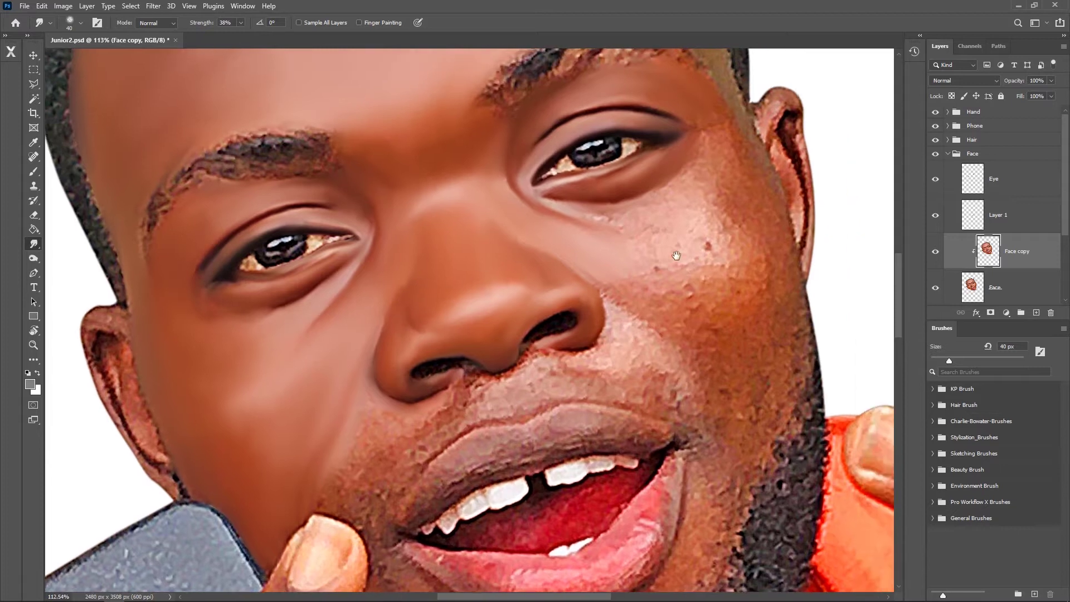
{"action": "left_click_drag", "start_coordinate": [723, 265], "coordinate": [686, 268]}
- Smooth the cheek by the right eye and the forehead along the hairline, then save
{"action": "key", "text": "bracketright"}
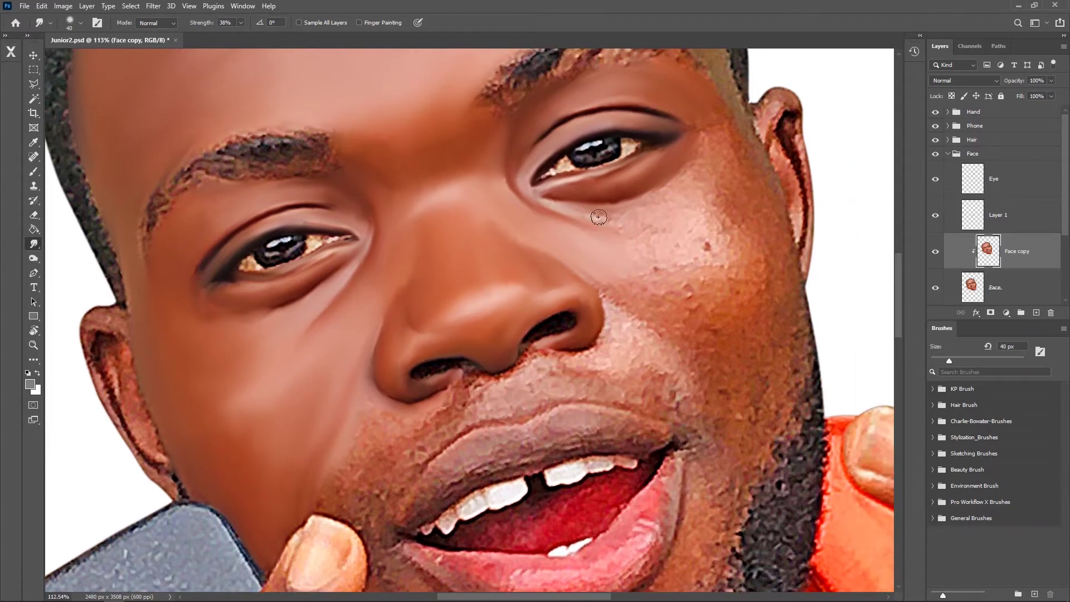
{"action": "mouse_move", "coordinate": [653, 215]}
{"action": "left_mouse_down"}
{"action": "mouse_move", "coordinate": [633, 215]}
{"action": "mouse_move", "coordinate": [676, 191]}
{"action": "mouse_move", "coordinate": [718, 133]}
{"action": "mouse_move", "coordinate": [644, 245]}
{"action": "mouse_move", "coordinate": [679, 429]}
{"action": "left_mouse_up"}
{"action": "key", "text": "bracketright"}
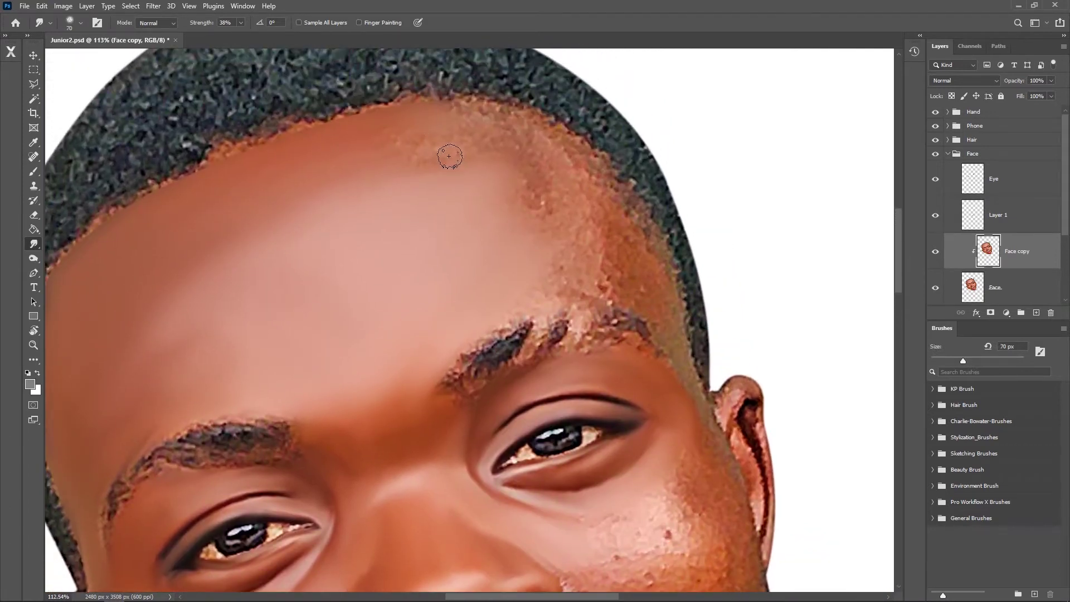
{"action": "mouse_move", "coordinate": [418, 139]}
{"action": "left_mouse_down"}
{"action": "mouse_move", "coordinate": [408, 153]}
{"action": "mouse_move", "coordinate": [444, 111]}
{"action": "mouse_move", "coordinate": [489, 101]}
{"action": "mouse_move", "coordinate": [571, 139]}
{"action": "mouse_move", "coordinate": [544, 134]}
{"action": "mouse_move", "coordinate": [526, 150]}
{"action": "mouse_move", "coordinate": [545, 192]}
{"action": "mouse_move", "coordinate": [497, 151]}
{"action": "mouse_move", "coordinate": [550, 238]}
{"action": "mouse_move", "coordinate": [503, 116]}
{"action": "left_mouse_up"}
{"action": "mouse_move", "coordinate": [590, 184]}
{"action": "left_mouse_down"}
{"action": "mouse_move", "coordinate": [613, 211]}
{"action": "mouse_move", "coordinate": [589, 263]}
{"action": "mouse_move", "coordinate": [571, 232]}
{"action": "left_mouse_up"}
{"action": "key", "text": "ctrl+s"}
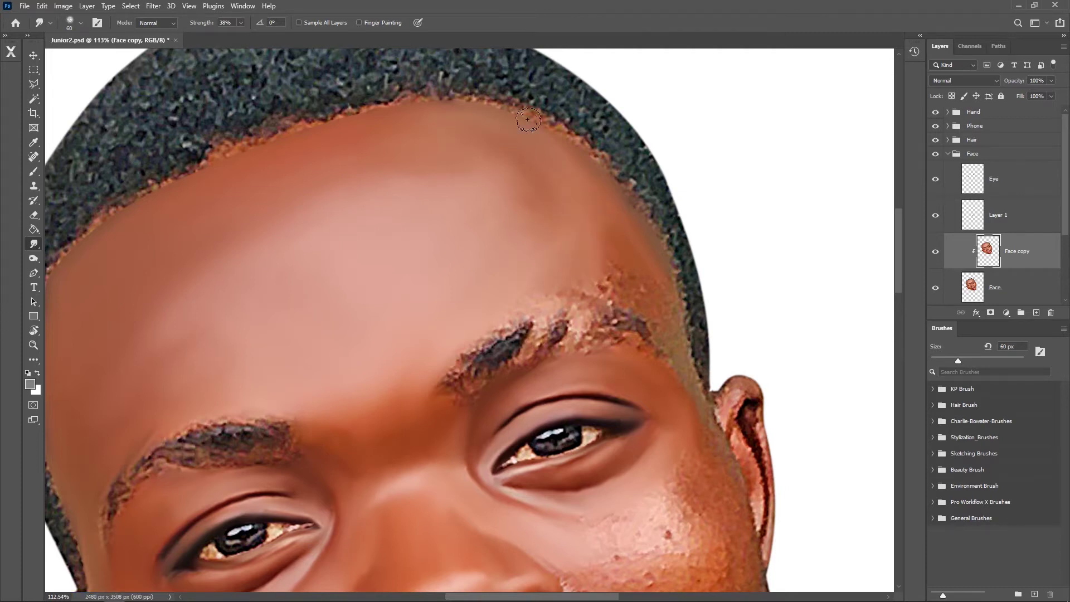
- Smooth the rough skin above the right eyebrow and the stubble right of the mouth
{"action": "left_click_drag", "start_coordinate": [543, 301], "coordinate": [656, 278]}
{"action": "mouse_move", "coordinate": [692, 409]}
{"action": "left_mouse_down"}
{"action": "mouse_move", "coordinate": [652, 249]}
{"action": "mouse_move", "coordinate": [692, 342]}
{"action": "mouse_move", "coordinate": [666, 330]}
{"action": "mouse_move", "coordinate": [621, 365]}
{"action": "mouse_move", "coordinate": [650, 375]}
{"action": "mouse_move", "coordinate": [543, 407]}
{"action": "mouse_move", "coordinate": [613, 410]}
{"action": "mouse_move", "coordinate": [650, 352]}
{"action": "mouse_move", "coordinate": [652, 412]}
{"action": "mouse_move", "coordinate": [619, 353]}
{"action": "mouse_move", "coordinate": [560, 388]}
{"action": "left_mouse_up"}
{"action": "left_click_drag", "start_coordinate": [595, 425], "coordinate": [576, 364]}
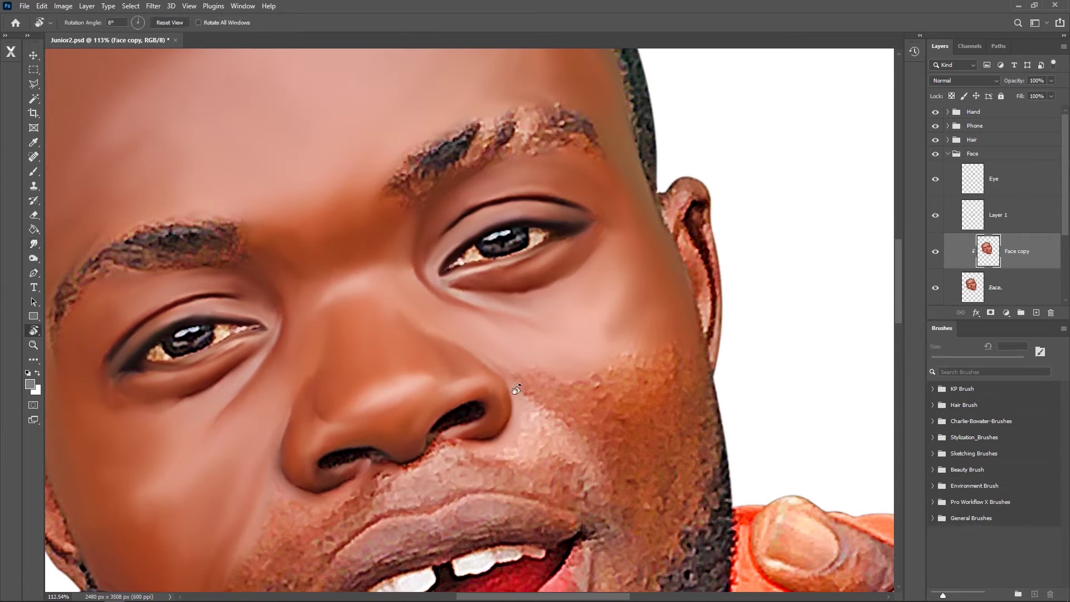
{"action": "left_click_drag", "start_coordinate": [389, 468], "coordinate": [583, 411]}
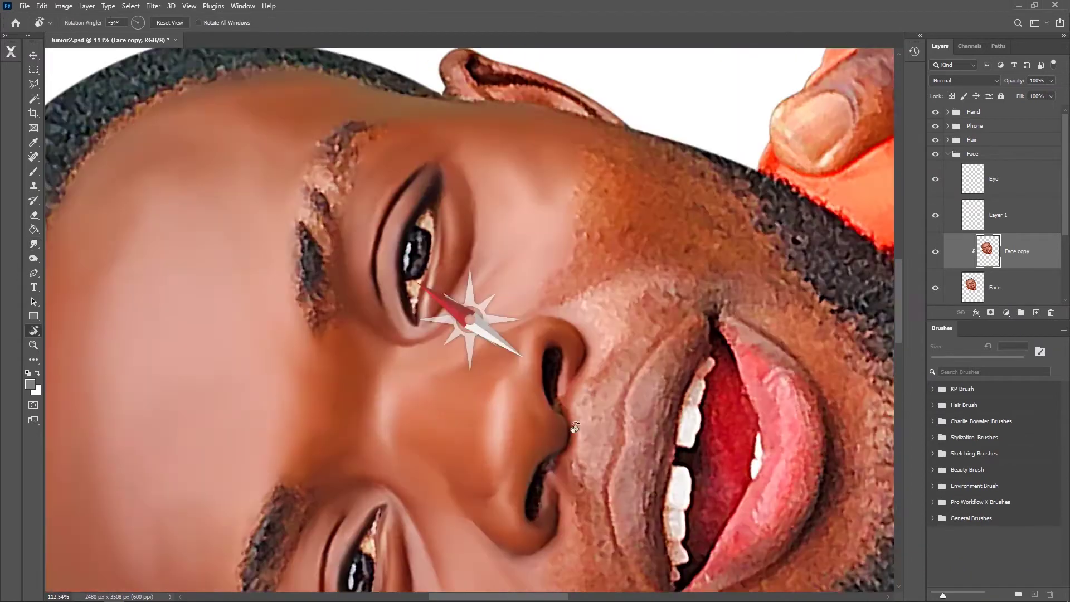
{"action": "left_click_drag", "start_coordinate": [583, 447], "coordinate": [408, 424]}
{"action": "key", "text": "bracketright"}
{"action": "key", "text": "bracketright"}
{"action": "key", "text": "bracketright"}
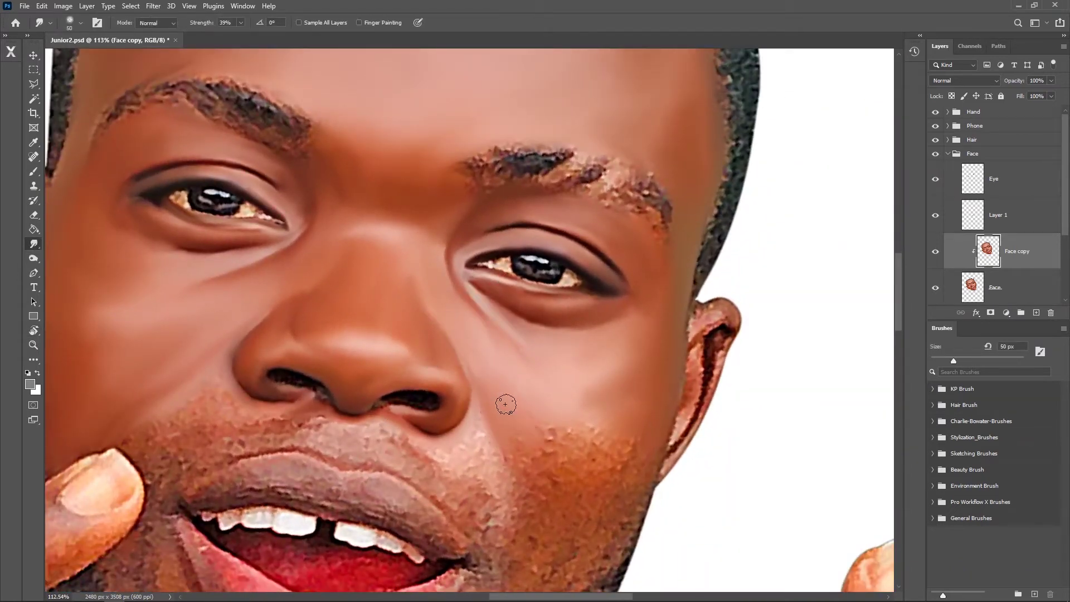
{"action": "left_click_drag", "start_coordinate": [550, 440], "coordinate": [572, 341]}
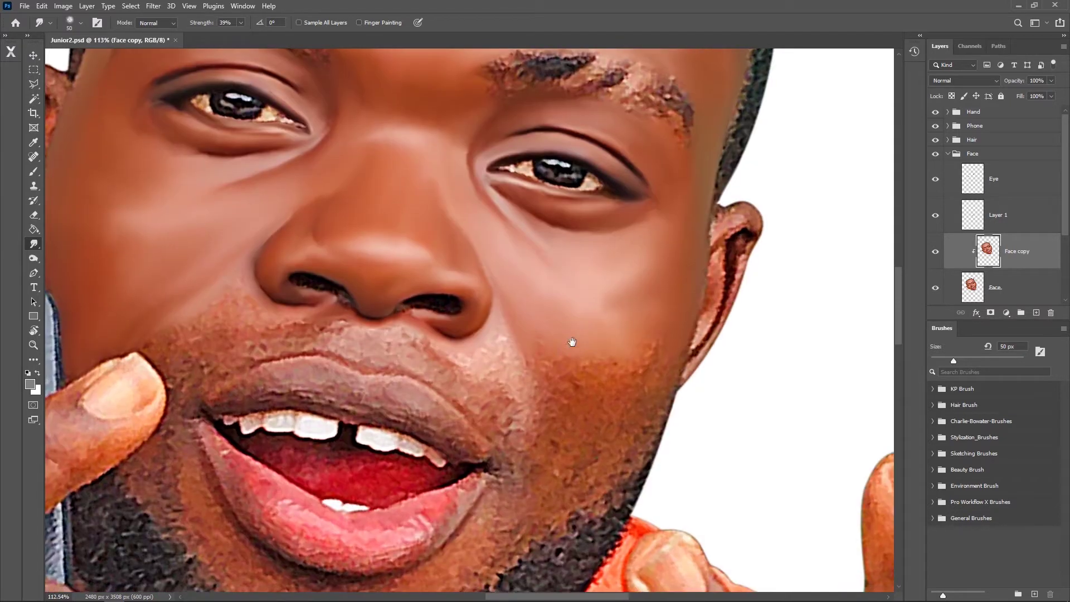
{"action": "mouse_move", "coordinate": [474, 366]}
{"action": "left_mouse_down"}
{"action": "mouse_move", "coordinate": [494, 328]}
{"action": "mouse_move", "coordinate": [522, 397]}
{"action": "mouse_move", "coordinate": [515, 360]}
{"action": "mouse_move", "coordinate": [524, 412]}
{"action": "mouse_move", "coordinate": [491, 424]}
{"action": "mouse_move", "coordinate": [463, 396]}
{"action": "mouse_move", "coordinate": [454, 362]}
{"action": "mouse_move", "coordinate": [437, 365]}
{"action": "mouse_move", "coordinate": [408, 334]}
{"action": "mouse_move", "coordinate": [474, 406]}
{"action": "left_mouse_up"}
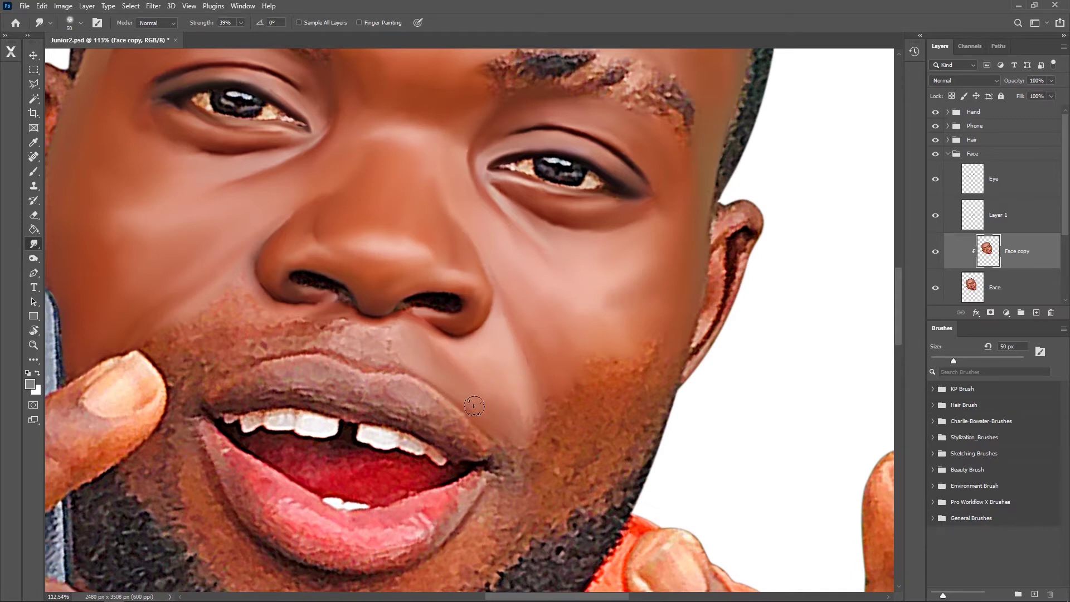
- Smooth the mustache, upper-lip stubble and jaw stubble below the right cheek
{"action": "mouse_move", "coordinate": [345, 338]}
{"action": "left_mouse_down"}
{"action": "mouse_move", "coordinate": [389, 330]}
{"action": "mouse_move", "coordinate": [395, 359]}
{"action": "mouse_move", "coordinate": [293, 321]}
{"action": "mouse_move", "coordinate": [246, 283]}
{"action": "mouse_move", "coordinate": [249, 307]}
{"action": "mouse_move", "coordinate": [401, 365]}
{"action": "left_mouse_up"}
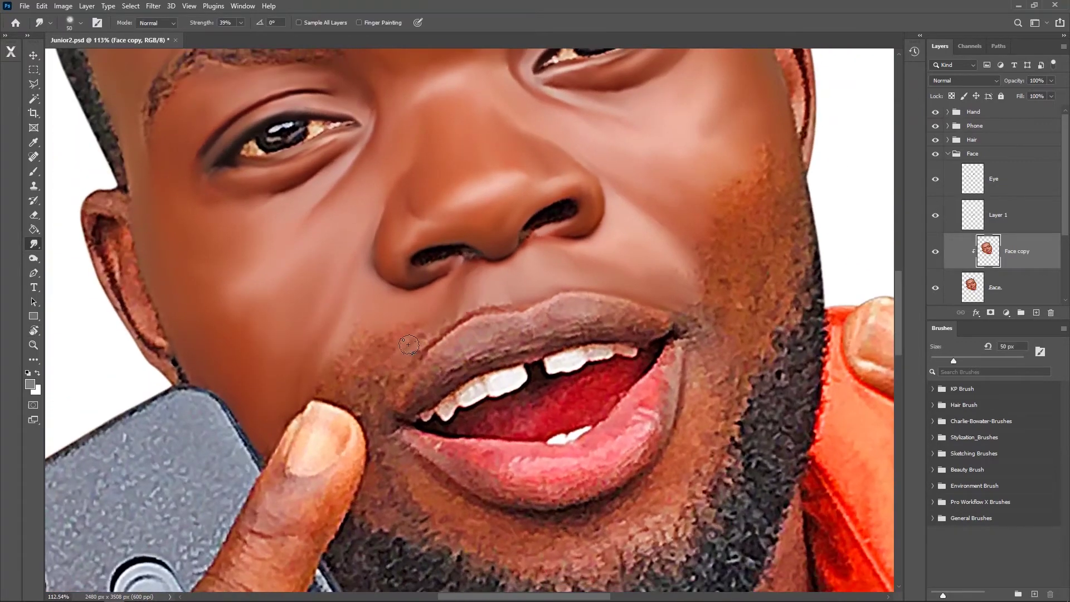
{"action": "mouse_move", "coordinate": [437, 323]}
{"action": "left_mouse_down"}
{"action": "mouse_move", "coordinate": [354, 327]}
{"action": "mouse_move", "coordinate": [410, 312]}
{"action": "mouse_move", "coordinate": [371, 379]}
{"action": "mouse_move", "coordinate": [310, 362]}
{"action": "mouse_move", "coordinate": [336, 396]}
{"action": "mouse_move", "coordinate": [314, 401]}
{"action": "mouse_move", "coordinate": [364, 393]}
{"action": "mouse_move", "coordinate": [351, 360]}
{"action": "mouse_move", "coordinate": [359, 402]}
{"action": "mouse_move", "coordinate": [337, 428]}
{"action": "mouse_move", "coordinate": [353, 383]}
{"action": "mouse_move", "coordinate": [346, 354]}
{"action": "mouse_move", "coordinate": [389, 410]}
{"action": "mouse_move", "coordinate": [400, 452]}
{"action": "mouse_move", "coordinate": [401, 417]}
{"action": "left_mouse_up"}
{"action": "scroll", "coordinate": [363, 393], "scroll_direction": "down", "scroll_amount": 3}
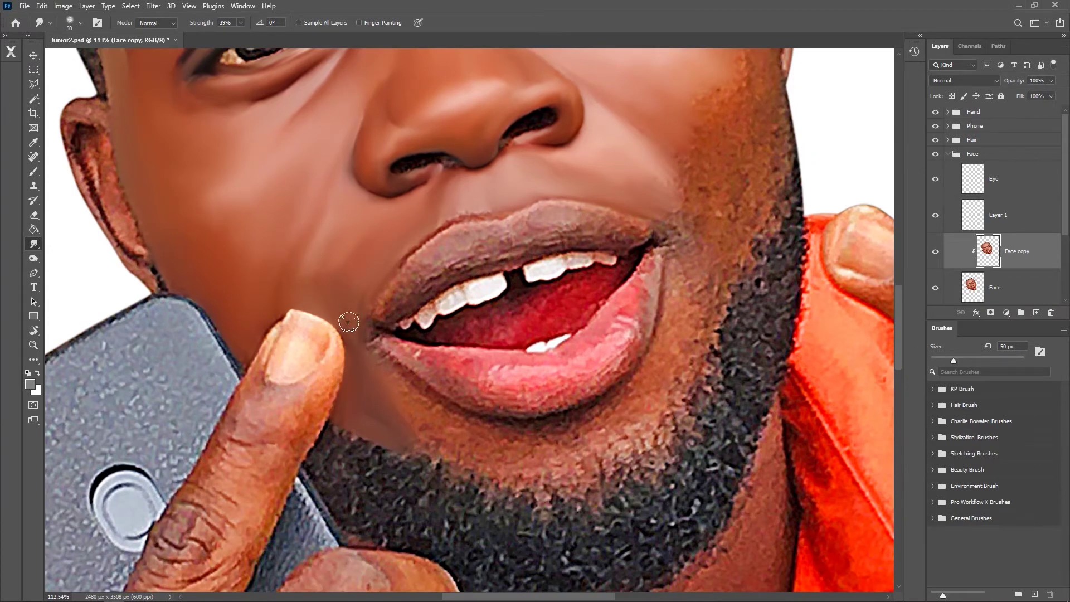
{"action": "key", "text": "bracketleft"}
{"action": "key", "text": "bracketleft"}
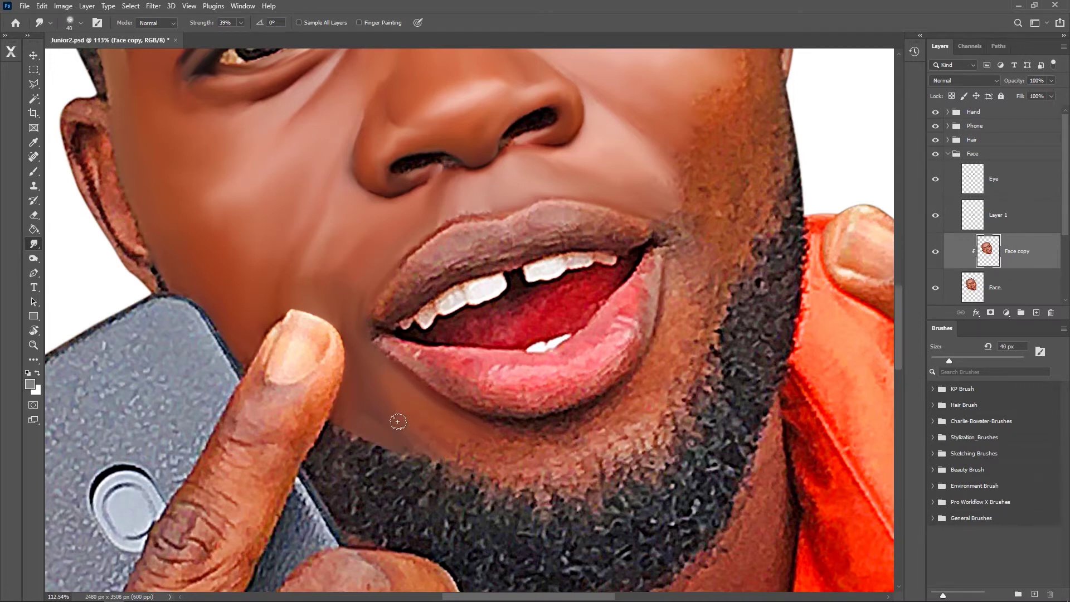
{"action": "key", "text": "bracketright"}
{"action": "key", "text": "bracketright"}
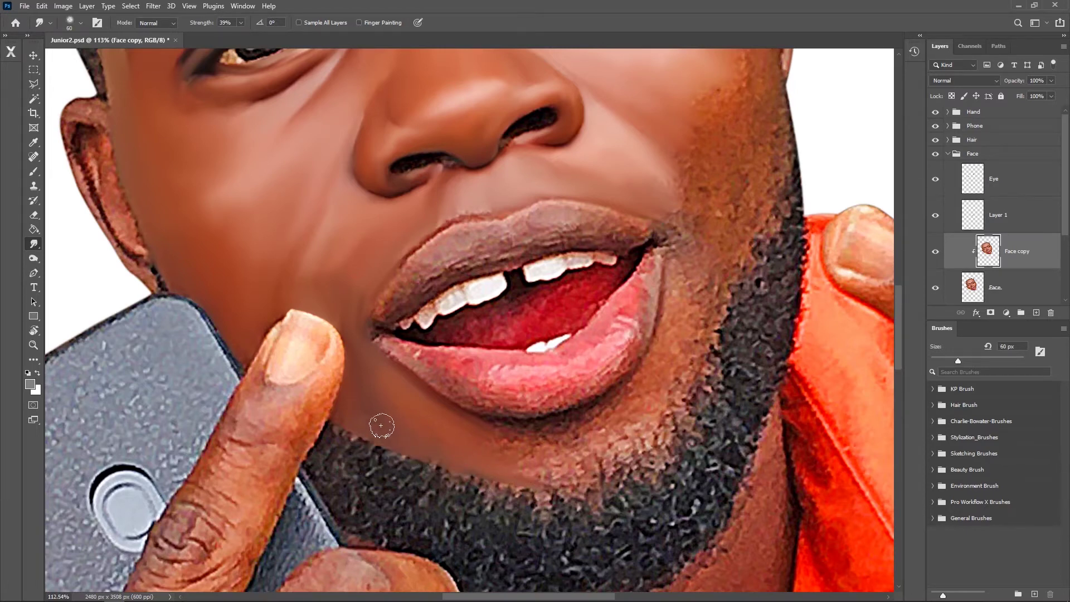
{"action": "mouse_move", "coordinate": [715, 189]}
{"action": "left_mouse_down"}
{"action": "mouse_move", "coordinate": [585, 299]}
{"action": "mouse_move", "coordinate": [638, 285]}
{"action": "mouse_move", "coordinate": [604, 174]}
{"action": "mouse_move", "coordinate": [564, 264]}
{"action": "mouse_move", "coordinate": [557, 310]}
{"action": "mouse_move", "coordinate": [560, 233]}
{"action": "left_mouse_up"}
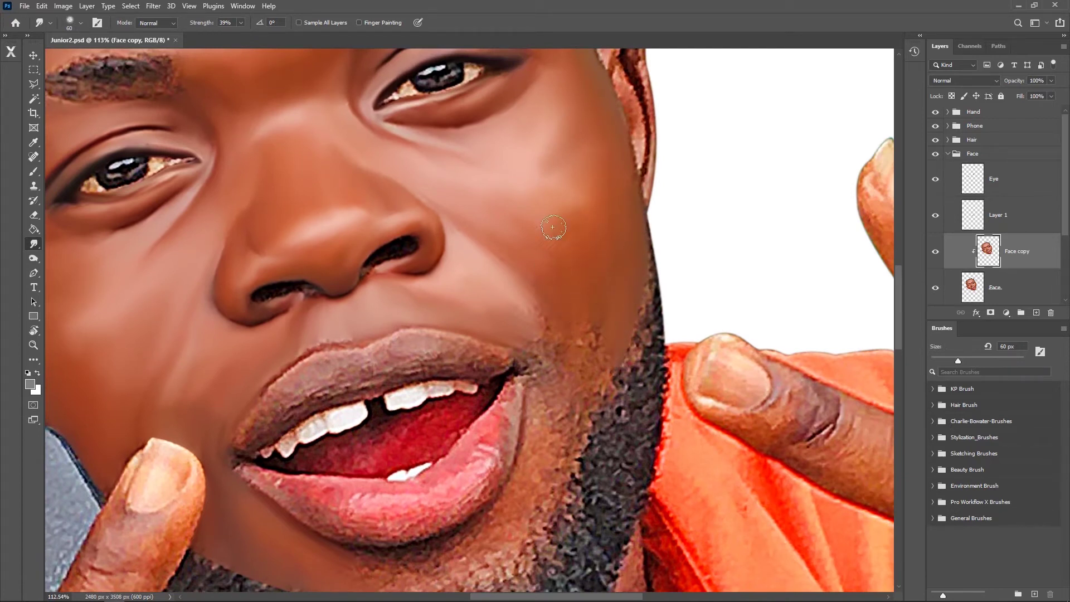
{"action": "mouse_move", "coordinate": [607, 291]}
{"action": "left_mouse_down"}
{"action": "mouse_move", "coordinate": [575, 251]}
{"action": "mouse_move", "coordinate": [599, 203]}
{"action": "mouse_move", "coordinate": [576, 311]}
{"action": "mouse_move", "coordinate": [625, 339]}
{"action": "mouse_move", "coordinate": [591, 405]}
{"action": "mouse_move", "coordinate": [521, 304]}
{"action": "mouse_move", "coordinate": [564, 391]}
{"action": "mouse_move", "coordinate": [535, 348]}
{"action": "mouse_move", "coordinate": [533, 424]}
{"action": "mouse_move", "coordinate": [559, 338]}
{"action": "mouse_move", "coordinate": [582, 398]}
{"action": "mouse_move", "coordinate": [546, 401]}
{"action": "mouse_move", "coordinate": [574, 251]}
{"action": "mouse_move", "coordinate": [571, 298]}
{"action": "left_mouse_up"}
- Tilt the view and push jawline skin over the beard edge with a 70 px brush
{"action": "key", "text": "r"}
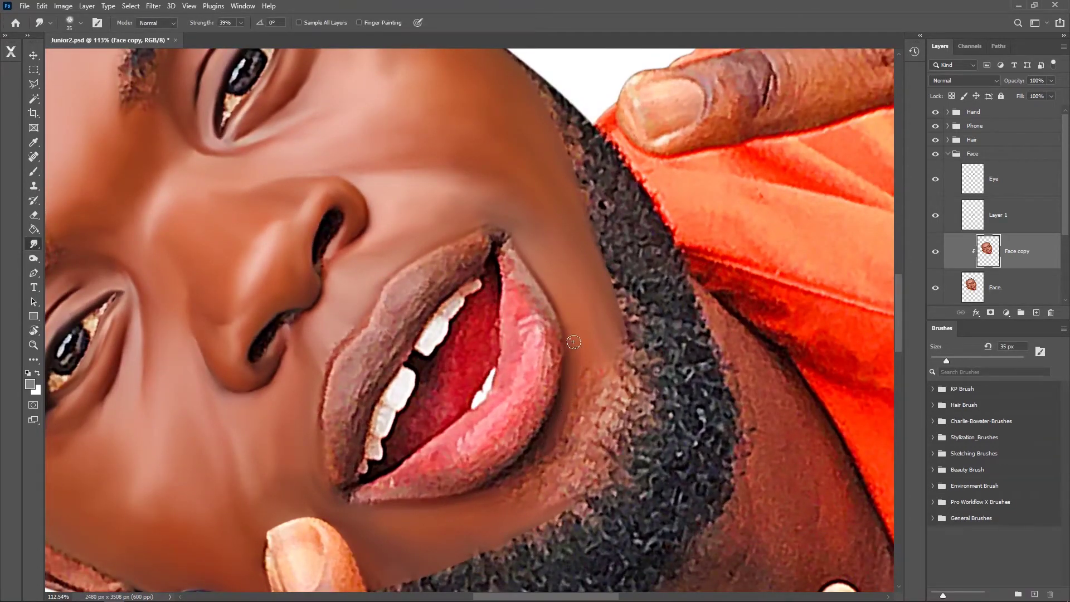
{"action": "key", "text": "r"}
{"action": "left_click_drag", "start_coordinate": [600, 340], "coordinate": [597, 363]}
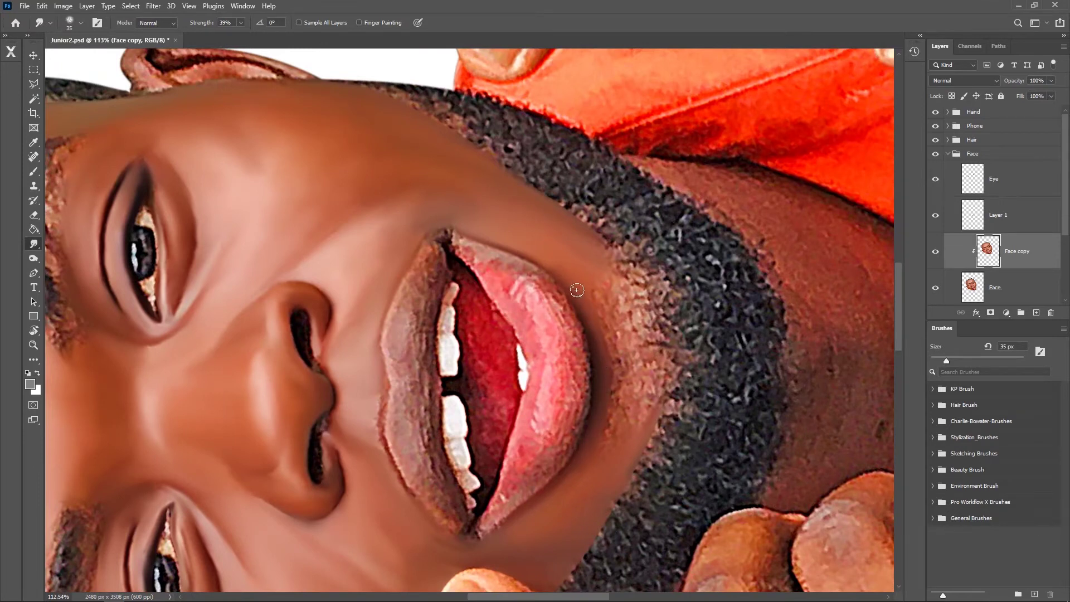
{"action": "key", "text": "bracketright"}
{"action": "key", "text": "bracketright"}
{"action": "key", "text": "bracketright"}
{"action": "left_click_drag", "start_coordinate": [616, 370], "coordinate": [604, 313]}
{"action": "left_click_drag", "start_coordinate": [641, 427], "coordinate": [654, 393]}
{"action": "mouse_move", "coordinate": [652, 351]}
{"action": "left_mouse_down"}
{"action": "mouse_move", "coordinate": [609, 251]}
{"action": "mouse_move", "coordinate": [616, 289]}
{"action": "left_mouse_up"}
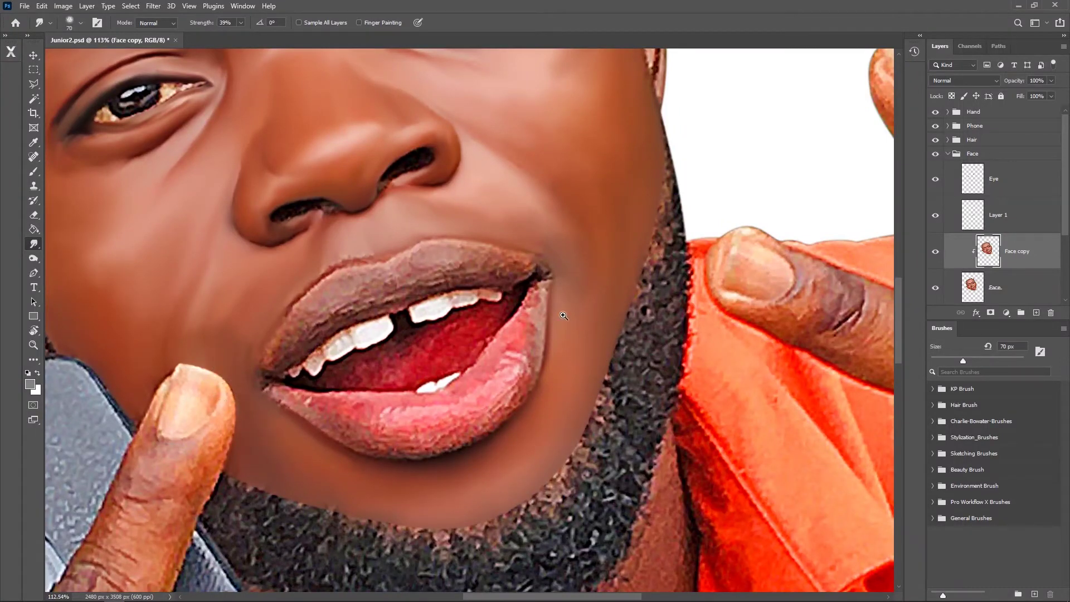
{"action": "scroll", "coordinate": [223, 387], "scroll_direction": "down", "scroll_amount": 5}
{"action": "key", "text": "r"}
{"action": "left_click_drag", "start_coordinate": [515, 167], "coordinate": [509, 167]}
- Return to the Smudge tool and blend the cheek skin below the right eye
{"action": "key", "text": "b"}
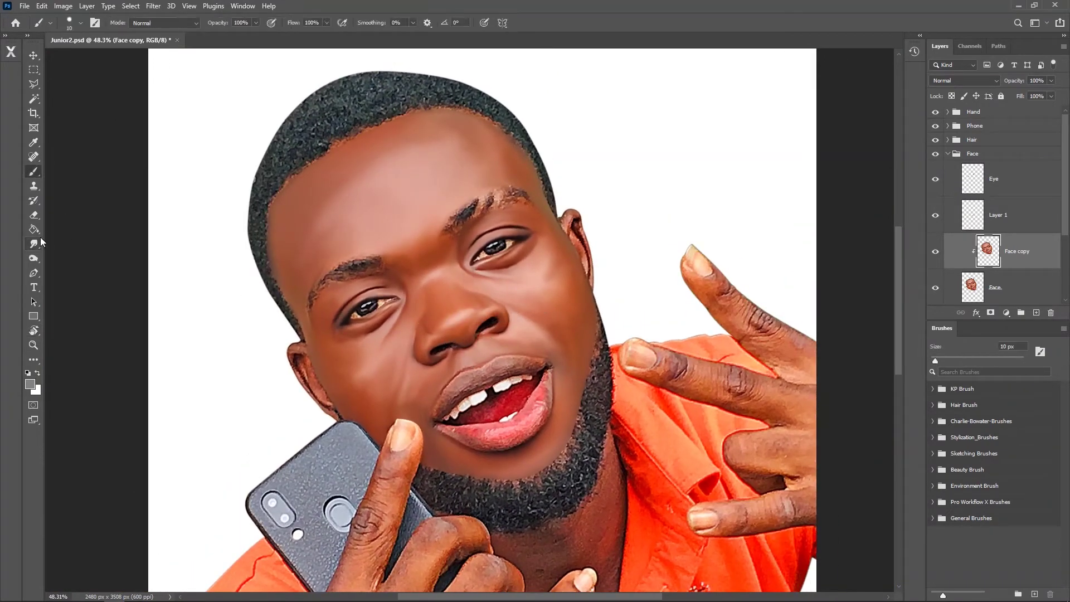
{"action": "left_click", "coordinate": [33, 244]}
{"action": "scroll", "coordinate": [546, 316], "scroll_direction": "up", "scroll_amount": 3}
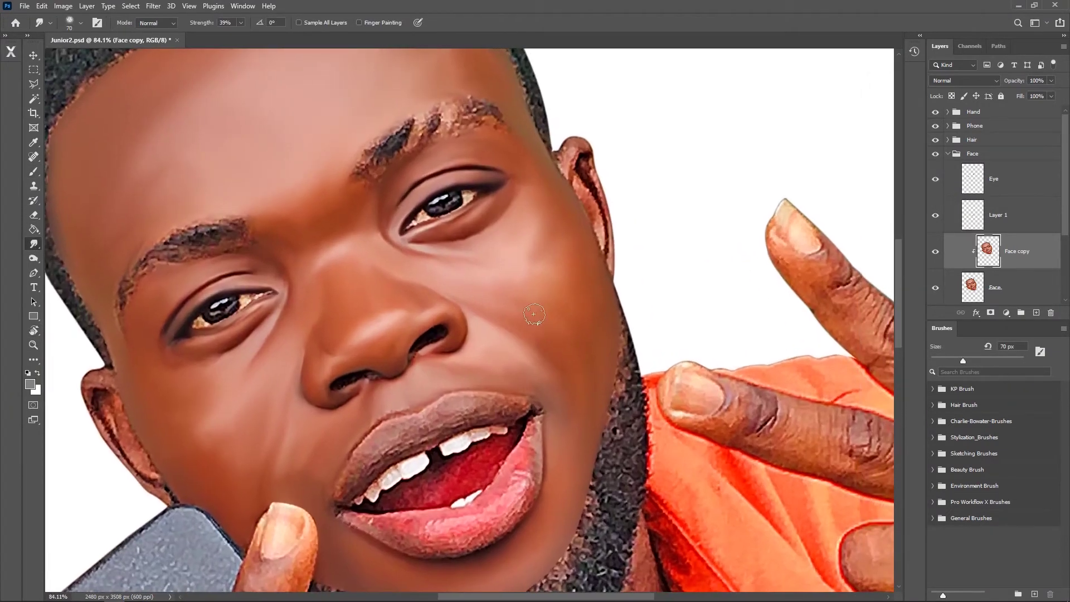
{"action": "left_click_drag", "start_coordinate": [549, 290], "coordinate": [527, 233]}
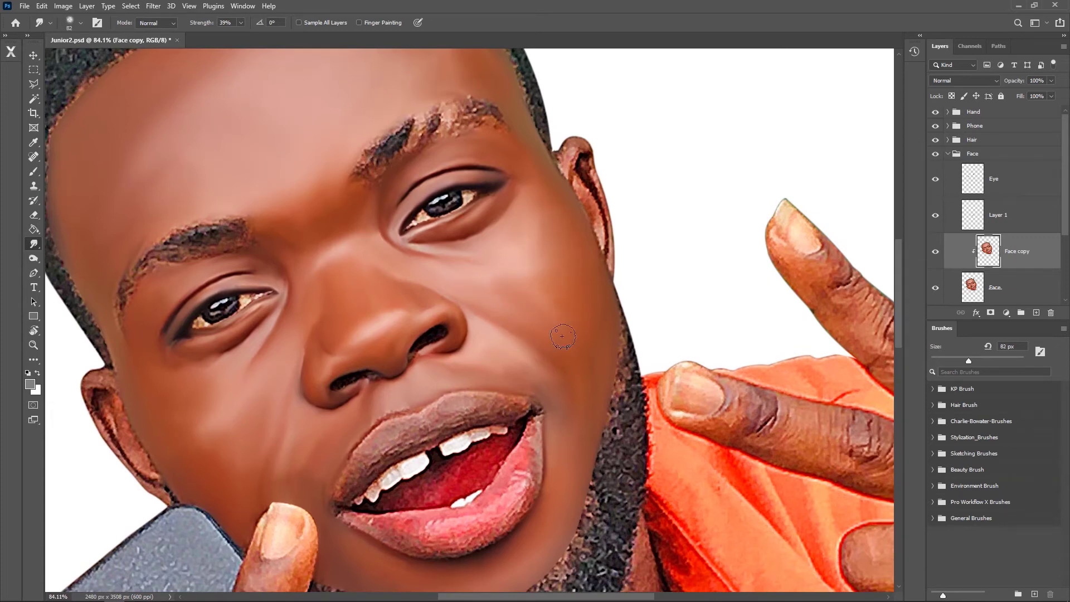
{"action": "left_click_drag", "start_coordinate": [495, 284], "coordinate": [479, 285]}
{"action": "left_click_drag", "start_coordinate": [532, 319], "coordinate": [548, 339]}
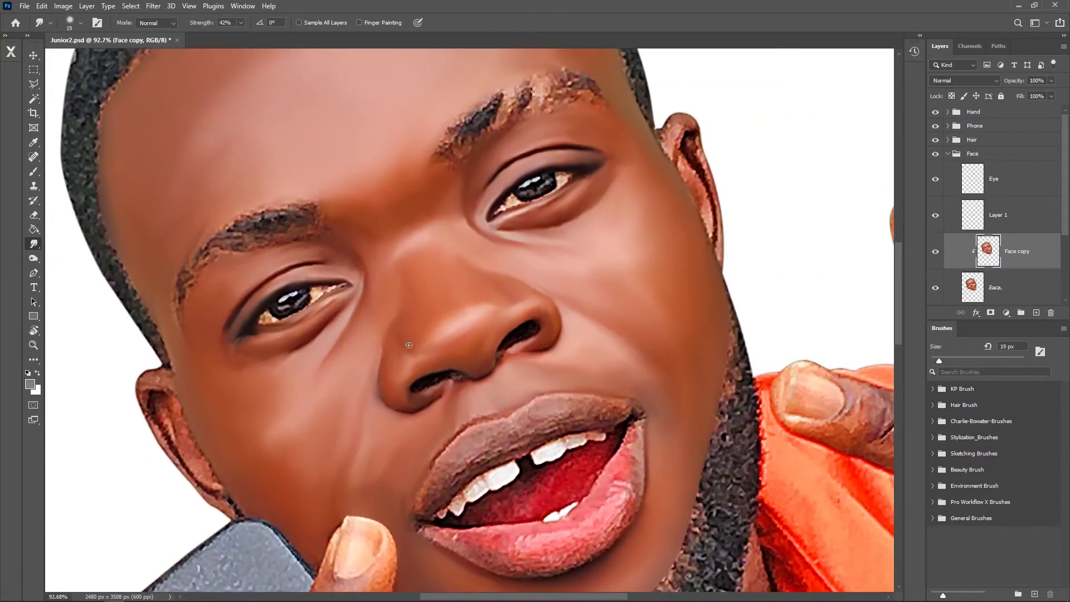
- Zoom in closer on the nose and resize the brush for the upper-lip skin
{"action": "scroll", "coordinate": [420, 351], "scroll_direction": "up", "scroll_amount": 3}
{"action": "key", "text": "bracketleft"}
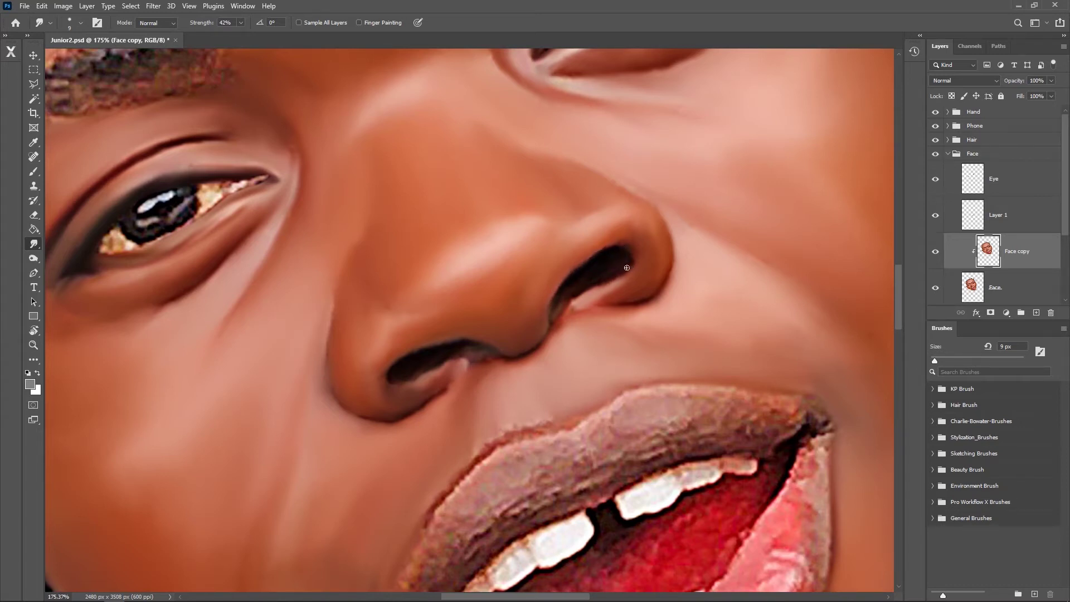
{"action": "key", "text": "bracketright"}
{"action": "key", "text": "bracketright"}
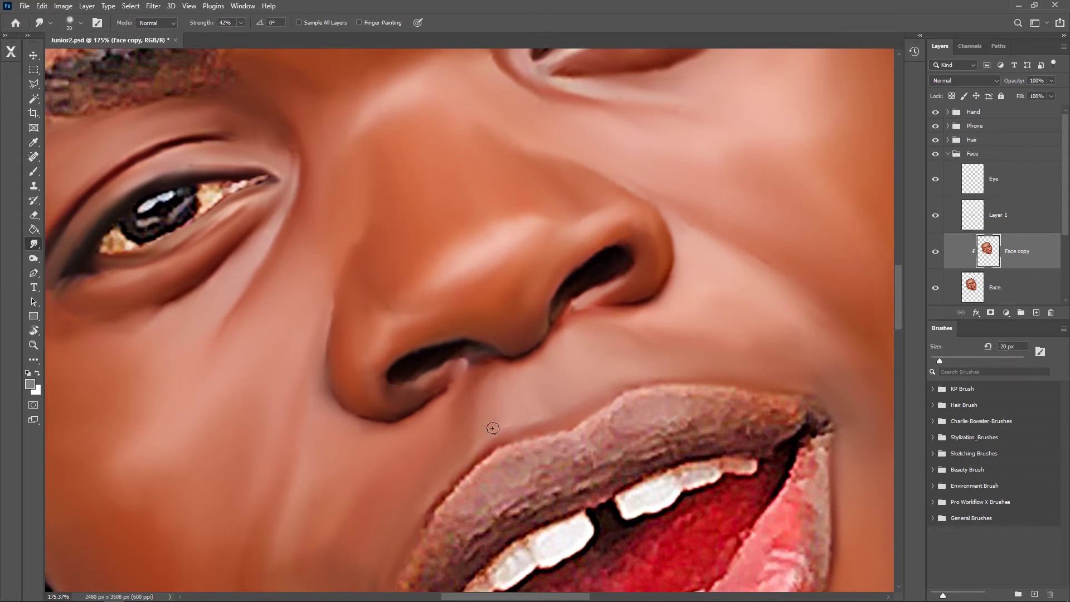
{"action": "scroll", "coordinate": [493, 428], "scroll_direction": "down", "scroll_amount": 3}
{"action": "scroll", "coordinate": [493, 428], "scroll_direction": "left", "scroll_amount": 2}
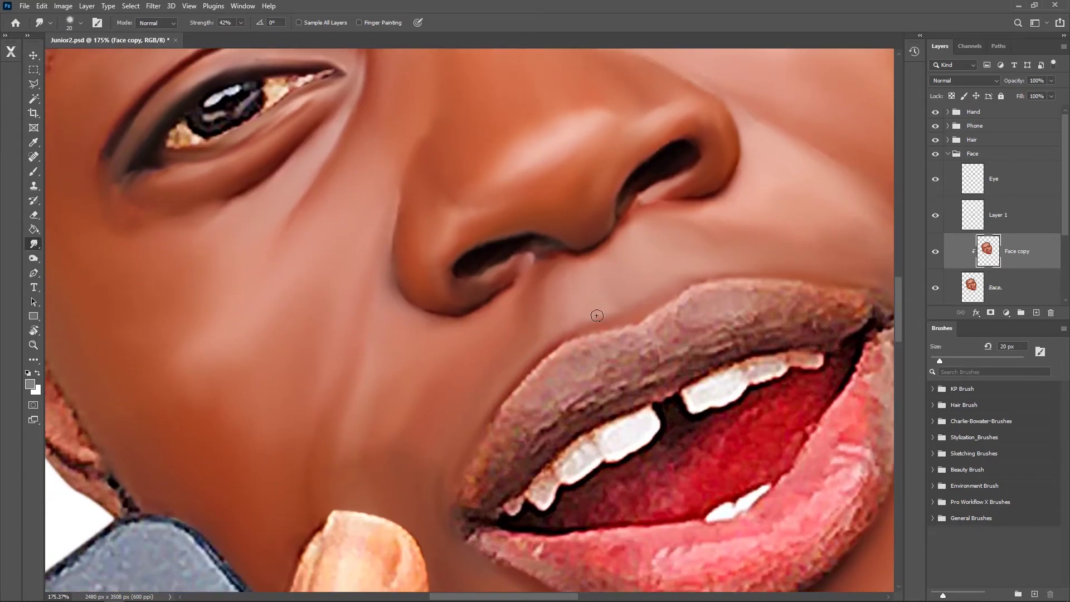
- Lower the Smudge strength and gently blend the forehead and cheeks with a large brush
{"action": "scroll", "coordinate": [625, 305], "scroll_direction": "down", "scroll_amount": 5}
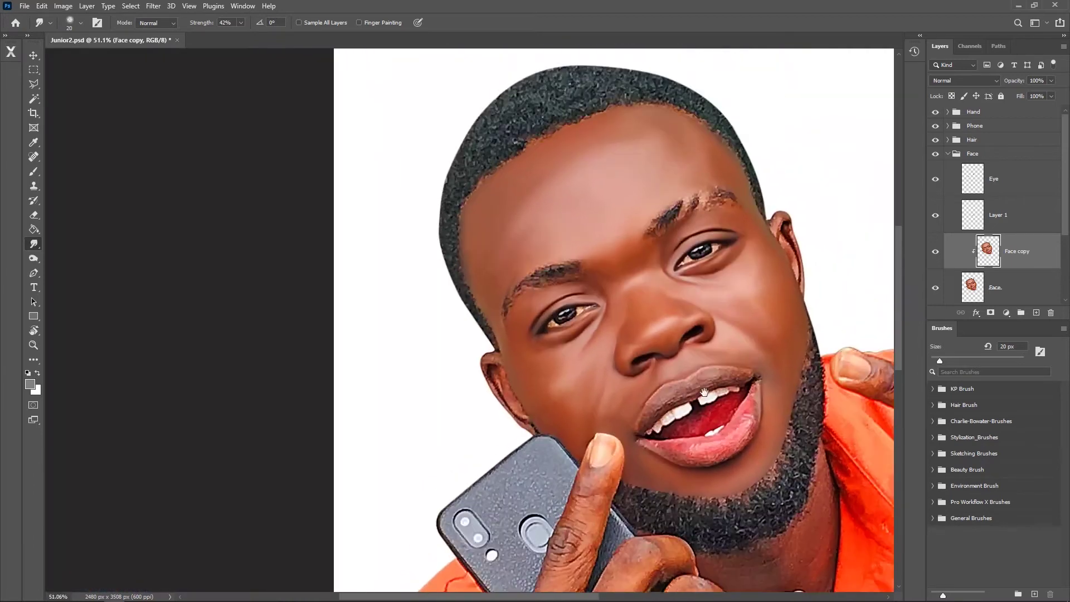
{"action": "left_click_drag", "start_coordinate": [487, 310], "coordinate": [435, 228]}
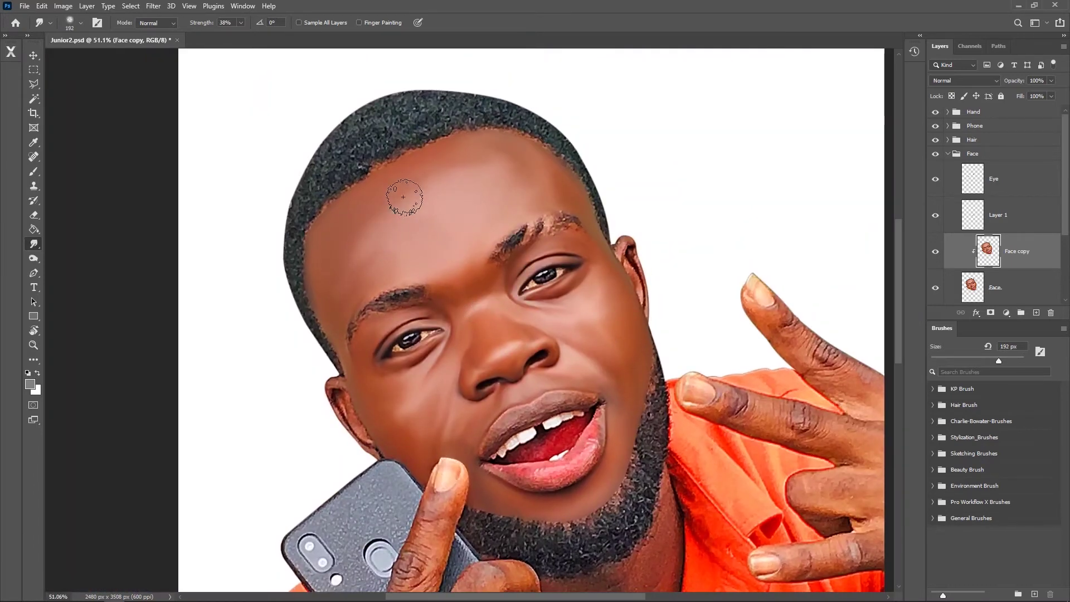
{"action": "left_click_drag", "start_coordinate": [205, 23], "coordinate": [195, 23]}
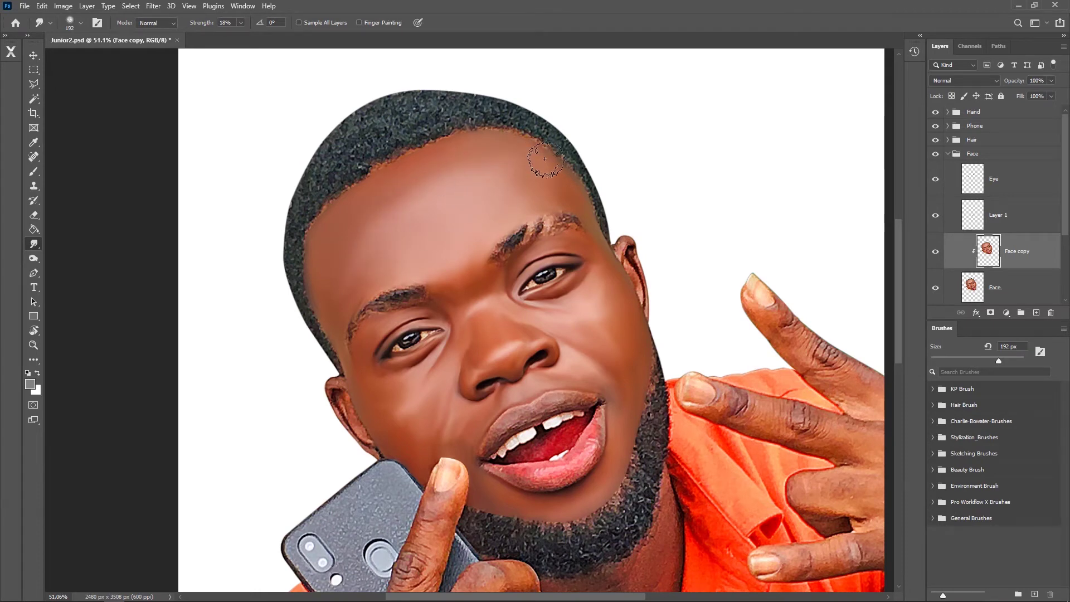
{"action": "key", "text": "bracketleft"}
{"action": "key", "text": "bracketleft"}
{"action": "key", "text": "bracketleft"}
{"action": "key", "text": "2"}
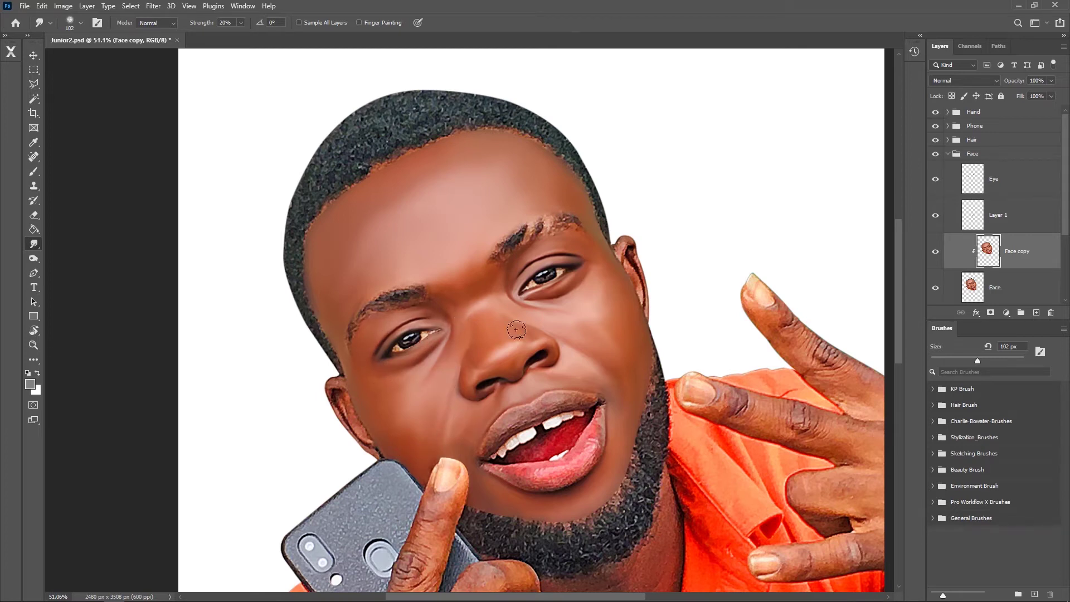
{"action": "key", "text": "bracketright"}
{"action": "key", "text": "bracketright"}
{"action": "key", "text": "bracketright"}
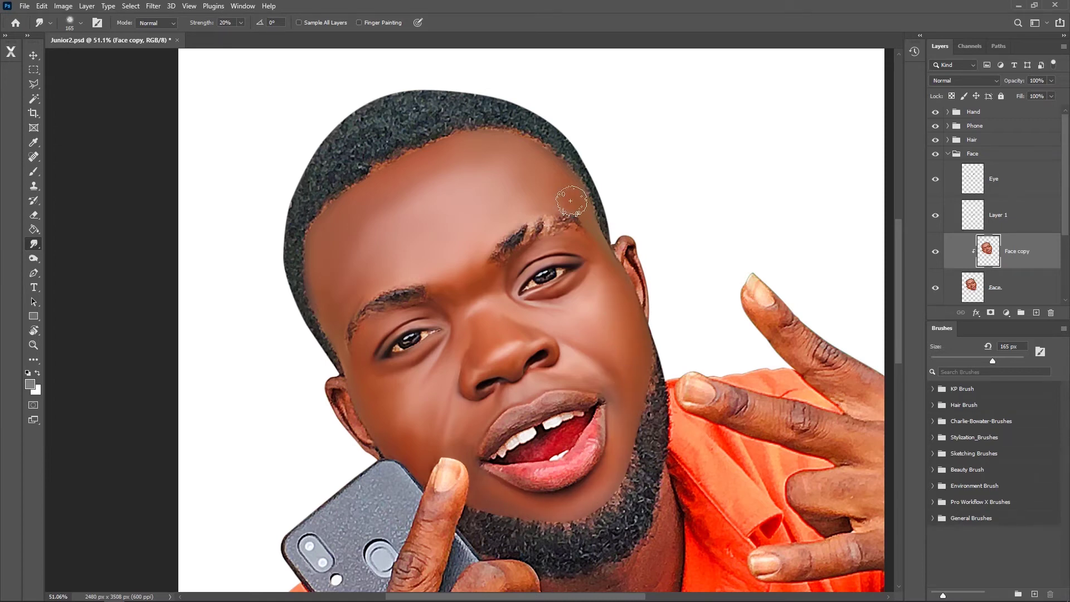
{"action": "key", "text": "bracketleft"}
{"action": "key", "text": "bracketleft"}
{"action": "key", "text": "bracketleft"}
{"action": "key", "text": "bracketright"}
{"action": "key", "text": "bracketright"}
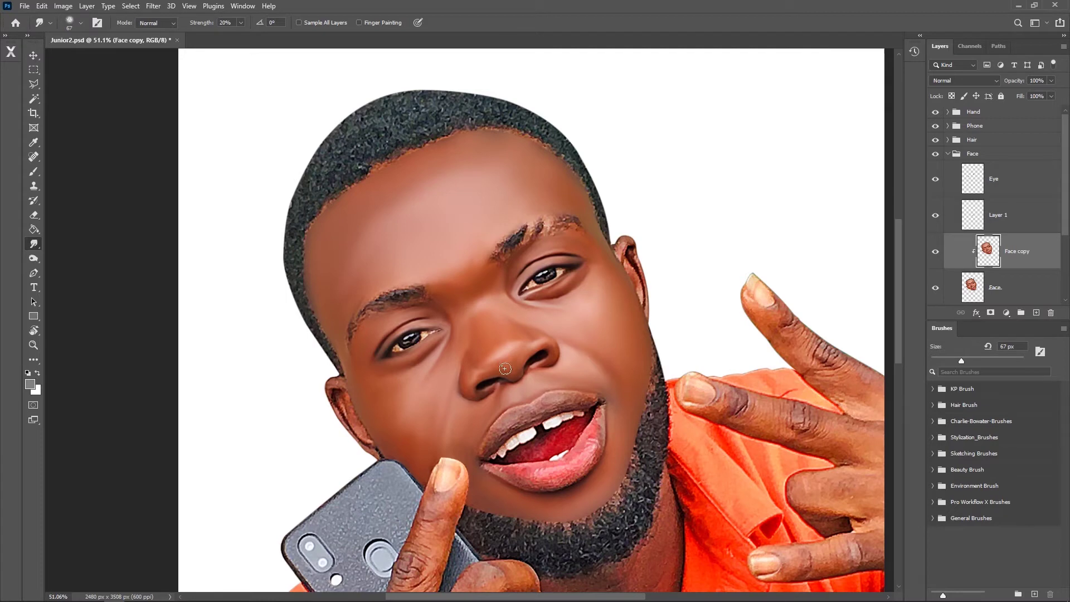
- Widen the brush and set the Smudge Strength to 37%
{"action": "left_click_drag", "start_coordinate": [429, 337], "coordinate": [446, 340]}
{"action": "left_click", "coordinate": [225, 22]}
{"action": "type", "text": "37"}
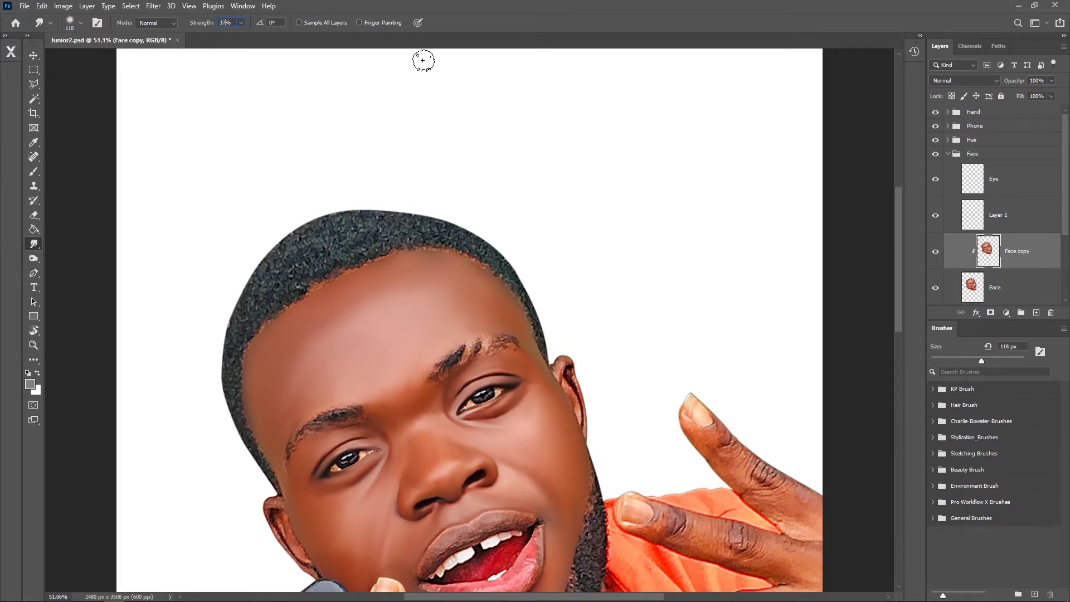
- Zoom to 140% on the left ear and smudge its outer rim with a 25 px brush
{"action": "scroll", "coordinate": [385, 356], "scroll_direction": "up", "scroll_amount": 2}
{"action": "scroll", "coordinate": [436, 468], "scroll_direction": "up", "scroll_amount": 2}
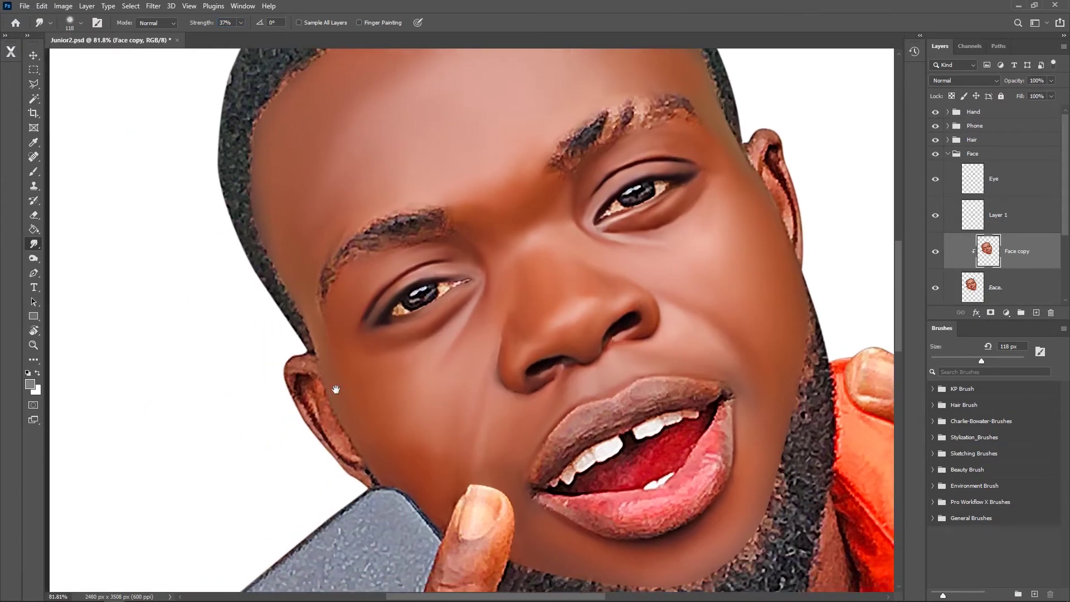
{"action": "scroll", "coordinate": [360, 383], "scroll_direction": "up", "scroll_amount": 3}
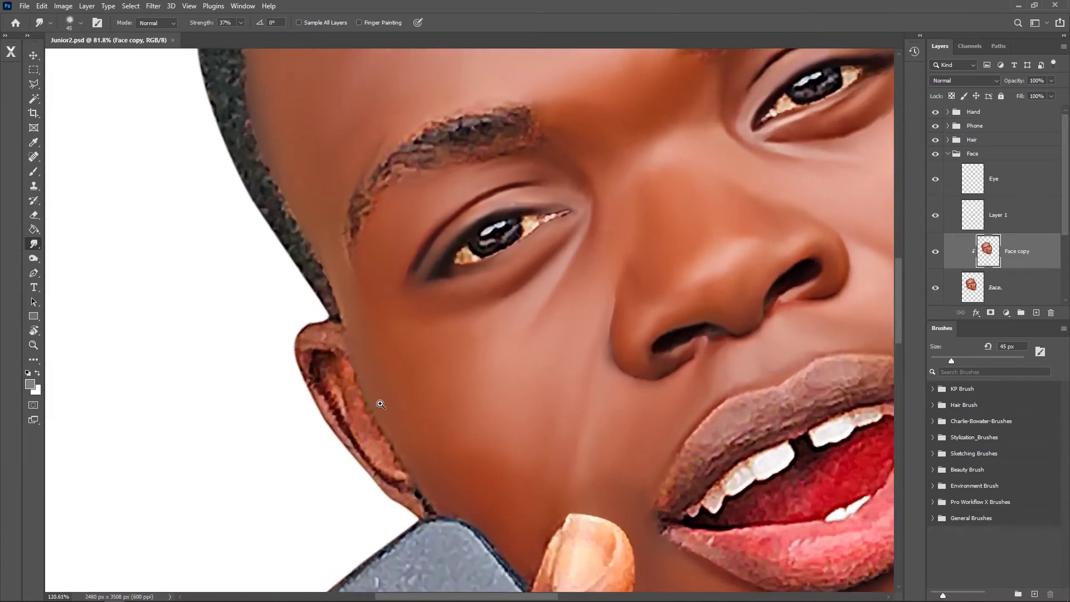
{"action": "key", "text": "bracketleft"}
{"action": "key", "text": "bracketleft"}
{"action": "key", "text": "bracketleft"}
{"action": "key", "text": "bracketright"}
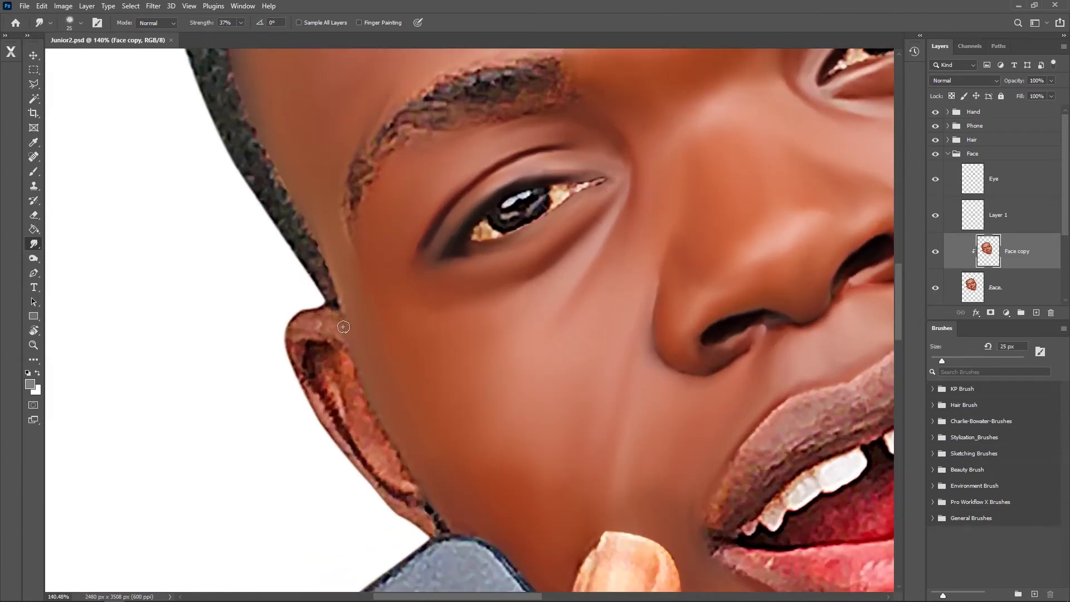
{"action": "mouse_move", "coordinate": [325, 310]}
{"action": "left_mouse_down"}
{"action": "mouse_move", "coordinate": [290, 343]}
{"action": "mouse_move", "coordinate": [301, 395]}
{"action": "left_mouse_up"}
{"action": "left_click_drag", "start_coordinate": [296, 341], "coordinate": [328, 329]}
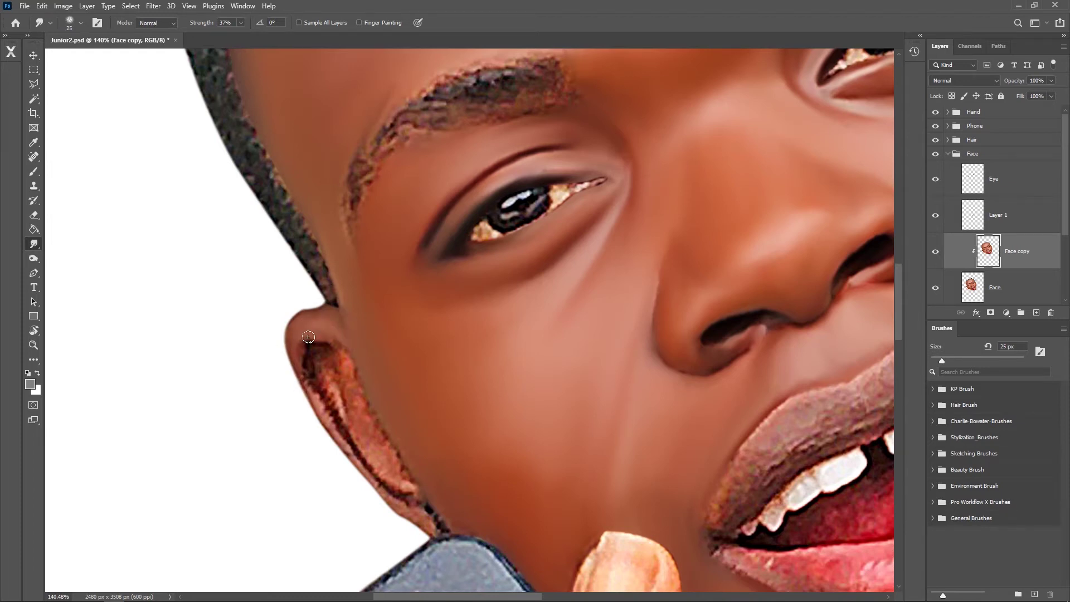
{"action": "left_click_drag", "start_coordinate": [310, 390], "coordinate": [383, 500]}
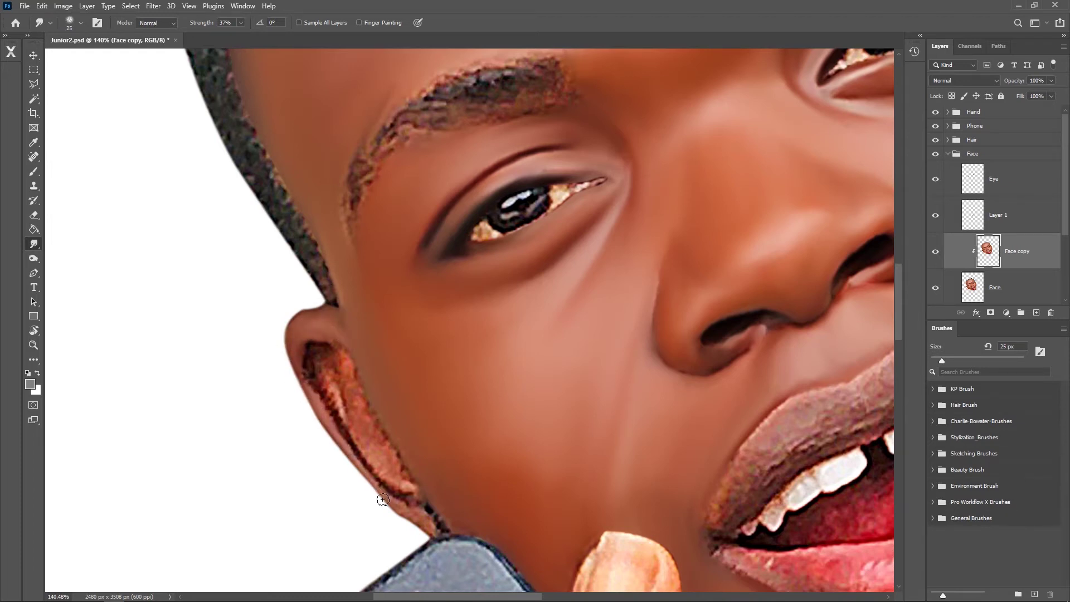
- Blend the bright inner ear and jagged lower-ear outline with a 15 px brush
{"action": "mouse_move", "coordinate": [354, 401]}
{"action": "left_mouse_down"}
{"action": "mouse_move", "coordinate": [356, 429]}
{"action": "mouse_move", "coordinate": [390, 473]}
{"action": "mouse_move", "coordinate": [390, 454]}
{"action": "left_mouse_up"}
{"action": "left_click_drag", "start_coordinate": [374, 419], "coordinate": [367, 424]}
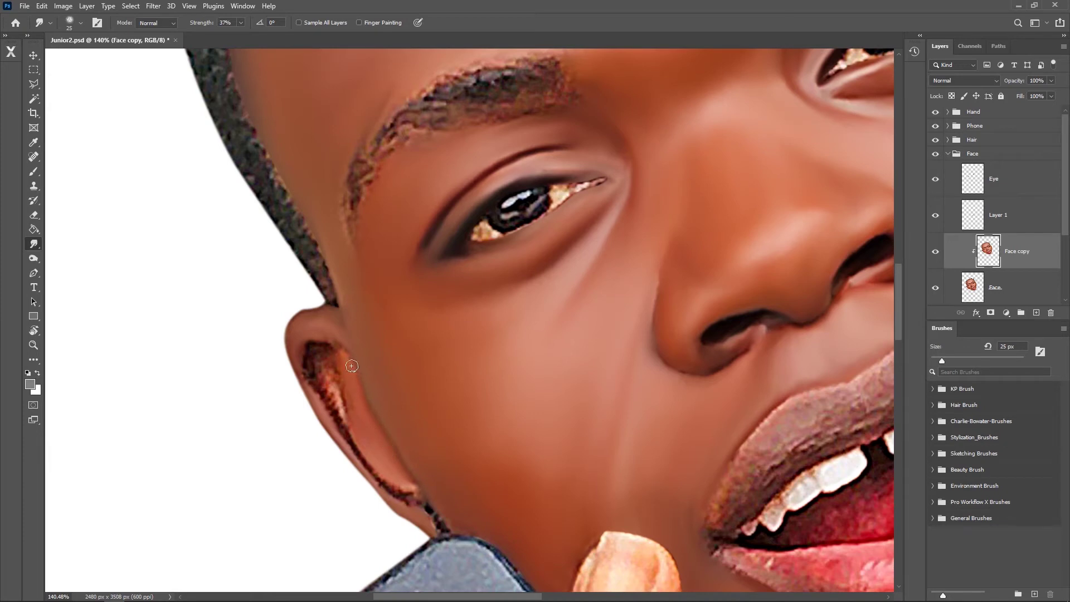
{"action": "key", "text": "bracketleft"}
{"action": "key", "text": "bracketleft"}
{"action": "key", "text": "bracketleft"}
{"action": "key", "text": "bracketright"}
{"action": "mouse_move", "coordinate": [334, 414]}
{"action": "left_mouse_down"}
{"action": "mouse_move", "coordinate": [383, 482]}
{"action": "mouse_move", "coordinate": [417, 503]}
{"action": "left_mouse_up"}
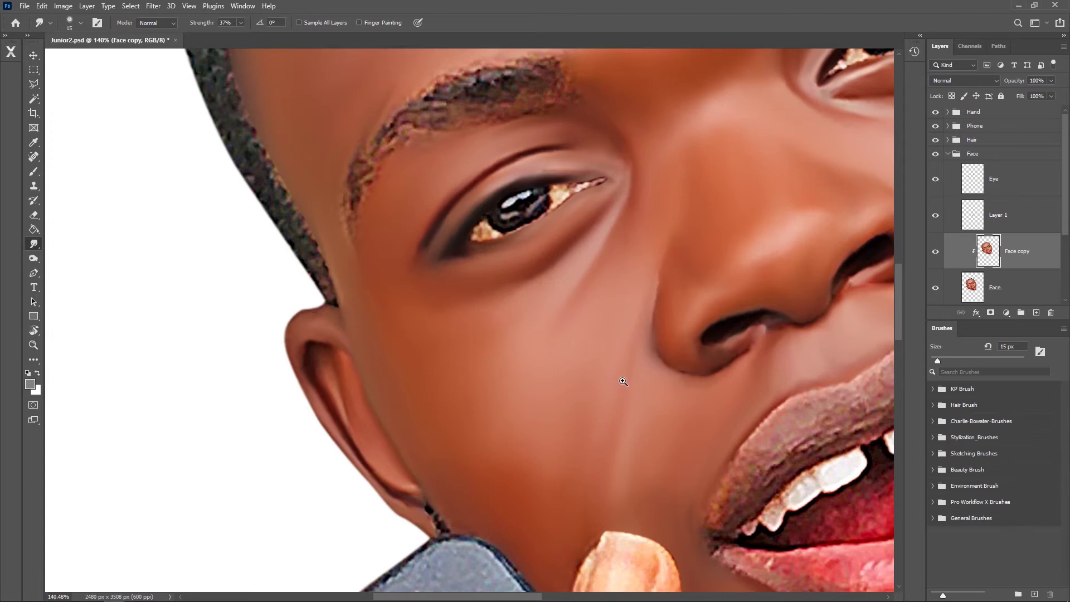
{"action": "scroll", "coordinate": [623, 381], "scroll_direction": "down", "scroll_amount": 5}
- Smooth the right ear's face-to-ear edge and the speckled highlights along its top and rim
{"action": "scroll", "coordinate": [544, 238], "scroll_direction": "up", "scroll_amount": 2}
{"action": "scroll", "coordinate": [546, 279], "scroll_direction": "up", "scroll_amount": 2}
{"action": "scroll", "coordinate": [461, 306], "scroll_direction": "up", "scroll_amount": 1}
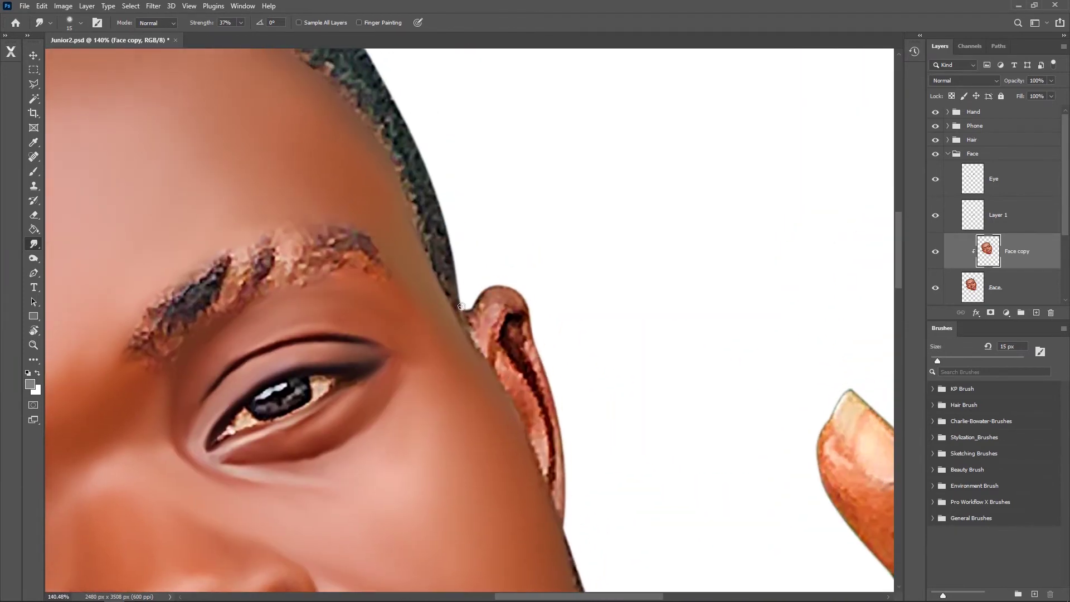
{"action": "key", "text": "bracketright"}
{"action": "mouse_move", "coordinate": [474, 343]}
{"action": "left_mouse_down"}
{"action": "mouse_move", "coordinate": [492, 325]}
{"action": "mouse_move", "coordinate": [484, 368]}
{"action": "left_mouse_up"}
{"action": "mouse_move", "coordinate": [473, 321]}
{"action": "left_mouse_down"}
{"action": "mouse_move", "coordinate": [508, 283]}
{"action": "mouse_move", "coordinate": [530, 312]}
{"action": "mouse_move", "coordinate": [499, 324]}
{"action": "mouse_move", "coordinate": [493, 341]}
{"action": "mouse_move", "coordinate": [515, 304]}
{"action": "mouse_move", "coordinate": [530, 317]}
{"action": "mouse_move", "coordinate": [541, 372]}
{"action": "left_mouse_up"}
{"action": "scroll", "coordinate": [585, 351], "scroll_direction": "down", "scroll_amount": 3}
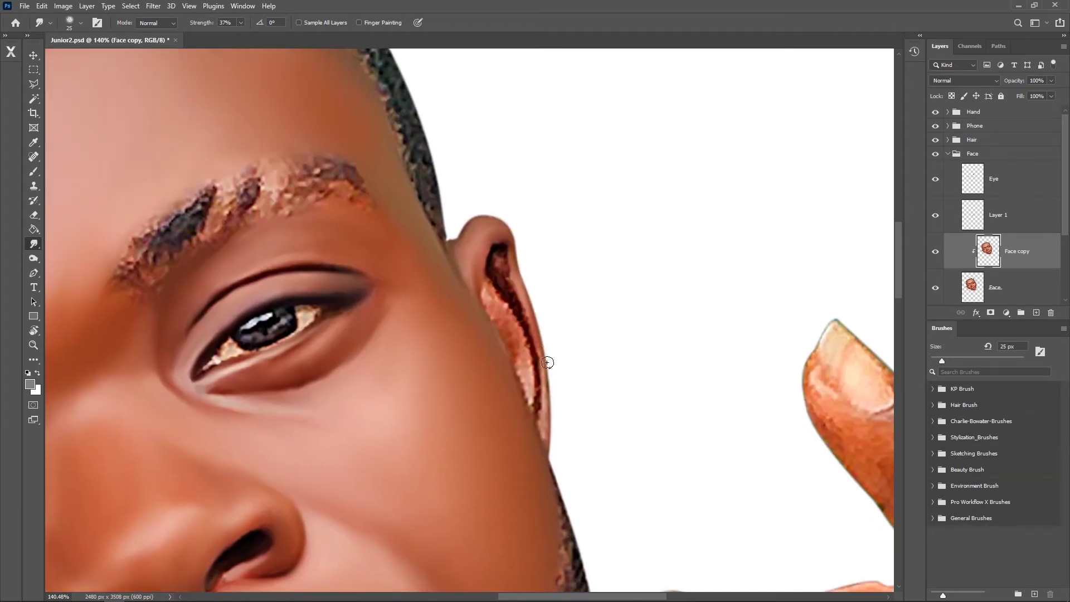
{"action": "left_click_drag", "start_coordinate": [549, 400], "coordinate": [543, 478]}
{"action": "left_click_drag", "start_coordinate": [549, 437], "coordinate": [502, 244]}
- Blend the inner rim, lobe edge and dark ear channel, then zoom out to the whole face
{"action": "key", "text": "bracketleft"}
{"action": "key", "text": "bracketright"}
{"action": "mouse_move", "coordinate": [525, 385]}
{"action": "left_mouse_down"}
{"action": "mouse_move", "coordinate": [528, 413]}
{"action": "mouse_move", "coordinate": [508, 337]}
{"action": "mouse_move", "coordinate": [498, 337]}
{"action": "left_mouse_up"}
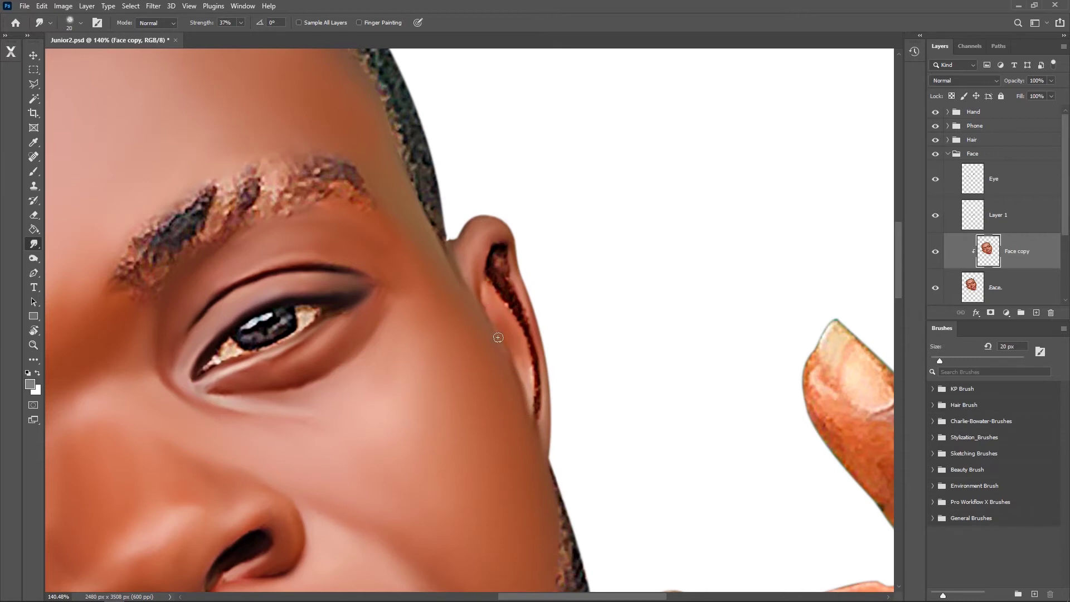
{"action": "left_click_drag", "start_coordinate": [527, 382], "coordinate": [495, 310]}
{"action": "key", "text": "bracketleft"}
{"action": "key", "text": "bracketright"}
{"action": "left_click_drag", "start_coordinate": [502, 259], "coordinate": [514, 310]}
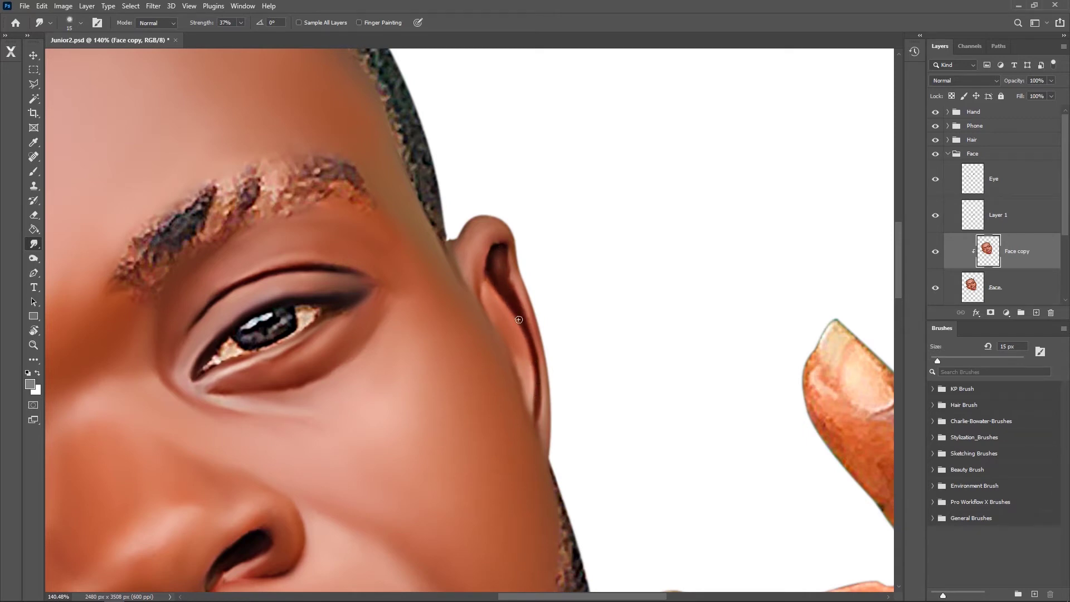
{"action": "left_click_drag", "start_coordinate": [619, 348], "coordinate": [563, 318]}
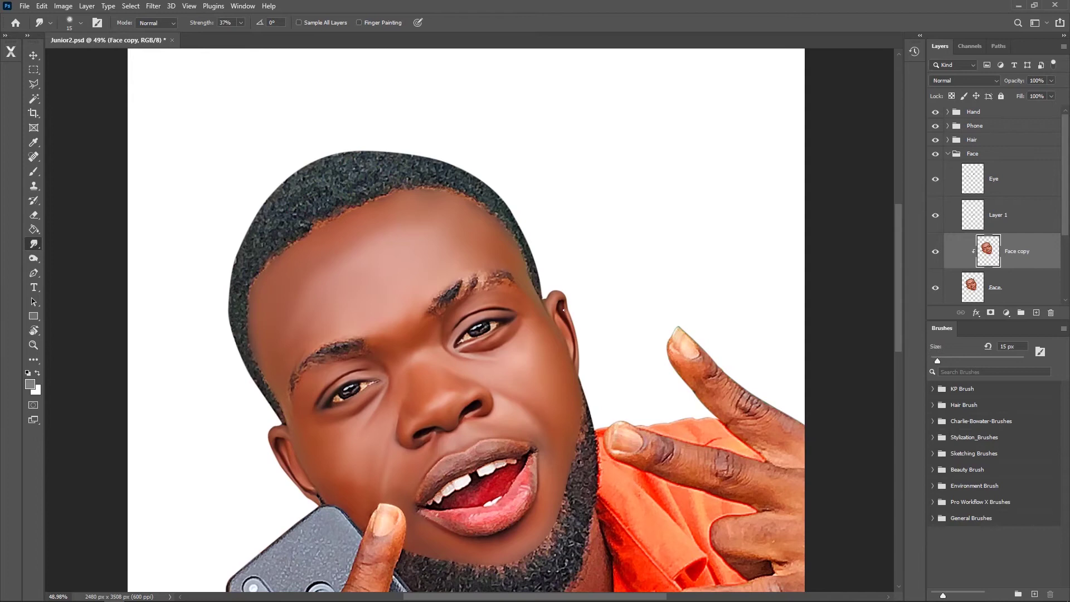
- Save the smudged portrait and bring the lower face into view
{"action": "key", "text": "ctrl+s"}
{"action": "left_click_drag", "start_coordinate": [523, 441], "coordinate": [518, 367]}
{"action": "left_click_drag", "start_coordinate": [486, 316], "coordinate": [478, 333]}
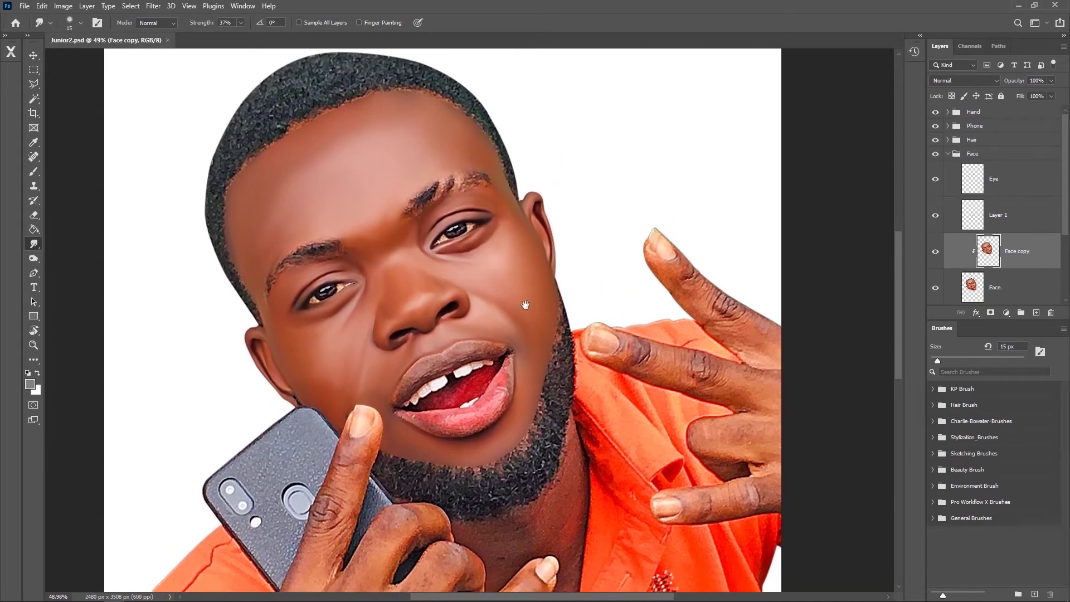
- Zoom in on the eyes and create a clipped copy of the Eye layer
{"action": "left_click", "coordinate": [1003, 184]}
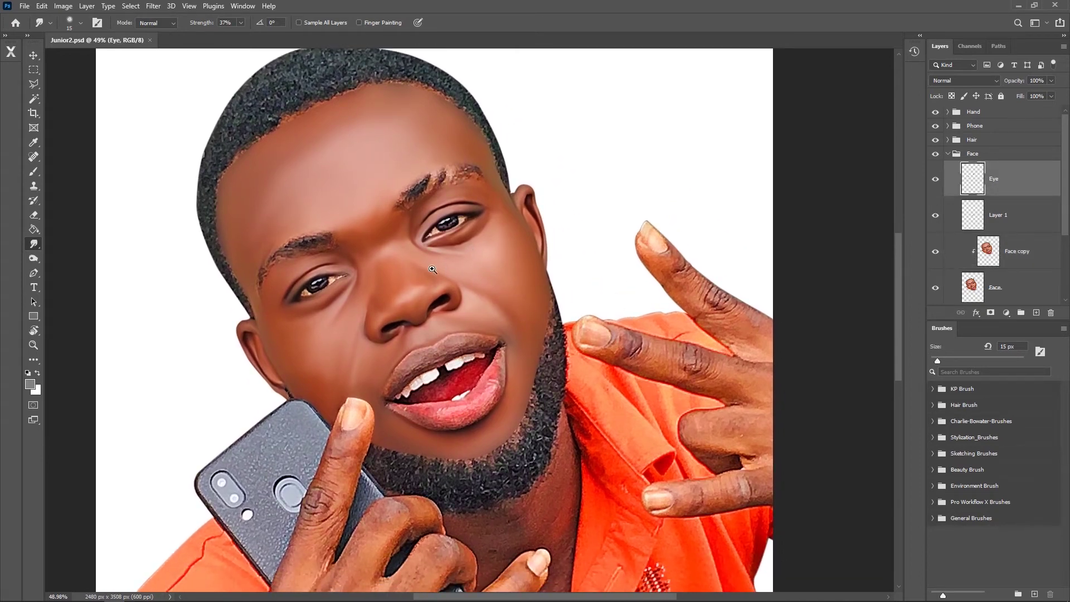
{"action": "left_click_drag", "start_coordinate": [433, 270], "coordinate": [487, 208]}
{"action": "left_click", "coordinate": [935, 215]}
{"action": "left_click", "coordinate": [936, 215]}
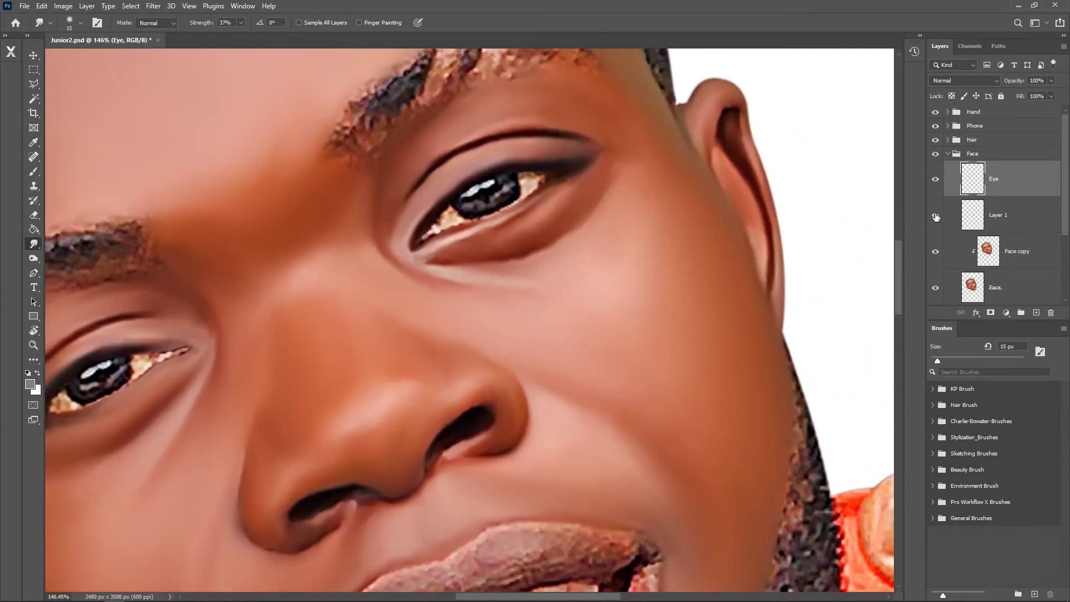
{"action": "key", "text": "ctrl+j"}
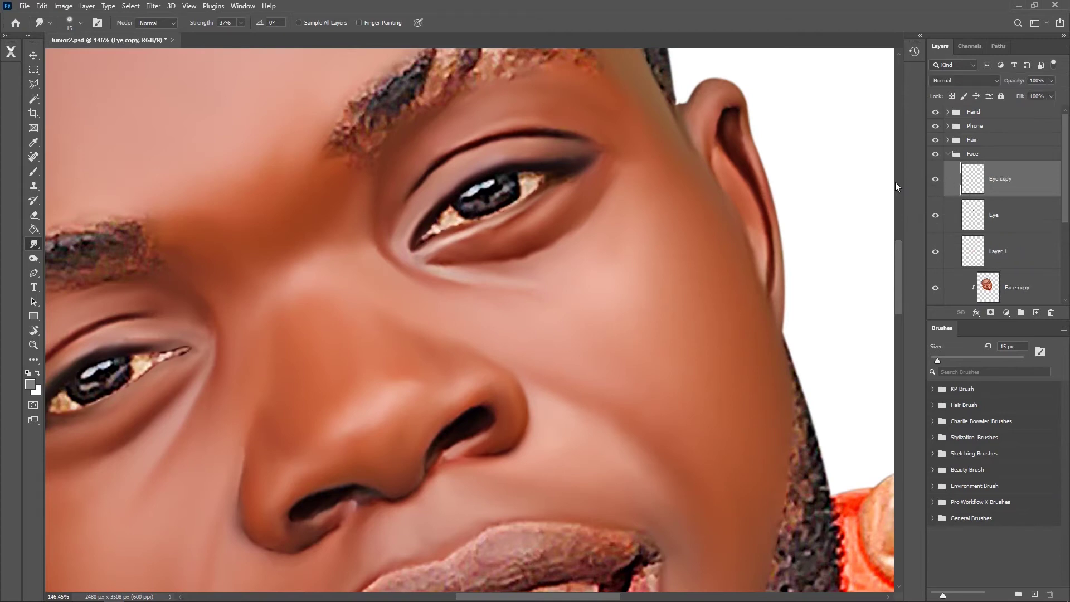
{"action": "key", "text": "ctrl+alt+g"}
- Smudge the speckled eye-white, eye corner and iris edge of the left eye smooth
{"action": "scroll", "coordinate": [448, 210], "scroll_direction": "up", "scroll_amount": 2}
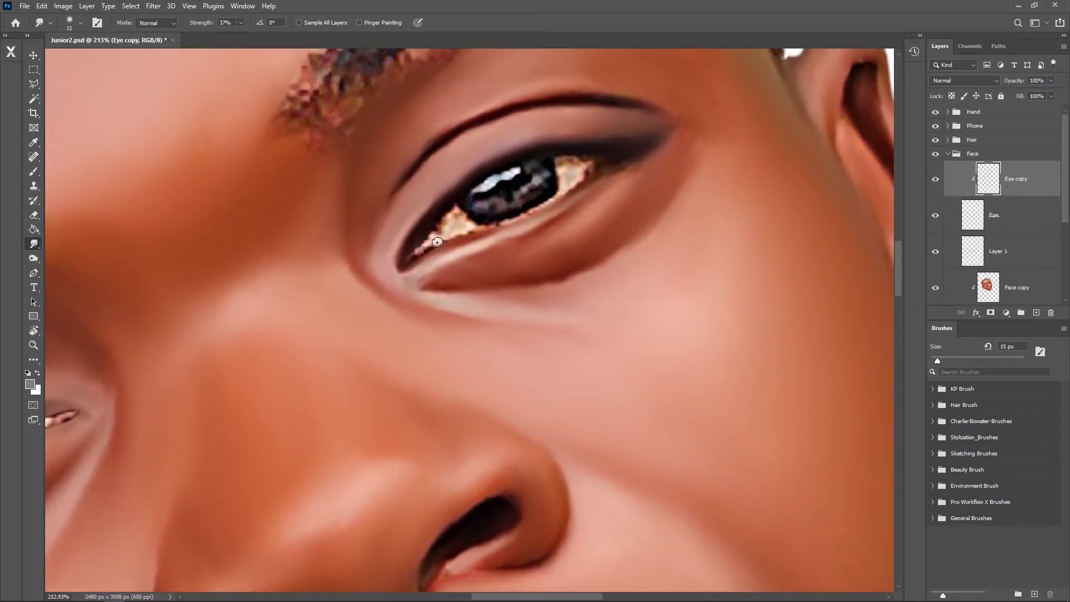
{"action": "mouse_move", "coordinate": [437, 230]}
{"action": "left_mouse_down"}
{"action": "mouse_move", "coordinate": [471, 209]}
{"action": "mouse_move", "coordinate": [418, 262]}
{"action": "left_mouse_up"}
{"action": "mouse_move", "coordinate": [454, 210]}
{"action": "left_mouse_down"}
{"action": "mouse_move", "coordinate": [509, 223]}
{"action": "mouse_move", "coordinate": [589, 165]}
{"action": "mouse_move", "coordinate": [560, 160]}
{"action": "mouse_move", "coordinate": [588, 166]}
{"action": "mouse_move", "coordinate": [573, 159]}
{"action": "mouse_move", "coordinate": [563, 186]}
{"action": "mouse_move", "coordinate": [590, 166]}
{"action": "left_mouse_up"}
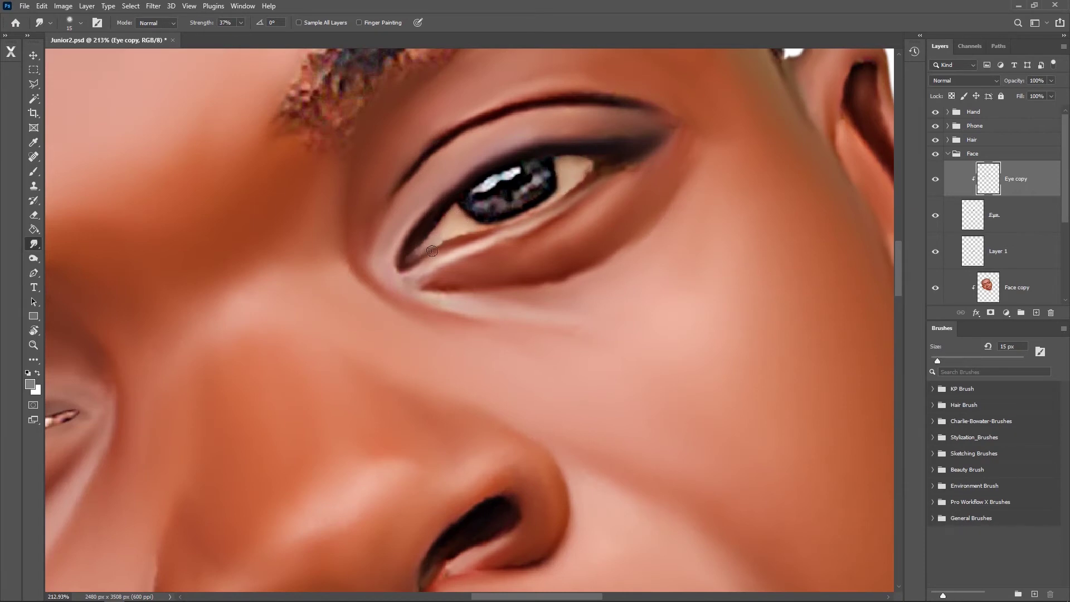
{"action": "scroll", "coordinate": [577, 232], "scroll_direction": "down", "scroll_amount": 5}
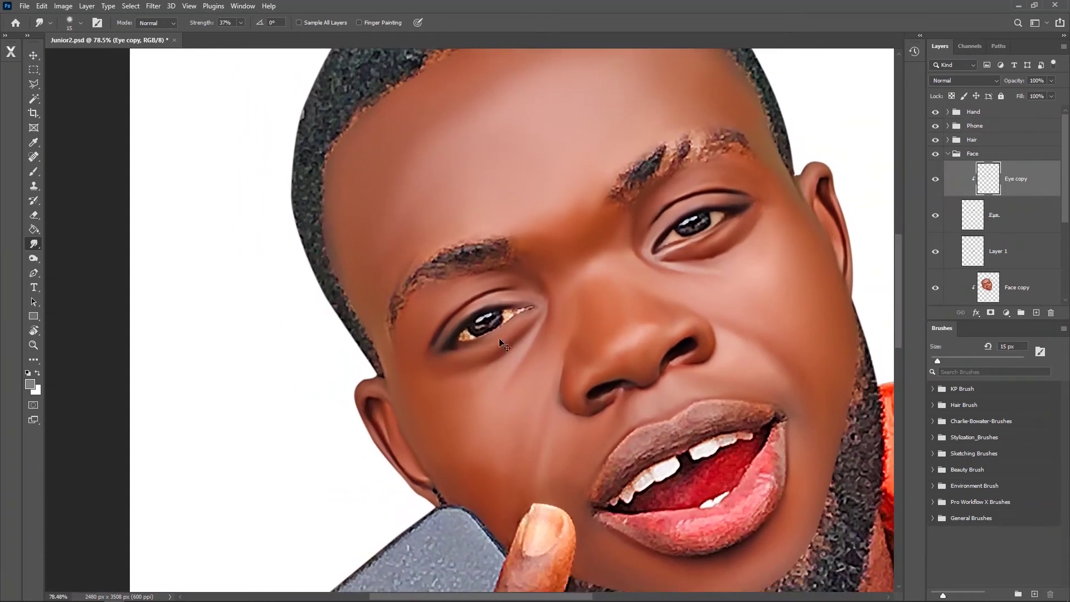
{"action": "scroll", "coordinate": [422, 310], "scroll_direction": "up", "scroll_amount": 5}
{"action": "mouse_move", "coordinate": [422, 310]}
{"action": "left_mouse_down"}
{"action": "mouse_move", "coordinate": [437, 298]}
{"action": "mouse_move", "coordinate": [452, 319]}
{"action": "mouse_move", "coordinate": [441, 328]}
{"action": "mouse_move", "coordinate": [478, 318]}
{"action": "left_mouse_up"}
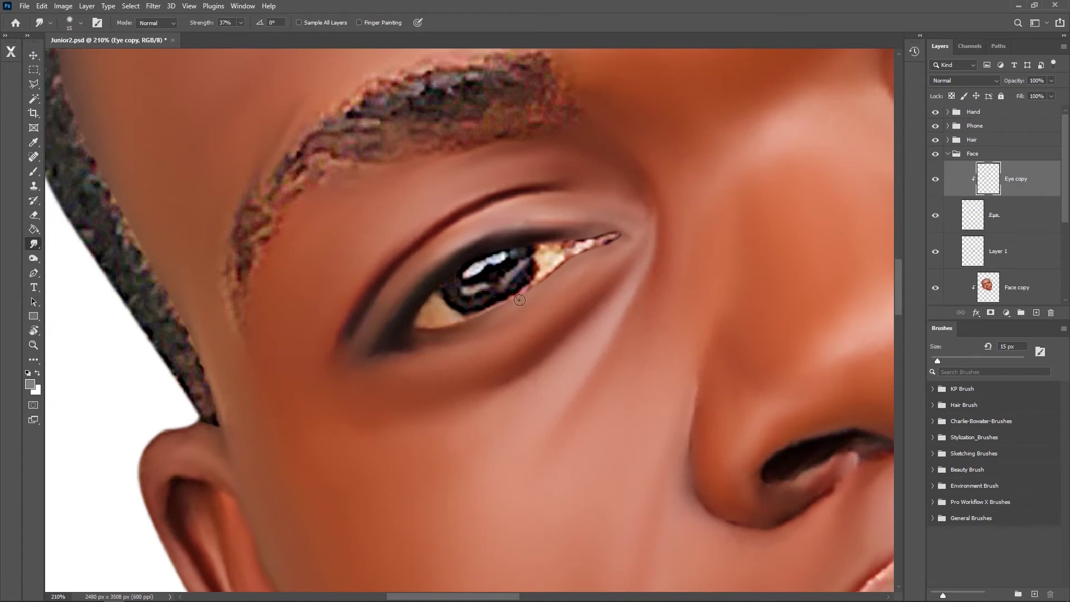
{"action": "mouse_move", "coordinate": [535, 282]}
{"action": "left_mouse_down"}
{"action": "mouse_move", "coordinate": [555, 248]}
{"action": "mouse_move", "coordinate": [615, 233]}
{"action": "left_mouse_up"}
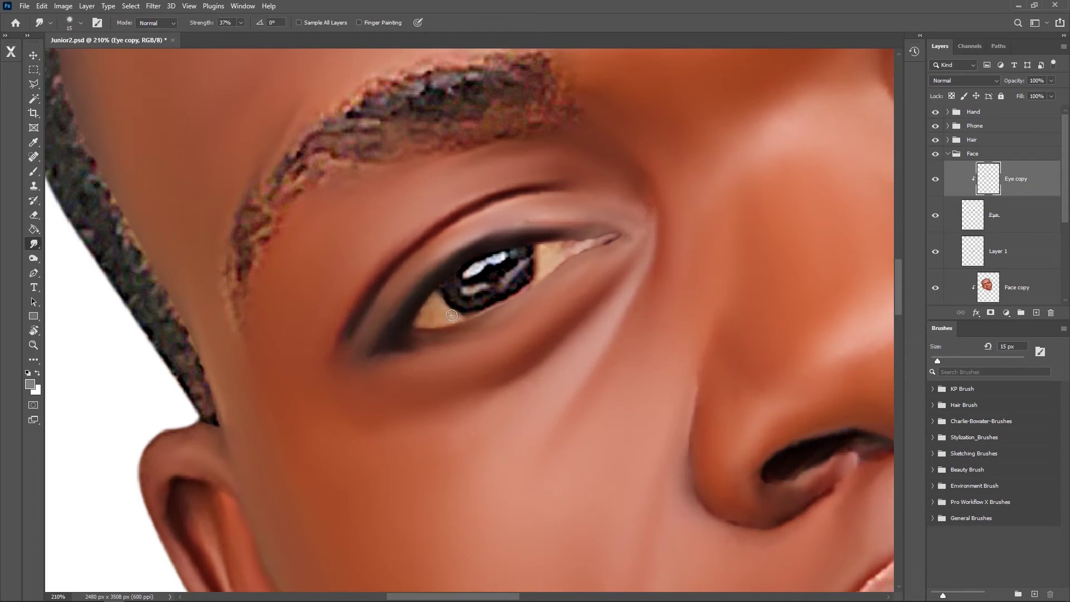
{"action": "scroll", "coordinate": [718, 278], "scroll_direction": "down", "scroll_amount": 4}
- On the Face copy layer, zoom to the mouth and smooth the lower-lip edge
{"action": "scroll", "coordinate": [696, 276], "scroll_direction": "down", "scroll_amount": 3}
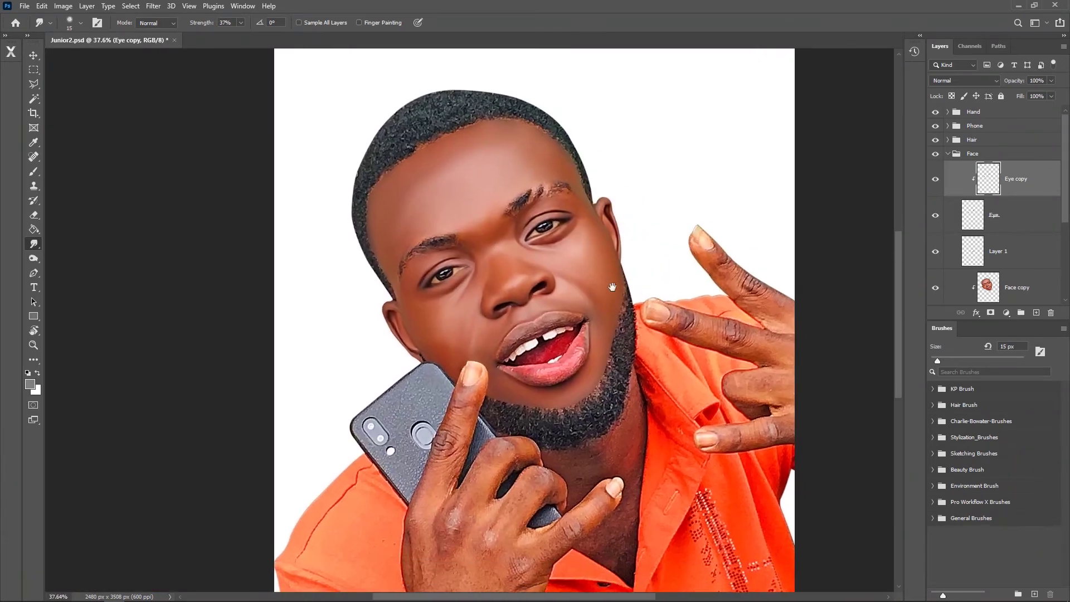
{"action": "scroll", "coordinate": [668, 270], "scroll_direction": "down", "scroll_amount": 2}
{"action": "left_click", "coordinate": [641, 265], "text": "ctrl"}
{"action": "scroll", "coordinate": [543, 357], "scroll_direction": "up", "scroll_amount": 4}
{"action": "scroll", "coordinate": [498, 318], "scroll_direction": "up", "scroll_amount": 2}
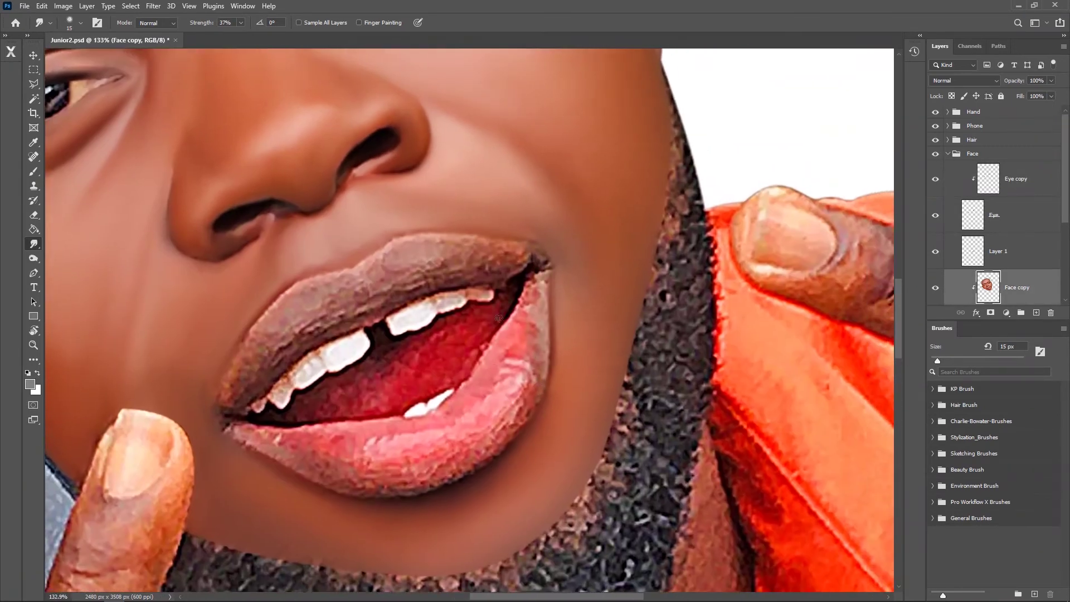
{"action": "key", "text": "bracketright"}
{"action": "scroll", "coordinate": [519, 329], "scroll_direction": "up", "scroll_amount": 1}
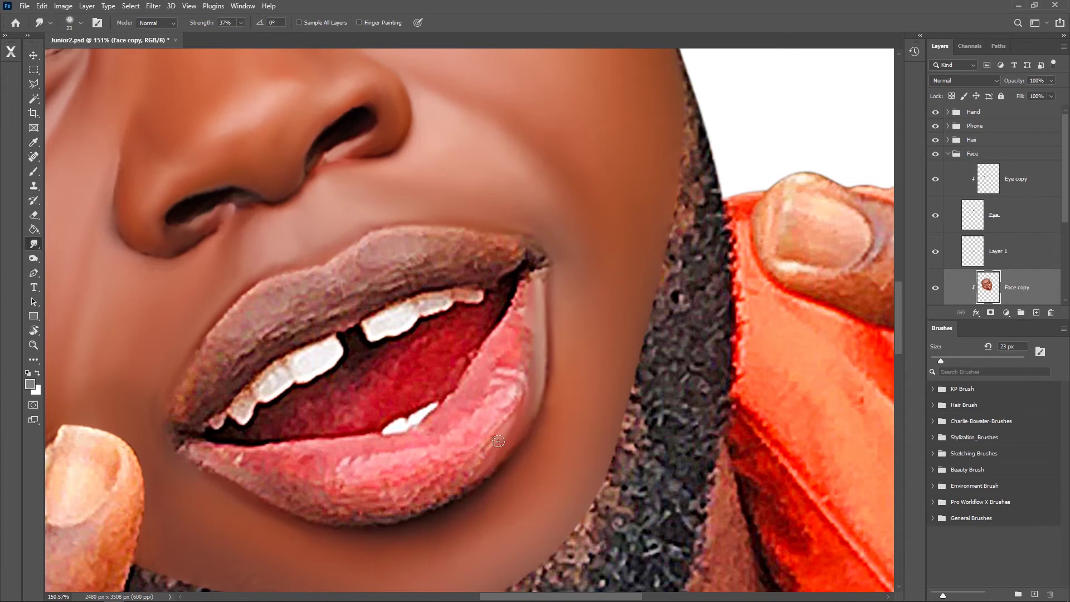
{"action": "left_click_drag", "start_coordinate": [505, 437], "coordinate": [509, 406]}
{"action": "mouse_move", "coordinate": [524, 311]}
{"action": "left_mouse_down"}
{"action": "mouse_move", "coordinate": [489, 433]}
{"action": "mouse_move", "coordinate": [502, 331]}
{"action": "left_mouse_up"}
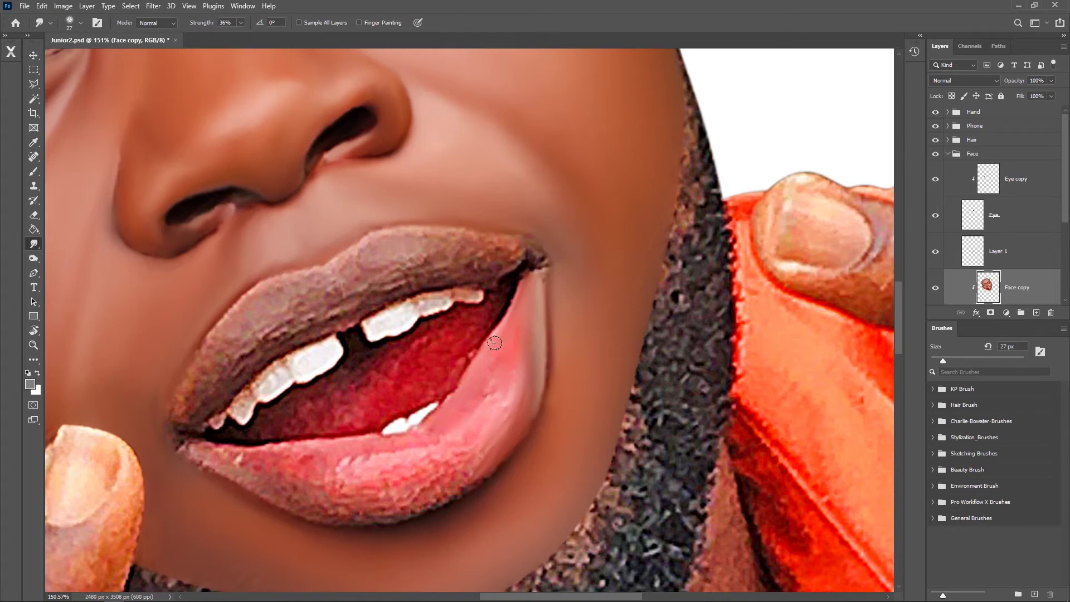
{"action": "left_click_drag", "start_coordinate": [474, 411], "coordinate": [521, 357]}
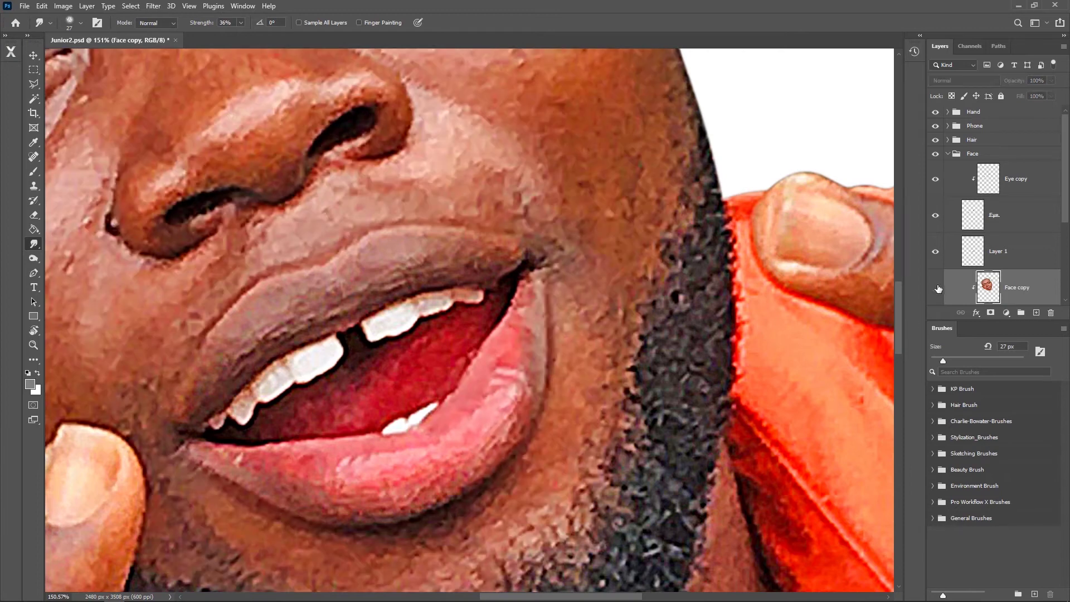
{"action": "left_click_drag", "start_coordinate": [504, 442], "coordinate": [470, 477]}
- Rotate the view and soften the inner and outer lip edges and textured pink lip patch
{"action": "key", "text": "r"}
{"action": "left_click_drag", "start_coordinate": [625, 305], "coordinate": [580, 210]}
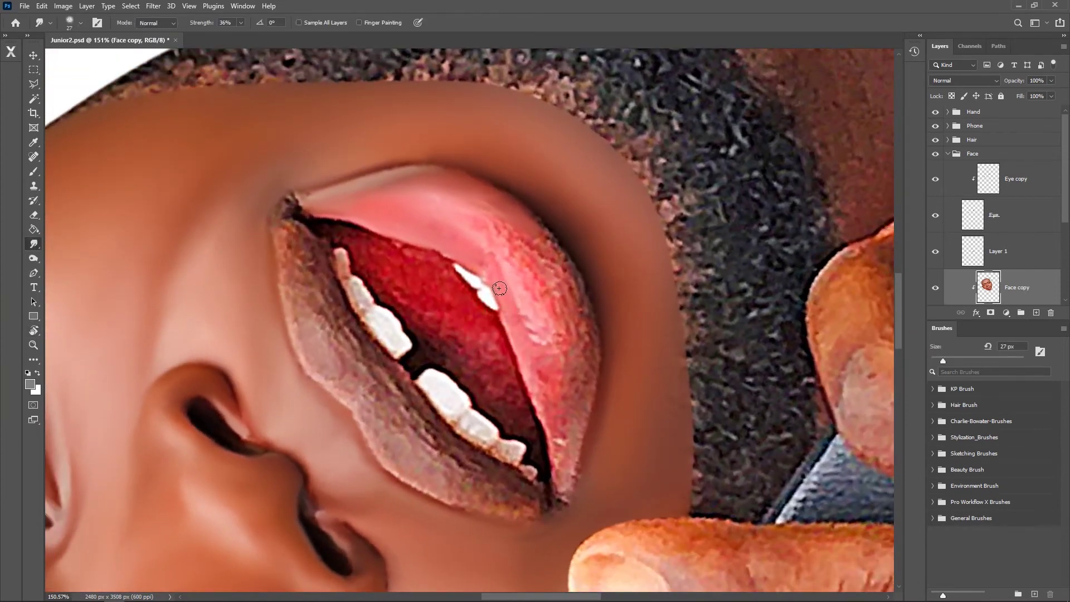
{"action": "mouse_move", "coordinate": [517, 335]}
{"action": "left_mouse_down"}
{"action": "mouse_move", "coordinate": [561, 482]}
{"action": "mouse_move", "coordinate": [552, 393]}
{"action": "mouse_move", "coordinate": [533, 368]}
{"action": "left_mouse_up"}
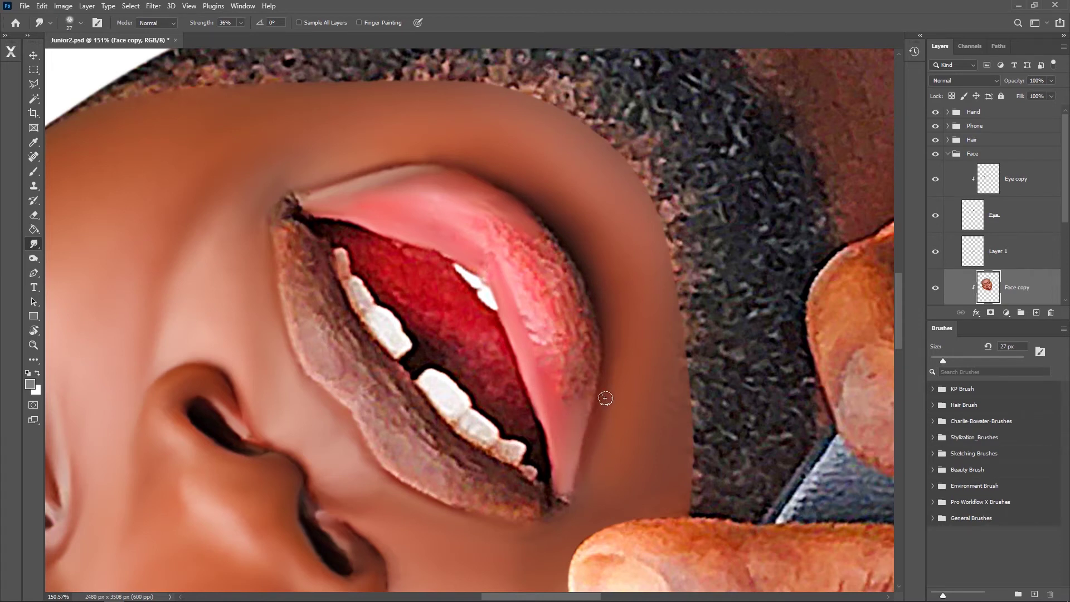
{"action": "mouse_move", "coordinate": [555, 387]}
{"action": "left_mouse_down"}
{"action": "mouse_move", "coordinate": [591, 354]}
{"action": "mouse_move", "coordinate": [528, 281]}
{"action": "mouse_move", "coordinate": [536, 340]}
{"action": "mouse_move", "coordinate": [515, 411]}
{"action": "mouse_move", "coordinate": [524, 357]}
{"action": "mouse_move", "coordinate": [513, 393]}
{"action": "mouse_move", "coordinate": [476, 370]}
{"action": "left_mouse_up"}
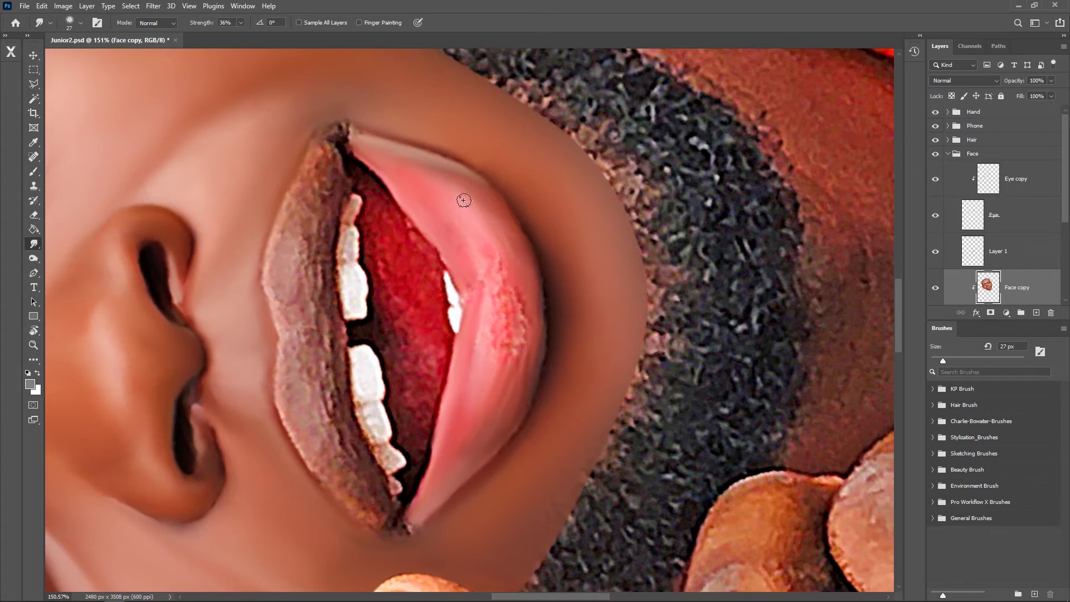
{"action": "left_click_drag", "start_coordinate": [480, 270], "coordinate": [502, 261]}
{"action": "key", "text": "ctrl+z"}
{"action": "key", "text": "bracketleft"}
{"action": "key", "text": "bracketleft"}
{"action": "key", "text": "bracketright"}
{"action": "key", "text": "bracketright"}
{"action": "mouse_move", "coordinate": [522, 311]}
{"action": "left_mouse_down"}
{"action": "mouse_move", "coordinate": [494, 370]}
{"action": "mouse_move", "coordinate": [505, 269]}
{"action": "left_mouse_up"}
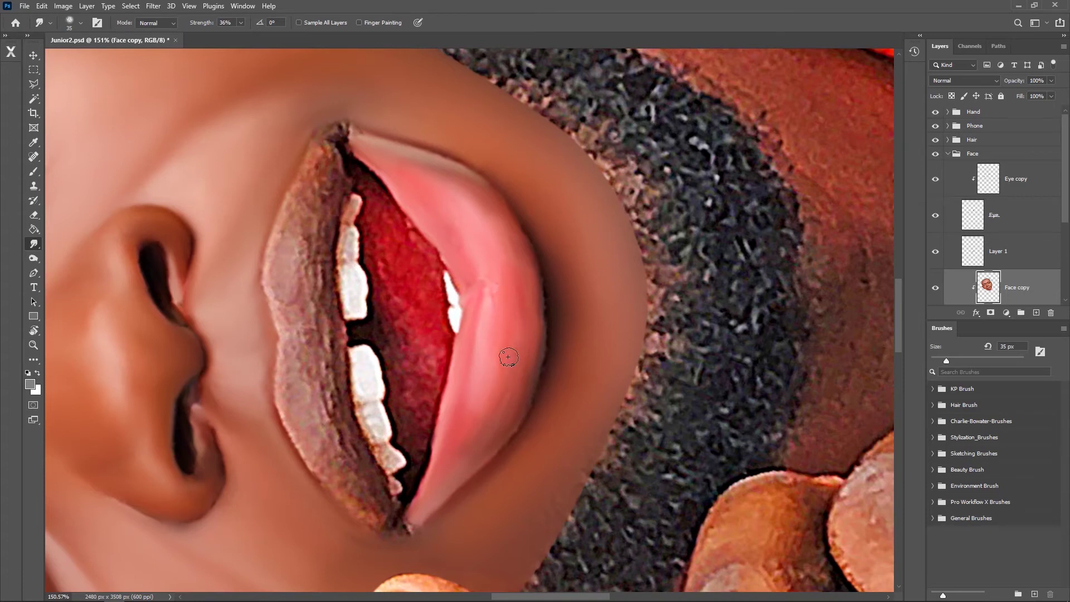
- With a smaller brush, smear the lower-lip edge, mouth-corner shadow and inner lip edge smooth
{"action": "key", "text": "bracketleft"}
{"action": "key", "text": "bracketleft"}
{"action": "key", "text": "bracketleft"}
{"action": "key", "text": "bracketright"}
{"action": "key", "text": "bracketright"}
{"action": "key", "text": "bracketleft"}
{"action": "key", "text": "bracketleft"}
{"action": "key", "text": "bracketright"}
{"action": "key", "text": "bracketright"}
{"action": "key", "text": "bracketright"}
{"action": "key", "text": "bracketleft"}
{"action": "left_click_drag", "start_coordinate": [309, 451], "coordinate": [339, 495]}
{"action": "left_click_drag", "start_coordinate": [387, 528], "coordinate": [371, 458]}
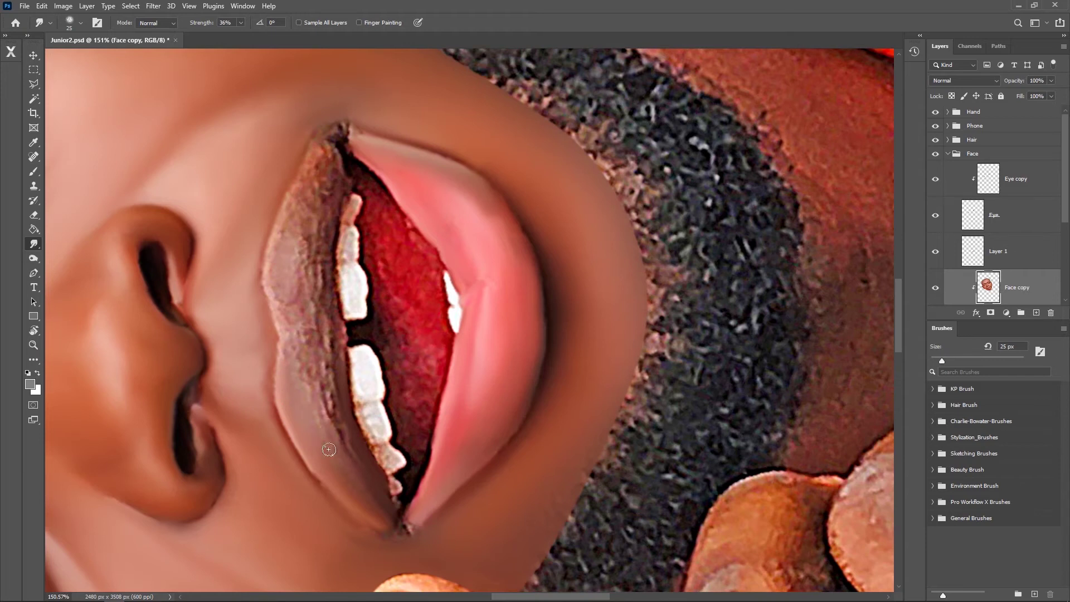
{"action": "left_click_drag", "start_coordinate": [349, 446], "coordinate": [336, 380]}
{"action": "key", "text": "bracketright"}
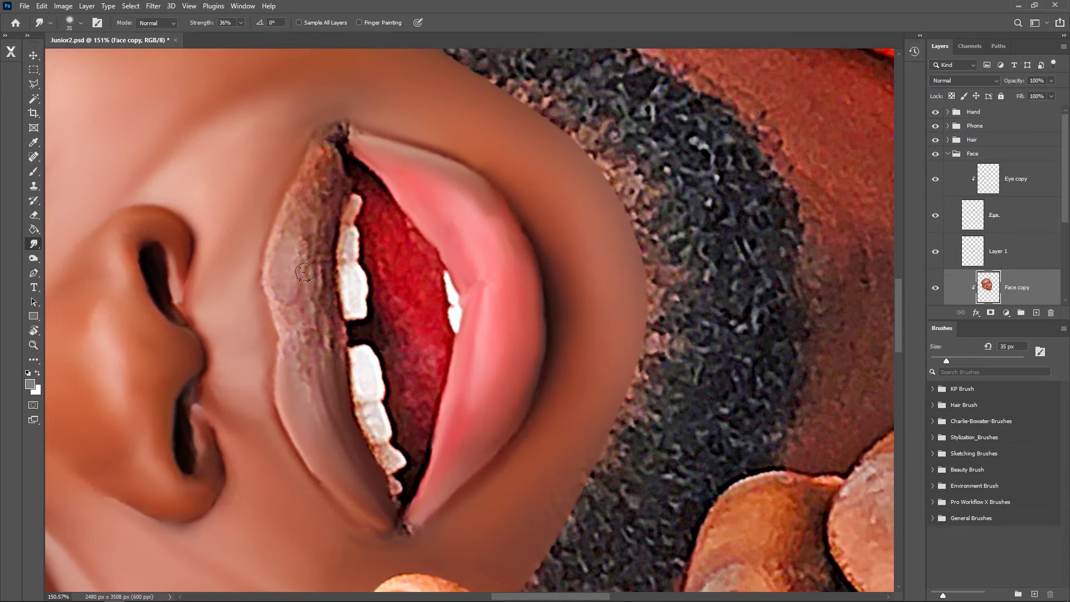
- Rotate the view upright and smooth the upper lip's rough texture and edge notch
{"action": "key", "text": "r"}
{"action": "left_click_drag", "start_coordinate": [277, 217], "coordinate": [505, 142]}
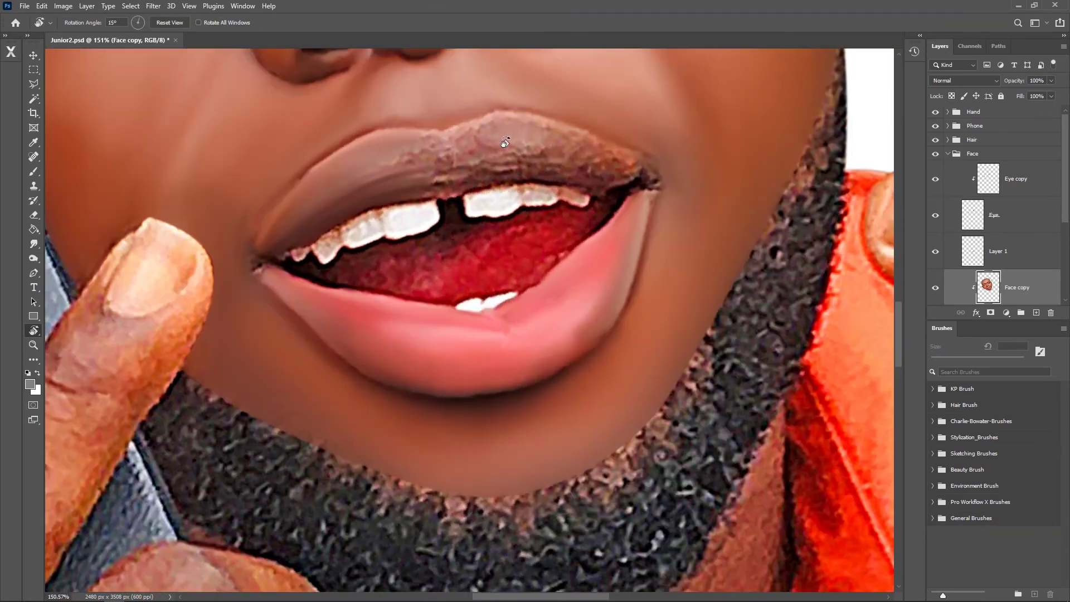
{"action": "left_click_drag", "start_coordinate": [548, 230], "coordinate": [530, 245]}
{"action": "key", "text": "b"}
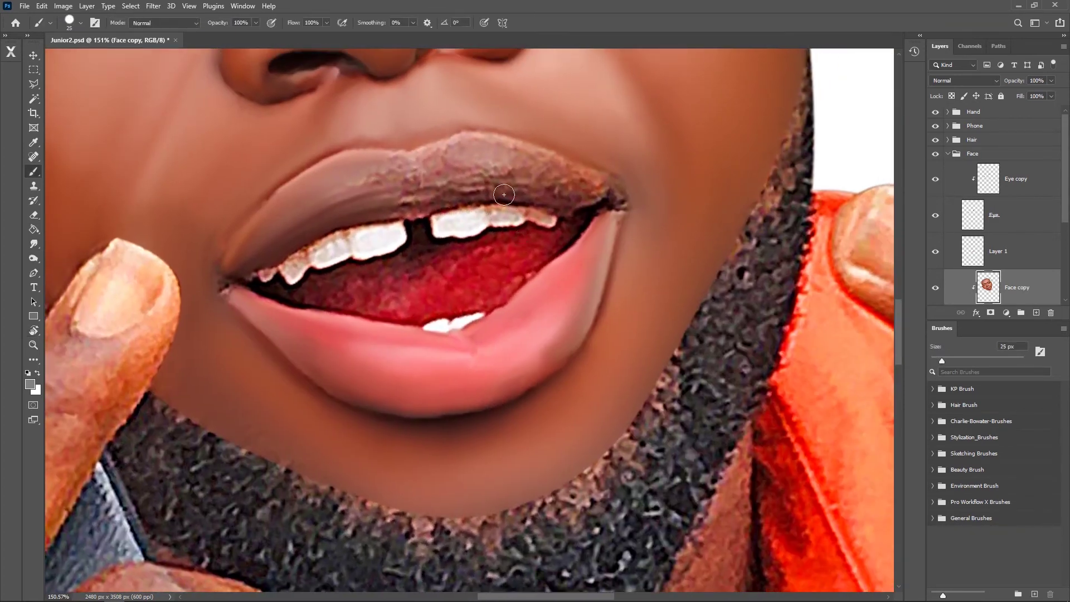
{"action": "left_click", "coordinate": [34, 243]}
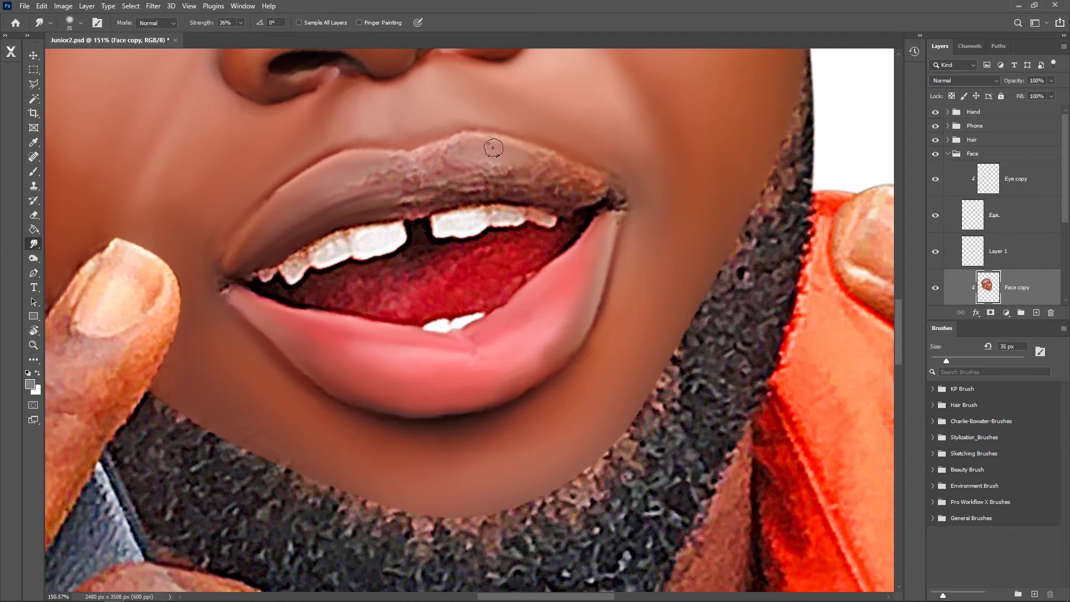
{"action": "mouse_move", "coordinate": [589, 183]}
{"action": "left_mouse_down"}
{"action": "mouse_move", "coordinate": [480, 169]}
{"action": "mouse_move", "coordinate": [446, 152]}
{"action": "left_mouse_up"}
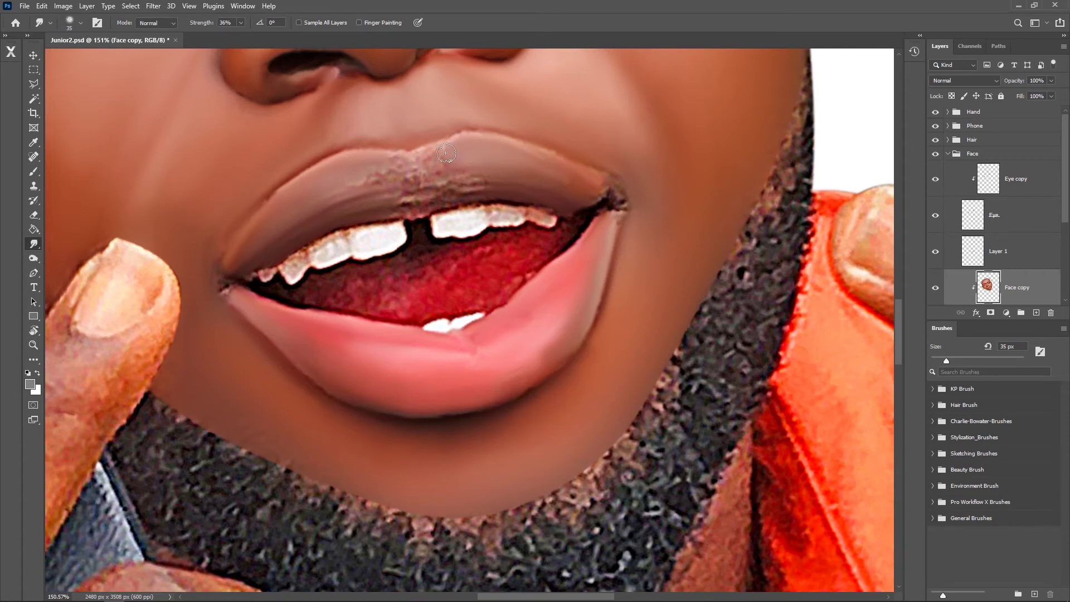
{"action": "left_click_drag", "start_coordinate": [599, 141], "coordinate": [490, 100]}
{"action": "mouse_move", "coordinate": [342, 253]}
{"action": "left_mouse_down"}
{"action": "mouse_move", "coordinate": [384, 234]}
{"action": "mouse_move", "coordinate": [413, 193]}
{"action": "mouse_move", "coordinate": [394, 208]}
{"action": "left_mouse_up"}
{"action": "mouse_move", "coordinate": [292, 239]}
{"action": "left_mouse_down"}
{"action": "mouse_move", "coordinate": [353, 210]}
{"action": "mouse_move", "coordinate": [367, 181]}
{"action": "left_mouse_up"}
{"action": "left_click_drag", "start_coordinate": [265, 277], "coordinate": [431, 154]}
- Soften the dark mouth-corner notch and blend pink lip colour into the red inner mouth
{"action": "key", "text": "bracketleft"}
{"action": "key", "text": "bracketleft"}
{"action": "key", "text": "bracketleft"}
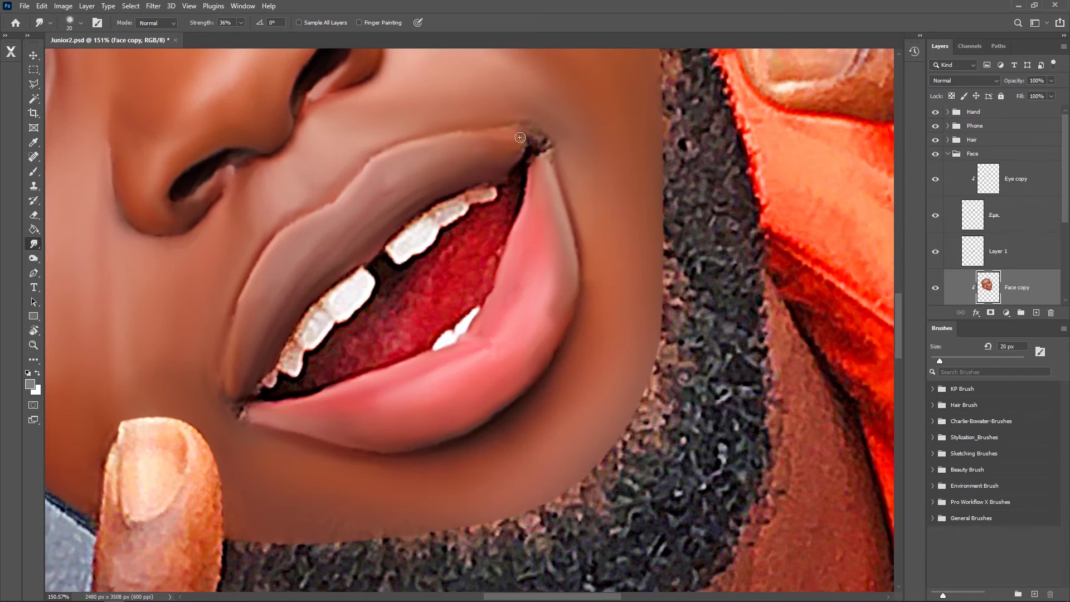
{"action": "left_click_drag", "start_coordinate": [538, 142], "coordinate": [522, 160]}
{"action": "left_click_drag", "start_coordinate": [536, 165], "coordinate": [533, 198]}
{"action": "key", "text": "bracketleft"}
{"action": "key", "text": "bracketleft"}
{"action": "key", "text": "bracketleft"}
{"action": "key", "text": "bracketright"}
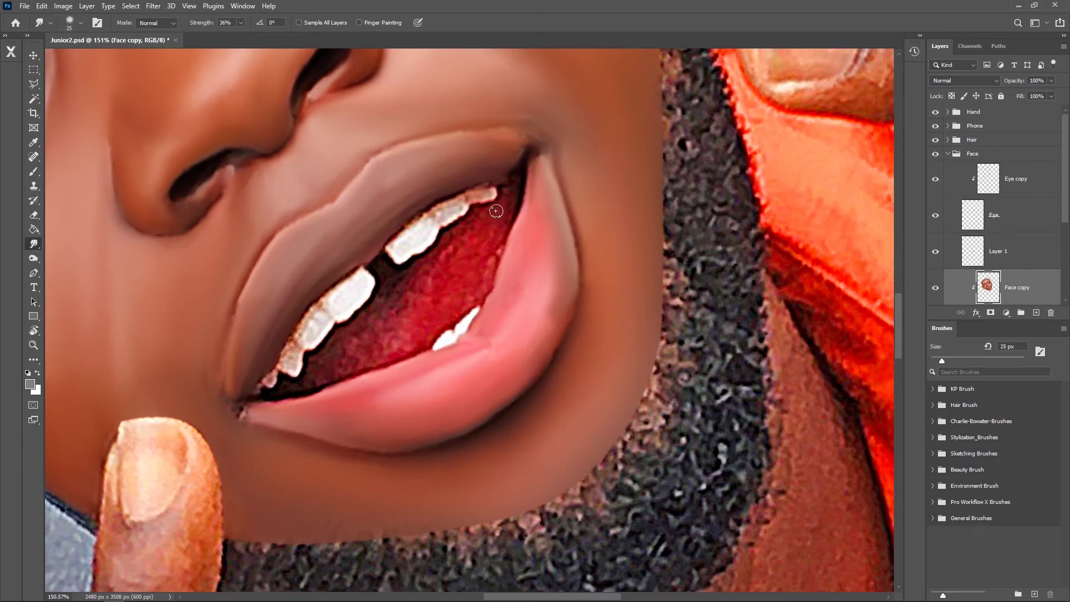
{"action": "left_click_drag", "start_coordinate": [499, 230], "coordinate": [481, 287]}
{"action": "mouse_move", "coordinate": [490, 241]}
{"action": "left_mouse_down"}
{"action": "mouse_move", "coordinate": [471, 207]}
{"action": "mouse_move", "coordinate": [421, 252]}
{"action": "mouse_move", "coordinate": [452, 316]}
{"action": "left_mouse_up"}
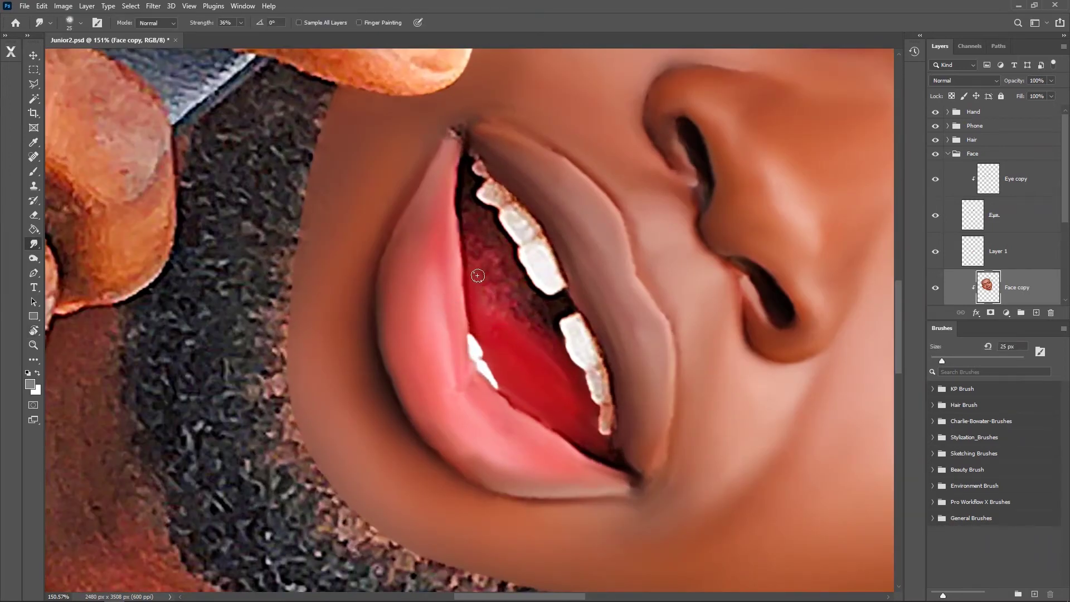
- Smooth the inner-mouth texture and upper-teeth edge, then rotate the view back upright
{"action": "key", "text": "bracketright"}
{"action": "mouse_move", "coordinate": [493, 254]}
{"action": "left_mouse_down"}
{"action": "mouse_move", "coordinate": [472, 220]}
{"action": "mouse_move", "coordinate": [490, 346]}
{"action": "mouse_move", "coordinate": [545, 330]}
{"action": "mouse_move", "coordinate": [554, 310]}
{"action": "mouse_move", "coordinate": [544, 296]}
{"action": "mouse_move", "coordinate": [547, 328]}
{"action": "mouse_move", "coordinate": [509, 277]}
{"action": "mouse_move", "coordinate": [528, 318]}
{"action": "mouse_move", "coordinate": [515, 257]}
{"action": "mouse_move", "coordinate": [535, 308]}
{"action": "mouse_move", "coordinate": [471, 196]}
{"action": "left_mouse_up"}
{"action": "key", "text": "bracketleft"}
{"action": "key", "text": "bracketleft"}
{"action": "key", "text": "bracketleft"}
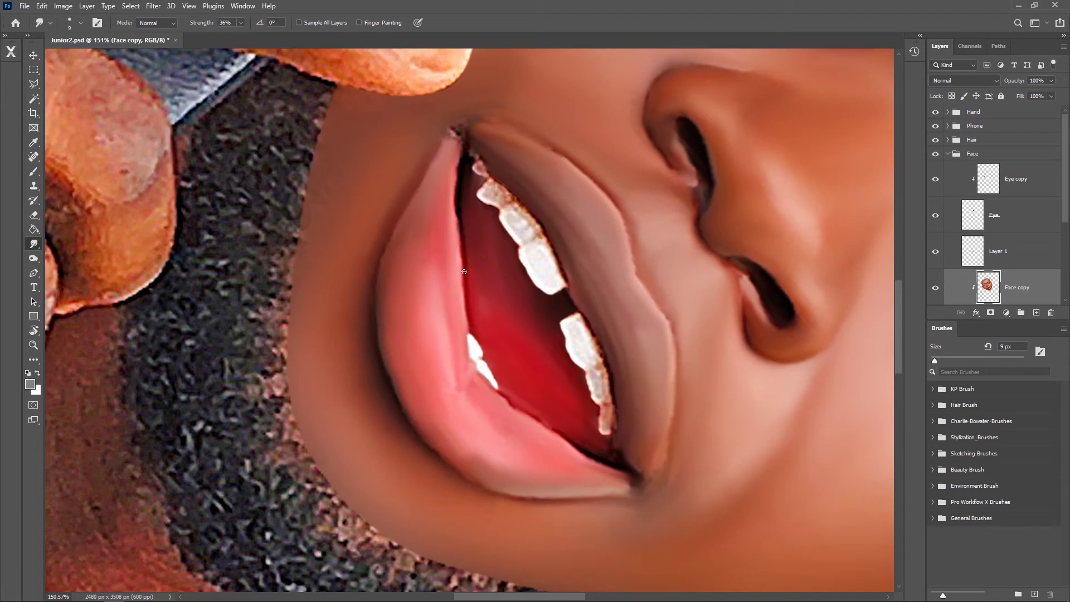
{"action": "key", "text": "bracketright"}
{"action": "key", "text": "bracketright"}
{"action": "key", "text": "bracketleft"}
{"action": "left_click_drag", "start_coordinate": [470, 195], "coordinate": [474, 194]}
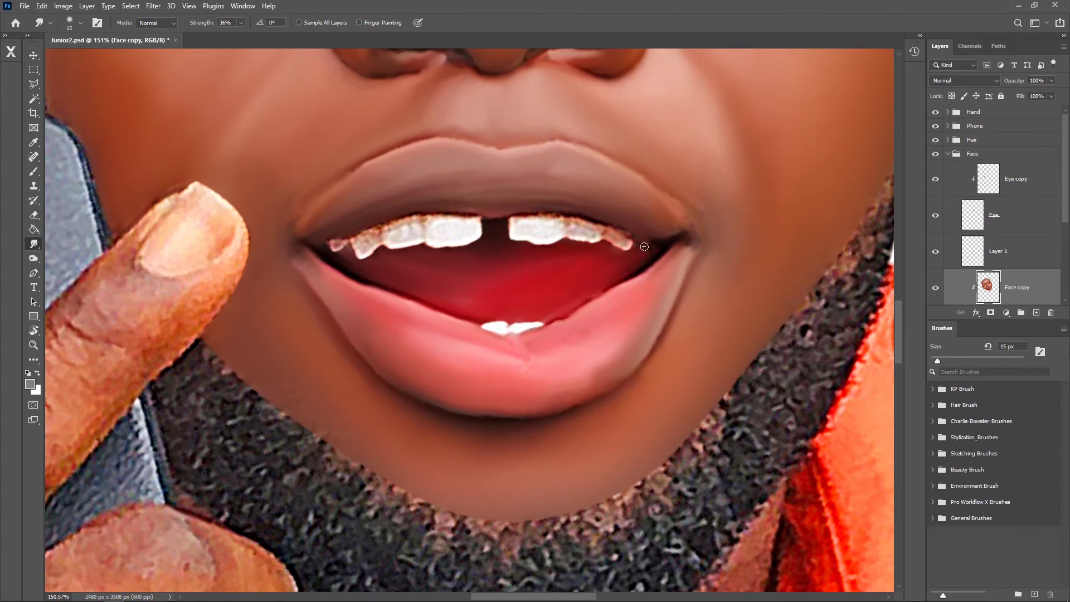
{"action": "left_click_drag", "start_coordinate": [648, 234], "coordinate": [570, 295]}
{"action": "key", "text": "bracketright"}
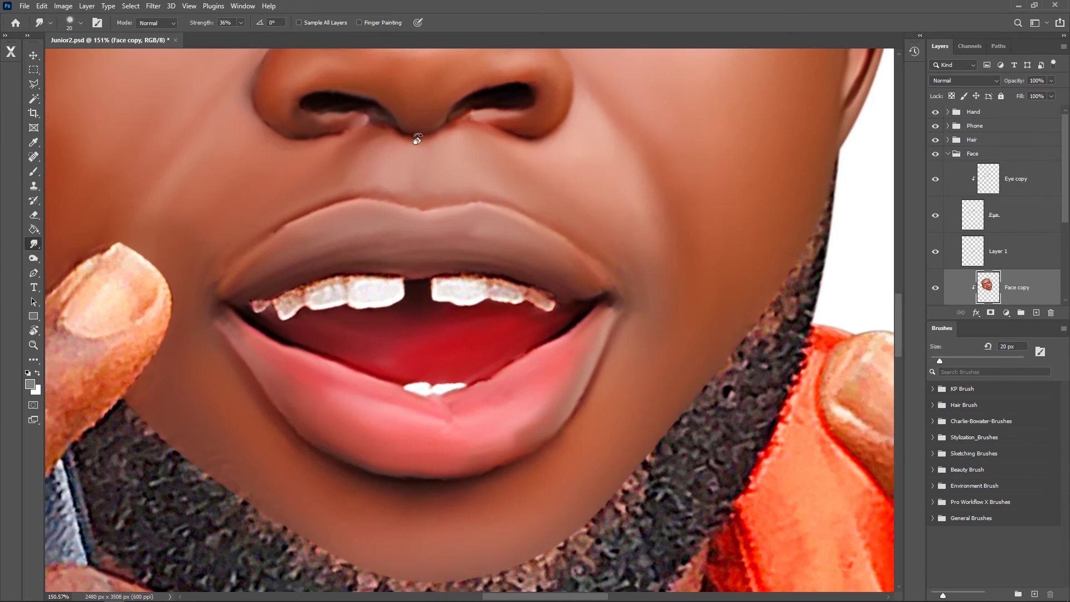
{"action": "left_click_drag", "start_coordinate": [417, 139], "coordinate": [583, 138]}
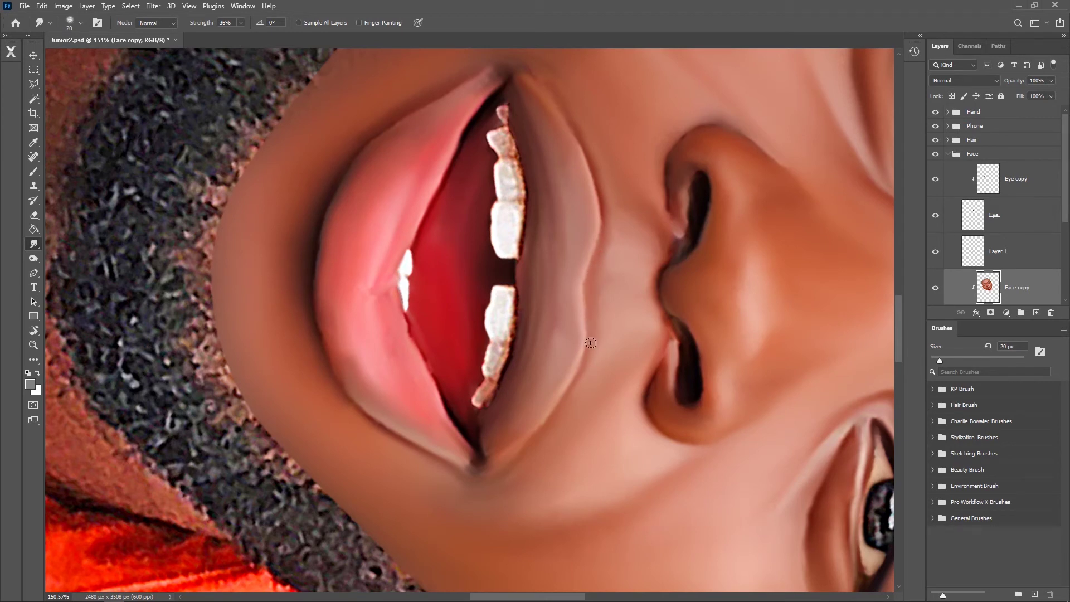
{"action": "key", "text": "r"}
{"action": "left_click_drag", "start_coordinate": [556, 168], "coordinate": [359, 147]}
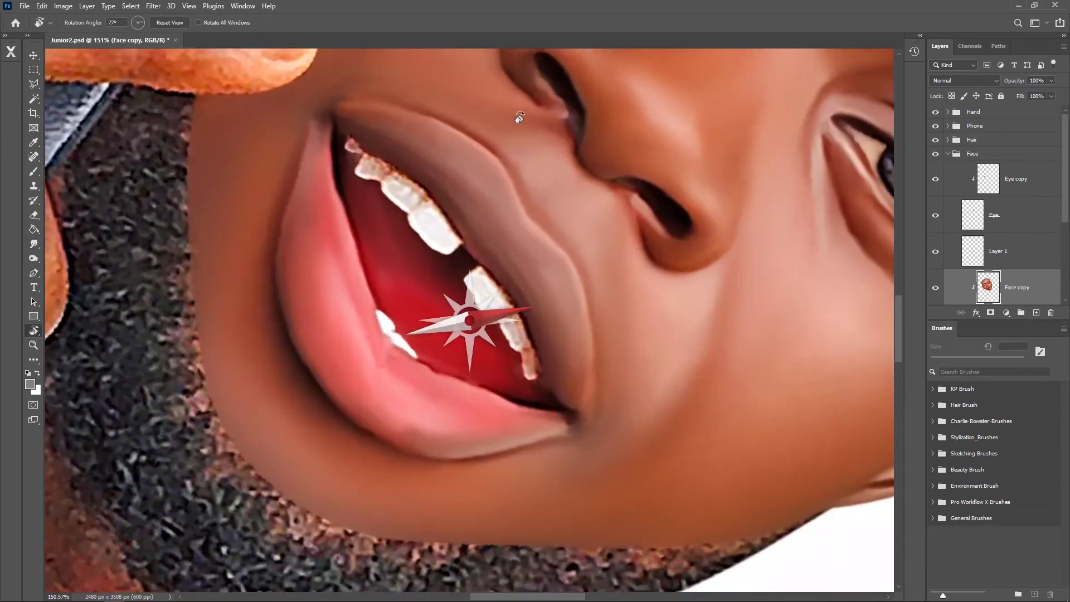
- Create a clipped copy of Layer 1 for the teeth
{"action": "left_click", "coordinate": [997, 257]}
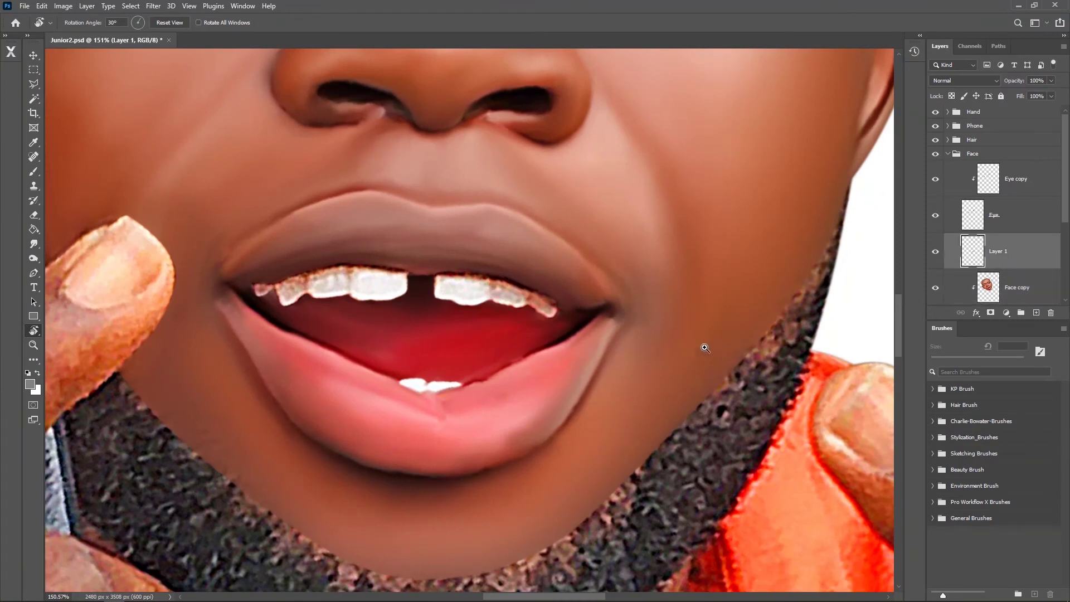
{"action": "scroll", "coordinate": [705, 348], "scroll_direction": "down", "scroll_amount": 5}
{"action": "key", "text": "ctrl+j"}
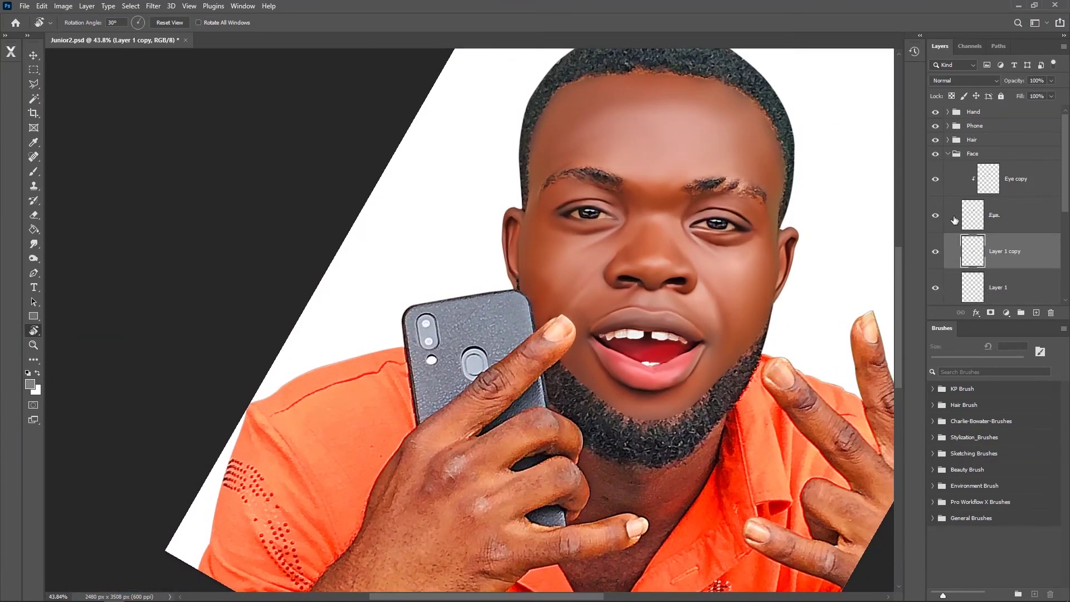
{"action": "key", "text": "ctrl+alt+g"}
{"action": "scroll", "coordinate": [523, 315], "scroll_direction": "up", "scroll_amount": 5}
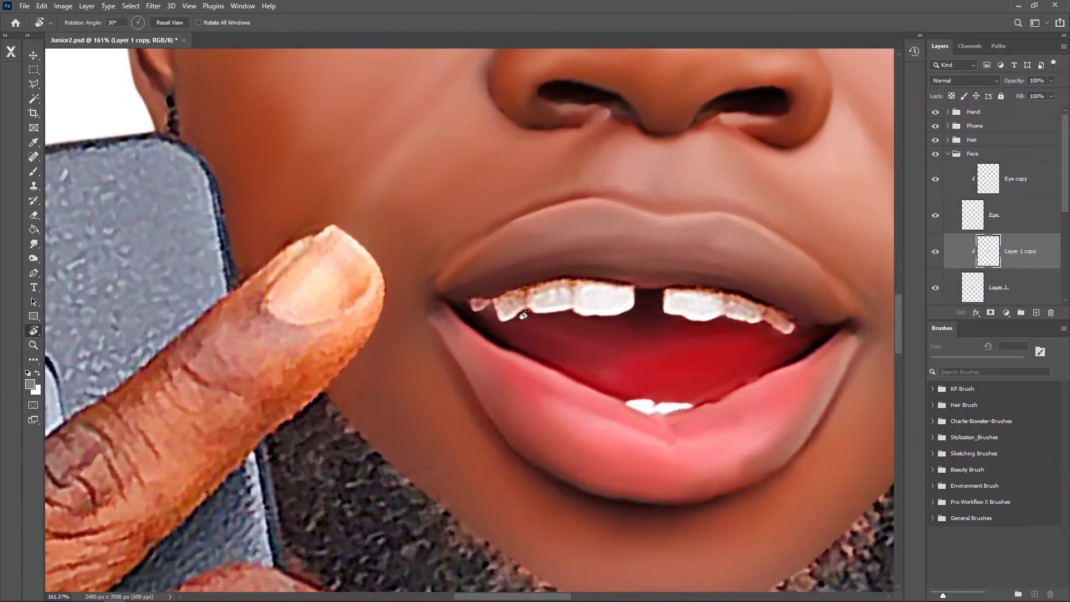
- Smudge the rough upper-left and upper-right teeth into clean shapes, then zoom out
{"action": "left_click", "coordinate": [34, 246]}
{"action": "mouse_move", "coordinate": [491, 294]}
{"action": "left_mouse_down"}
{"action": "mouse_move", "coordinate": [476, 303]}
{"action": "mouse_move", "coordinate": [510, 297]}
{"action": "mouse_move", "coordinate": [505, 323]}
{"action": "left_mouse_up"}
{"action": "key", "text": "bracketright"}
{"action": "mouse_move", "coordinate": [535, 287]}
{"action": "left_mouse_down"}
{"action": "mouse_move", "coordinate": [557, 294]}
{"action": "mouse_move", "coordinate": [513, 311]}
{"action": "mouse_move", "coordinate": [490, 300]}
{"action": "mouse_move", "coordinate": [538, 288]}
{"action": "mouse_move", "coordinate": [559, 303]}
{"action": "mouse_move", "coordinate": [543, 292]}
{"action": "mouse_move", "coordinate": [580, 288]}
{"action": "mouse_move", "coordinate": [566, 301]}
{"action": "mouse_move", "coordinate": [556, 291]}
{"action": "mouse_move", "coordinate": [590, 299]}
{"action": "mouse_move", "coordinate": [611, 282]}
{"action": "mouse_move", "coordinate": [621, 312]}
{"action": "mouse_move", "coordinate": [628, 289]}
{"action": "mouse_move", "coordinate": [593, 302]}
{"action": "mouse_move", "coordinate": [584, 286]}
{"action": "left_mouse_up"}
{"action": "mouse_move", "coordinate": [663, 292]}
{"action": "left_mouse_down"}
{"action": "mouse_move", "coordinate": [688, 301]}
{"action": "mouse_move", "coordinate": [701, 286]}
{"action": "mouse_move", "coordinate": [689, 301]}
{"action": "mouse_move", "coordinate": [676, 295]}
{"action": "mouse_move", "coordinate": [749, 326]}
{"action": "mouse_move", "coordinate": [777, 321]}
{"action": "mouse_move", "coordinate": [785, 337]}
{"action": "mouse_move", "coordinate": [747, 299]}
{"action": "left_mouse_up"}
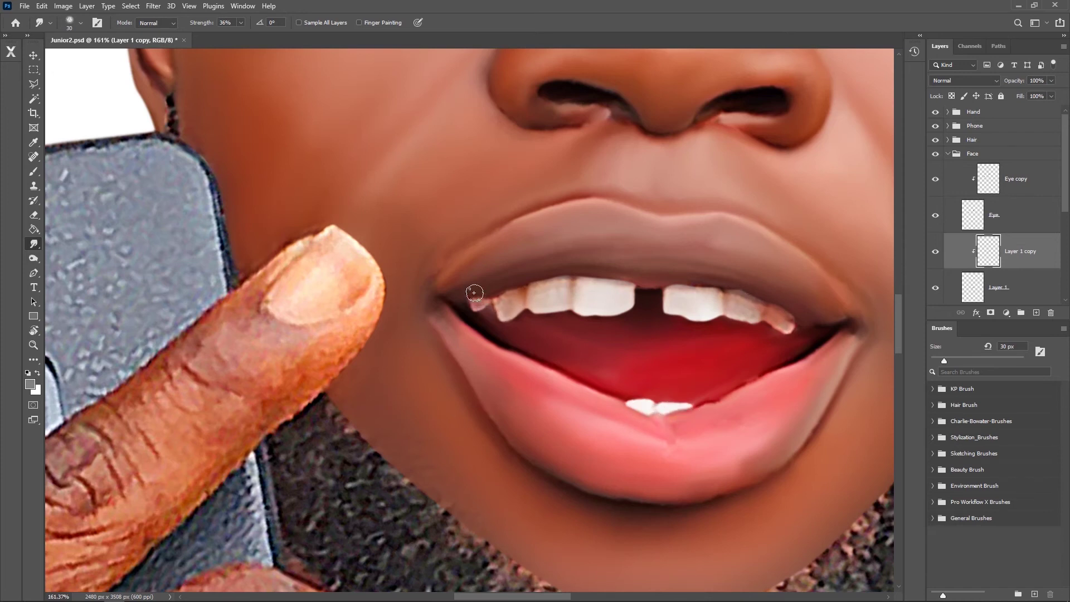
{"action": "scroll", "coordinate": [721, 319], "scroll_direction": "down", "scroll_amount": 10}
{"action": "left_click_drag", "start_coordinate": [613, 312], "coordinate": [569, 309]}
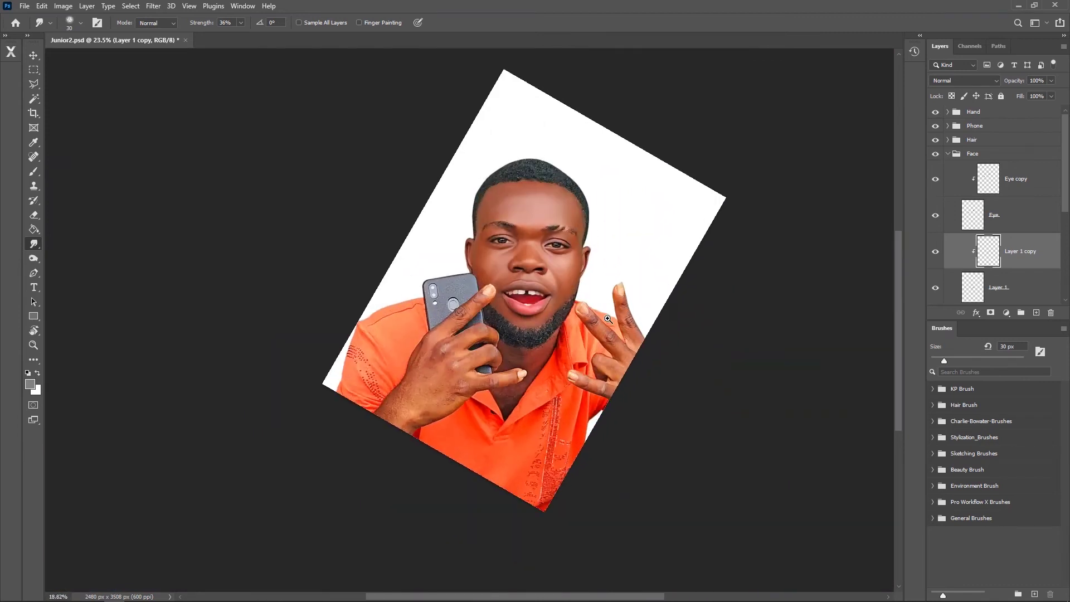
{"action": "scroll", "coordinate": [567, 305], "scroll_direction": "up", "scroll_amount": 5}
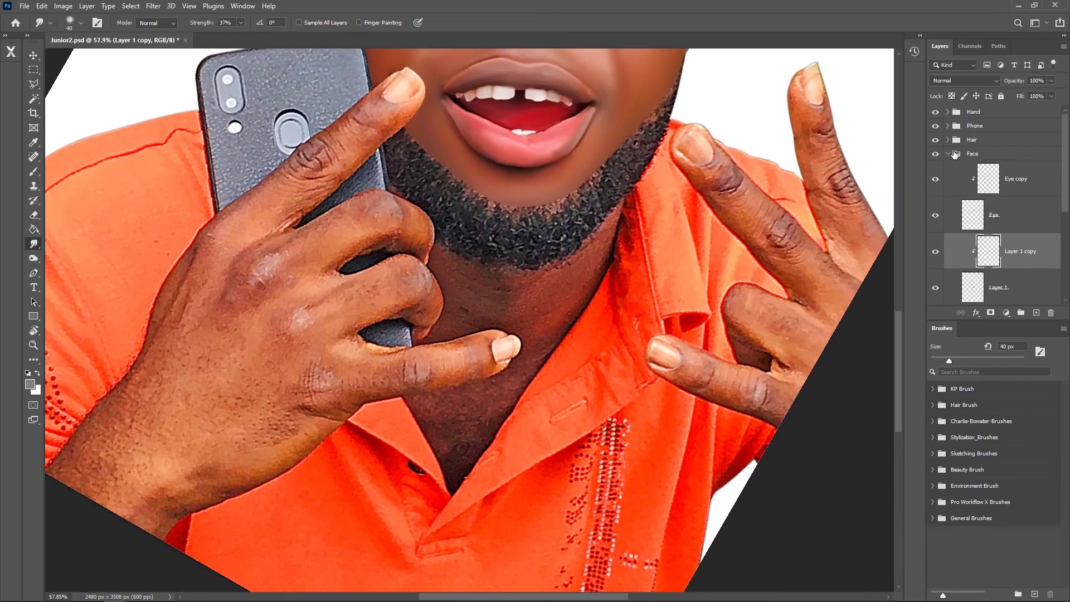
- Collapse the Face group and create a clipped copy of the Neck layer
{"action": "left_click", "coordinate": [947, 154]}
{"action": "left_click", "coordinate": [975, 184]}
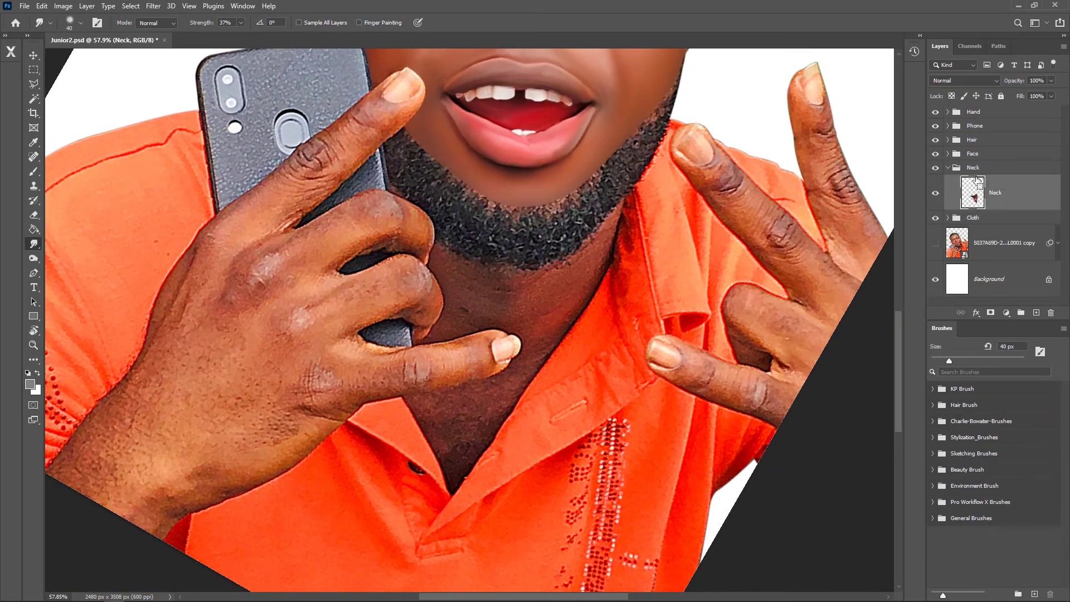
{"action": "key", "text": "ctrl+j"}
{"action": "key", "text": "ctrl+alt+g"}
- Smudge the neck skin below the beard with a 92 px brush, rotating the view as needed
{"action": "left_click_drag", "start_coordinate": [452, 408], "coordinate": [460, 408]}
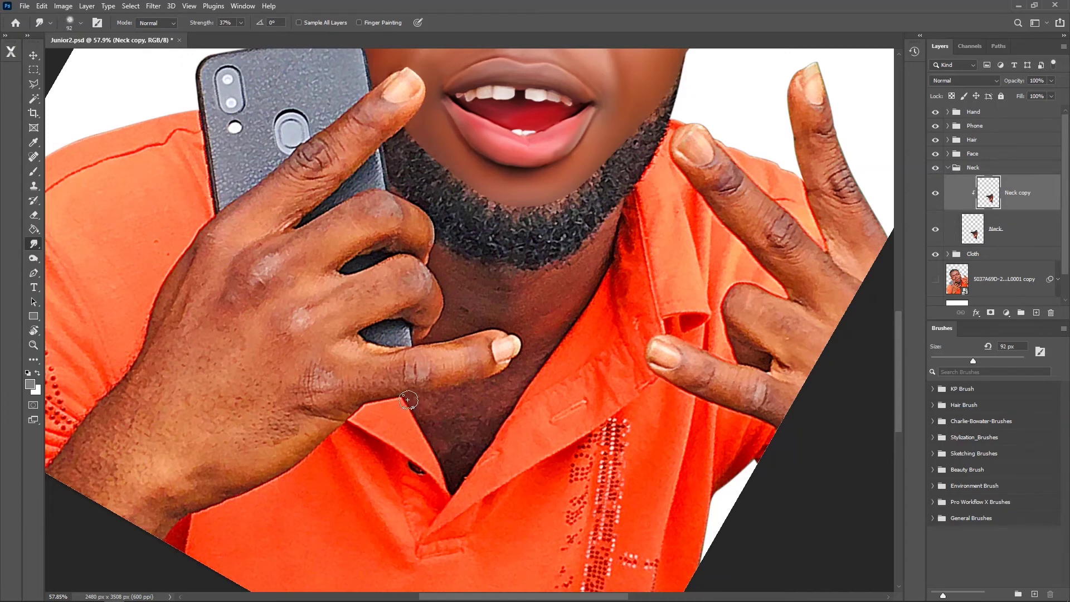
{"action": "left_click_drag", "start_coordinate": [445, 479], "coordinate": [484, 416]}
{"action": "scroll", "coordinate": [485, 416], "scroll_direction": "down", "scroll_amount": 2}
{"action": "key", "text": "r"}
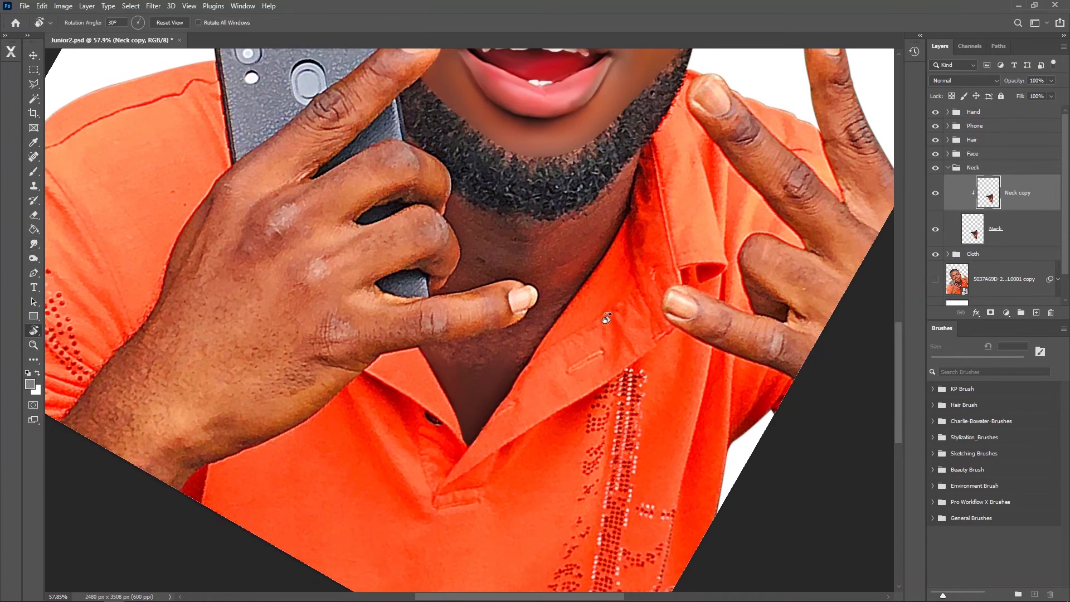
{"action": "left_click_drag", "start_coordinate": [485, 390], "coordinate": [545, 306]}
{"action": "key", "text": "r"}
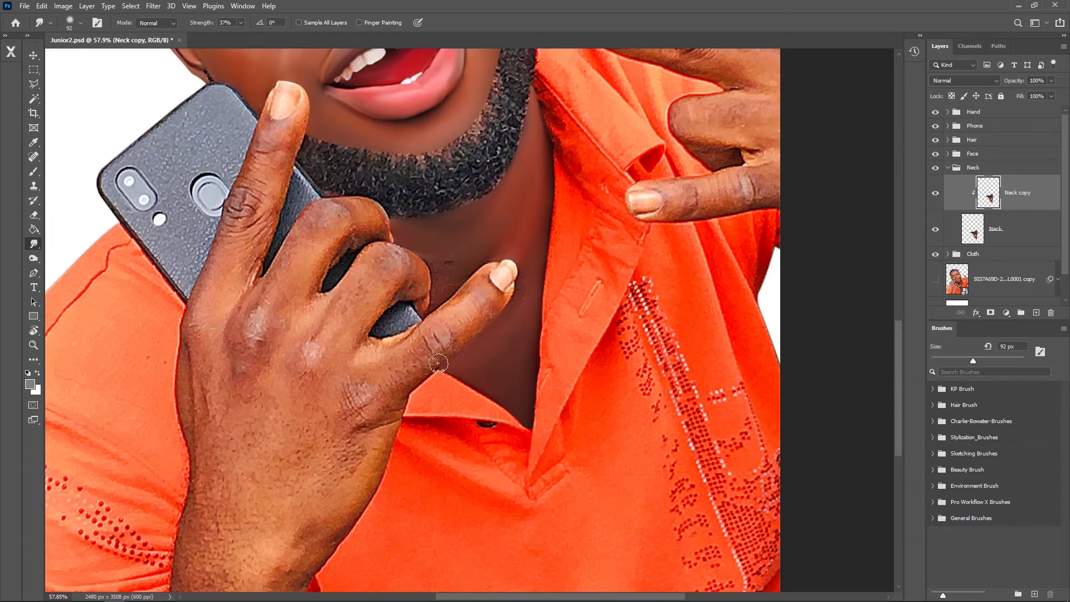
{"action": "left_click_drag", "start_coordinate": [490, 255], "coordinate": [426, 293]}
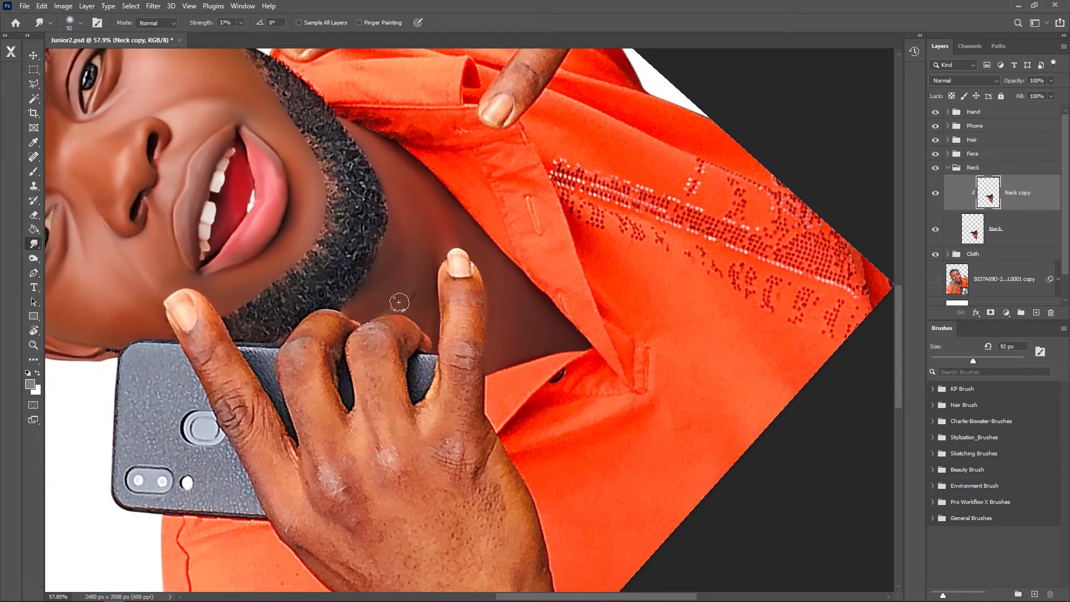
{"action": "left_click_drag", "start_coordinate": [436, 290], "coordinate": [435, 357]}
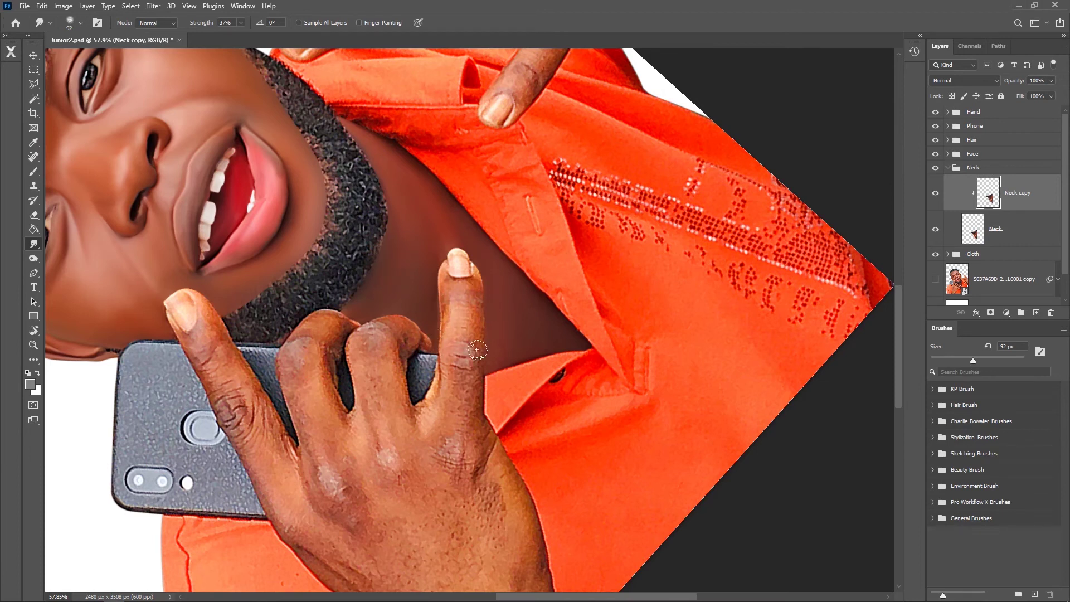
- Save the document, reset the view to upright and fit, and collapse the Neck group
{"action": "key", "text": "ctrl+s"}
{"action": "key", "text": "r"}
{"action": "key", "text": "Escape"}
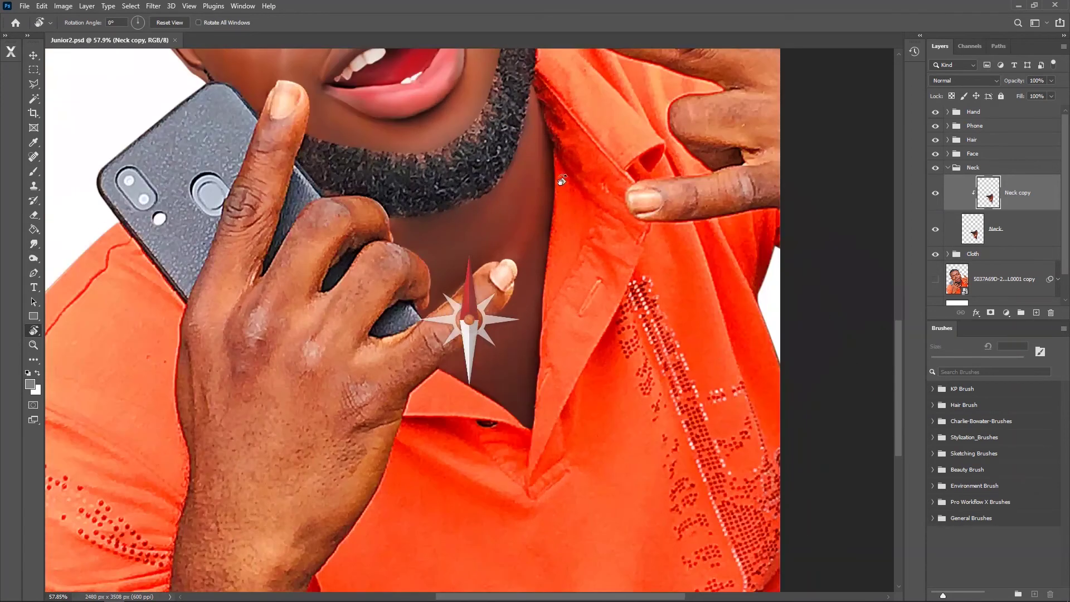
{"action": "key", "text": "ctrl+0"}
{"action": "scroll", "coordinate": [603, 315], "scroll_direction": "up", "scroll_amount": 2}
{"action": "scroll", "coordinate": [624, 251], "scroll_direction": "up", "scroll_amount": 3}
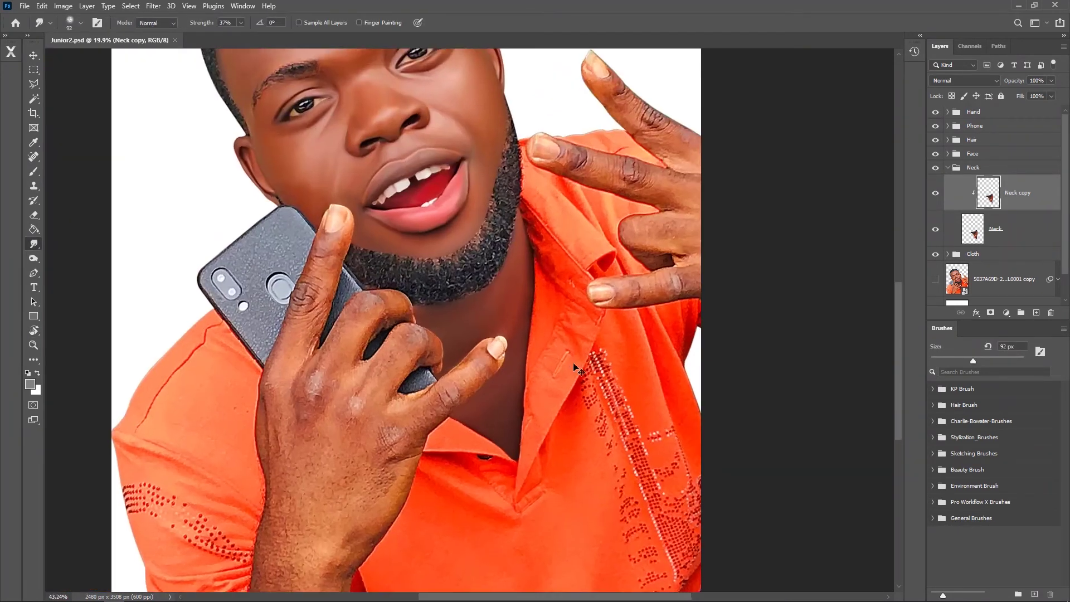
{"action": "left_click", "coordinate": [948, 168]}
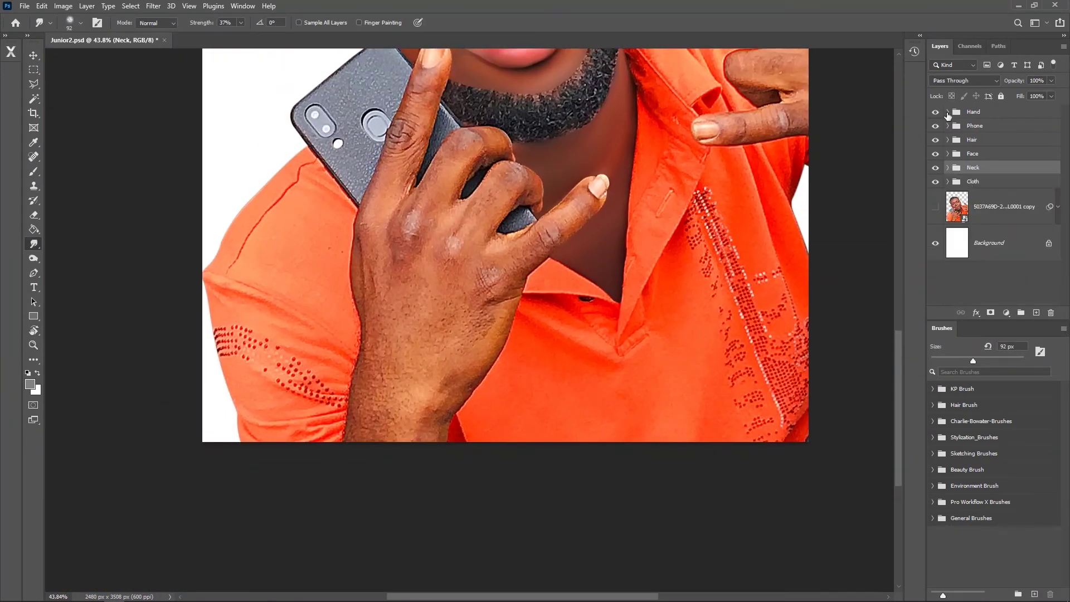
- Duplicate the Hand layer inside the Hand group and clip the copy to it
{"action": "left_click", "coordinate": [947, 112]}
{"action": "left_click", "coordinate": [984, 145]}
{"action": "key", "text": "ctrl+j"}
{"action": "key", "text": "ctrl+alt+g"}
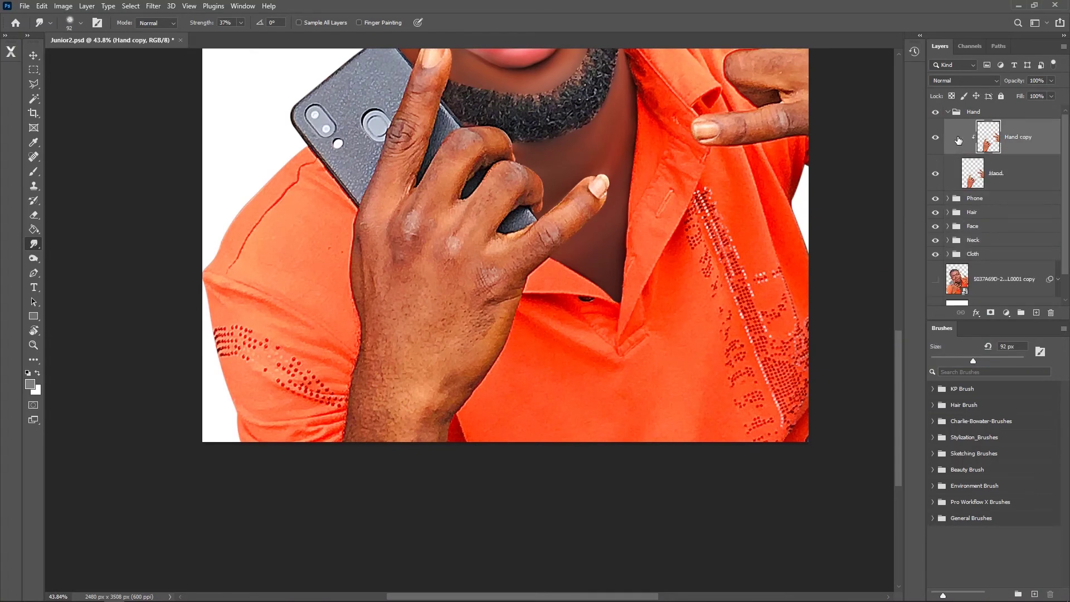
- Smudge the speckled wrist skin and the knuckle edge beside the phone smooth
{"action": "mouse_move", "coordinate": [354, 440]}
{"action": "left_mouse_down"}
{"action": "mouse_move", "coordinate": [371, 420]}
{"action": "mouse_move", "coordinate": [461, 394]}
{"action": "mouse_move", "coordinate": [457, 374]}
{"action": "mouse_move", "coordinate": [357, 418]}
{"action": "left_mouse_up"}
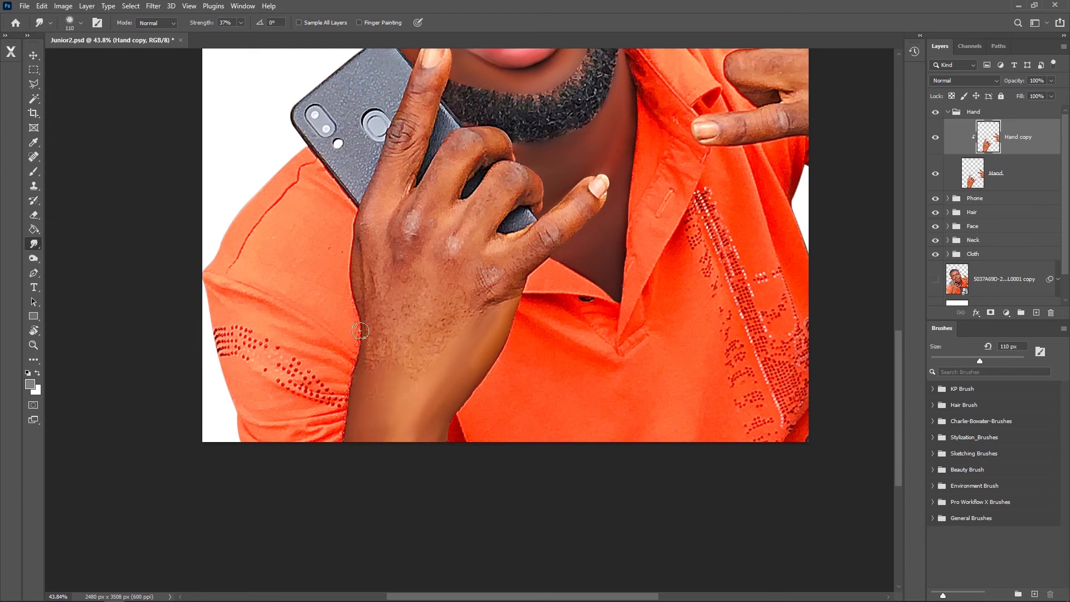
{"action": "mouse_move", "coordinate": [375, 355]}
{"action": "left_mouse_down"}
{"action": "mouse_move", "coordinate": [418, 381]}
{"action": "mouse_move", "coordinate": [471, 332]}
{"action": "mouse_move", "coordinate": [399, 377]}
{"action": "mouse_move", "coordinate": [408, 296]}
{"action": "mouse_move", "coordinate": [449, 293]}
{"action": "mouse_move", "coordinate": [438, 293]}
{"action": "mouse_move", "coordinate": [442, 261]}
{"action": "mouse_move", "coordinate": [490, 224]}
{"action": "mouse_move", "coordinate": [461, 290]}
{"action": "mouse_move", "coordinate": [505, 301]}
{"action": "mouse_move", "coordinate": [487, 318]}
{"action": "mouse_move", "coordinate": [521, 294]}
{"action": "mouse_move", "coordinate": [474, 292]}
{"action": "mouse_move", "coordinate": [484, 267]}
{"action": "mouse_move", "coordinate": [481, 293]}
{"action": "mouse_move", "coordinate": [574, 220]}
{"action": "mouse_move", "coordinate": [536, 237]}
{"action": "mouse_move", "coordinate": [549, 246]}
{"action": "mouse_move", "coordinate": [606, 198]}
{"action": "left_mouse_up"}
{"action": "key", "text": "bracketleft"}
{"action": "key", "text": "bracketleft"}
{"action": "key", "text": "bracketleft"}
{"action": "key", "text": "bracketleft"}
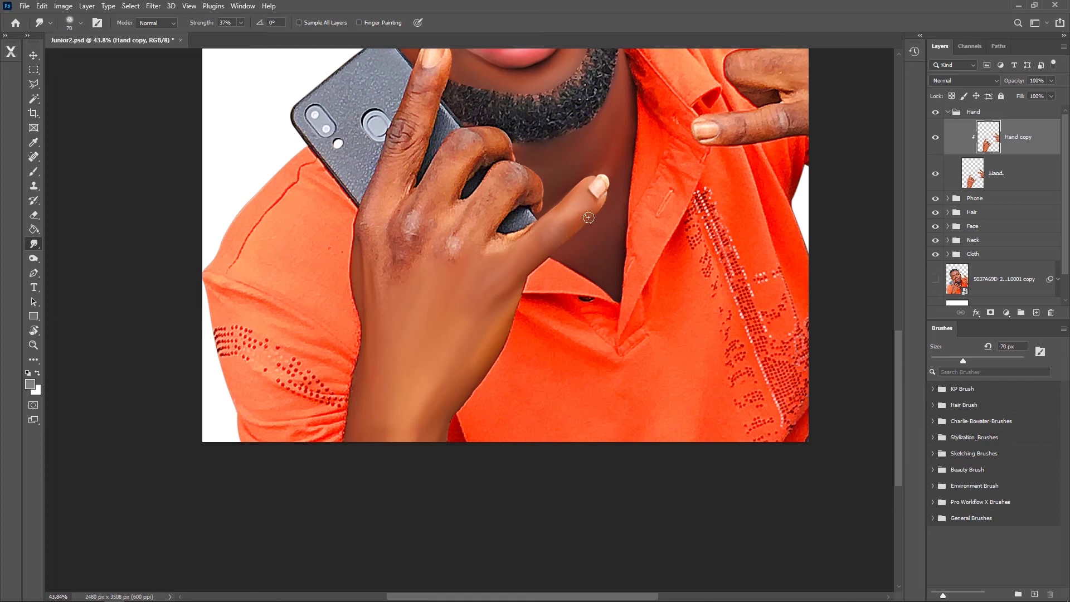
{"action": "key", "text": "bracketleft"}
{"action": "key", "text": "bracketleft"}
{"action": "key", "text": "bracketright"}
{"action": "key", "text": "bracketright"}
{"action": "key", "text": "bracketright"}
{"action": "left_click_drag", "start_coordinate": [499, 227], "coordinate": [536, 211]}
- Soften the dark patch and left edge on the back of the hand with a 70 px brush
{"action": "key", "text": "bracketleft"}
{"action": "key", "text": "bracketleft"}
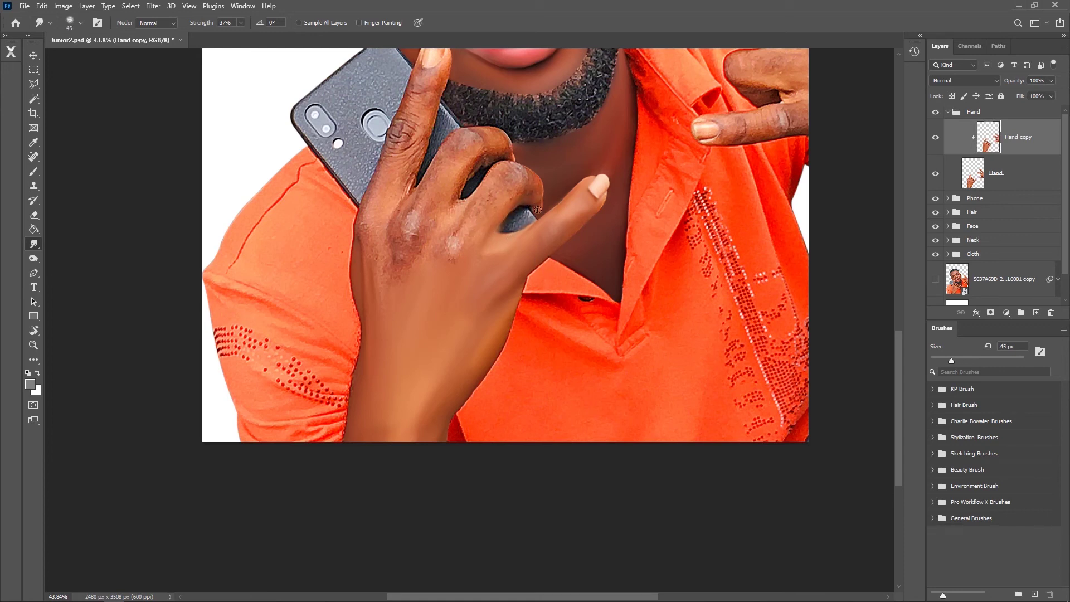
{"action": "left_click", "coordinate": [936, 112]}
{"action": "key", "text": "bracketright"}
{"action": "key", "text": "bracketright"}
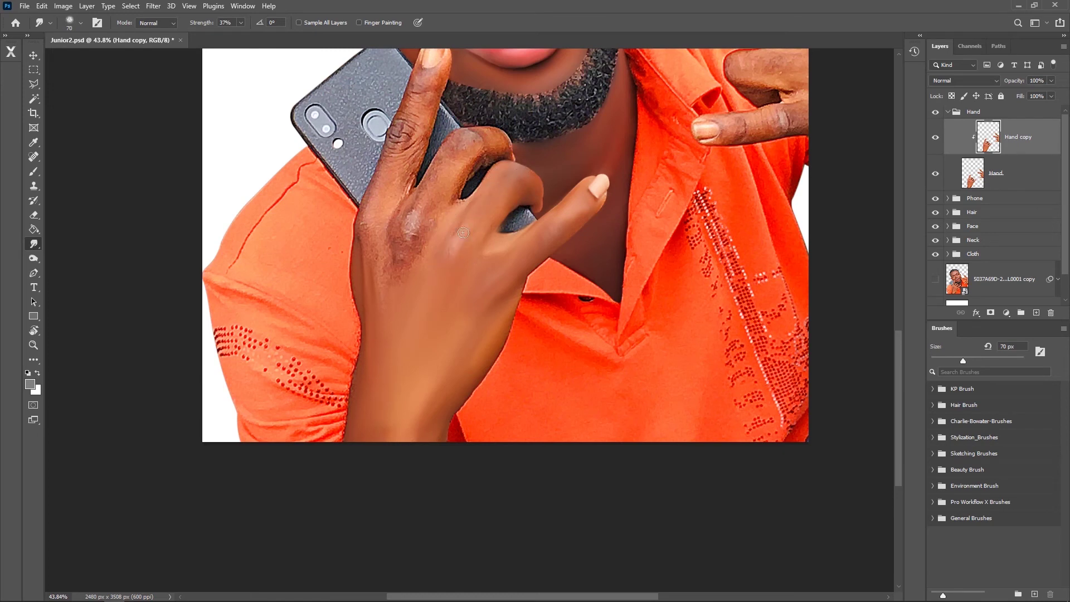
{"action": "left_click_drag", "start_coordinate": [421, 248], "coordinate": [388, 265]}
{"action": "left_click_drag", "start_coordinate": [362, 251], "coordinate": [370, 243]}
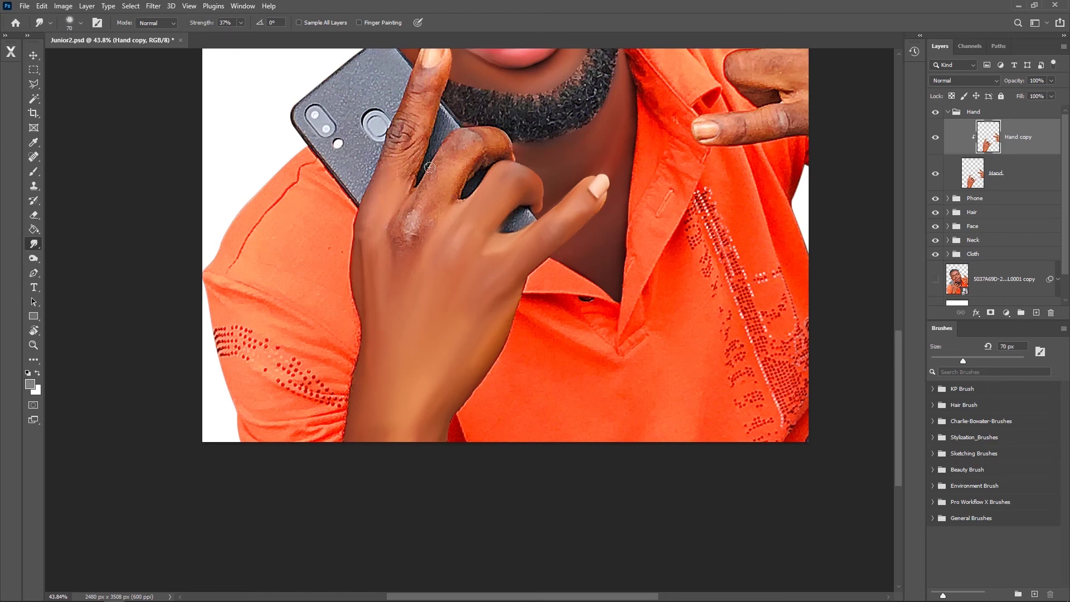
- Smudge between the gripping fingers, the index knuckle wrinkles, and the light and dark knuckle patches
{"action": "scroll", "coordinate": [430, 167], "scroll_direction": "up", "scroll_amount": 3}
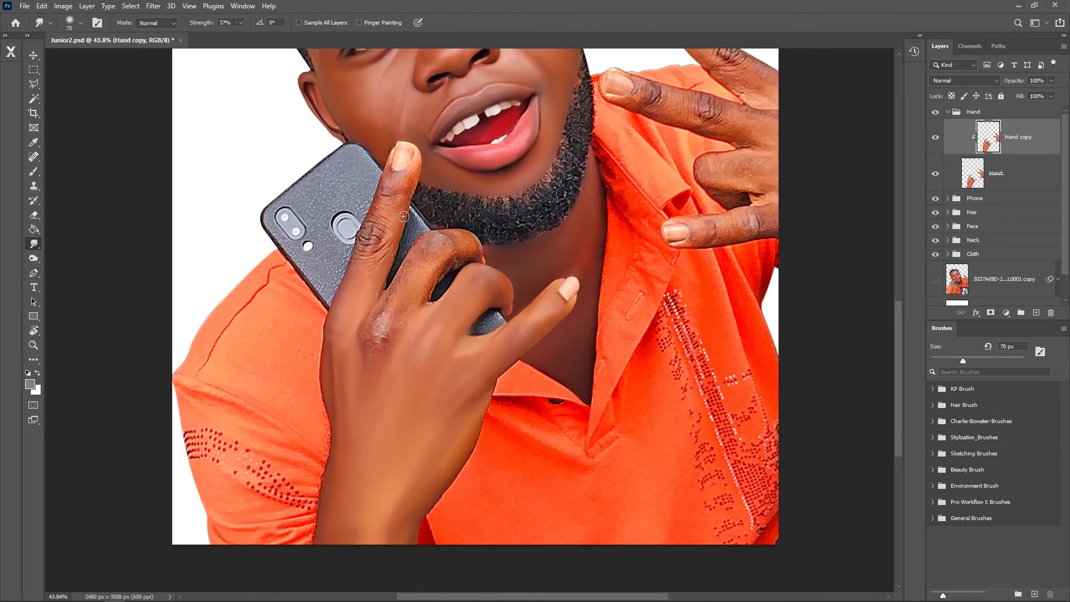
{"action": "left_click_drag", "start_coordinate": [389, 173], "coordinate": [386, 258]}
{"action": "left_click_drag", "start_coordinate": [360, 261], "coordinate": [380, 231]}
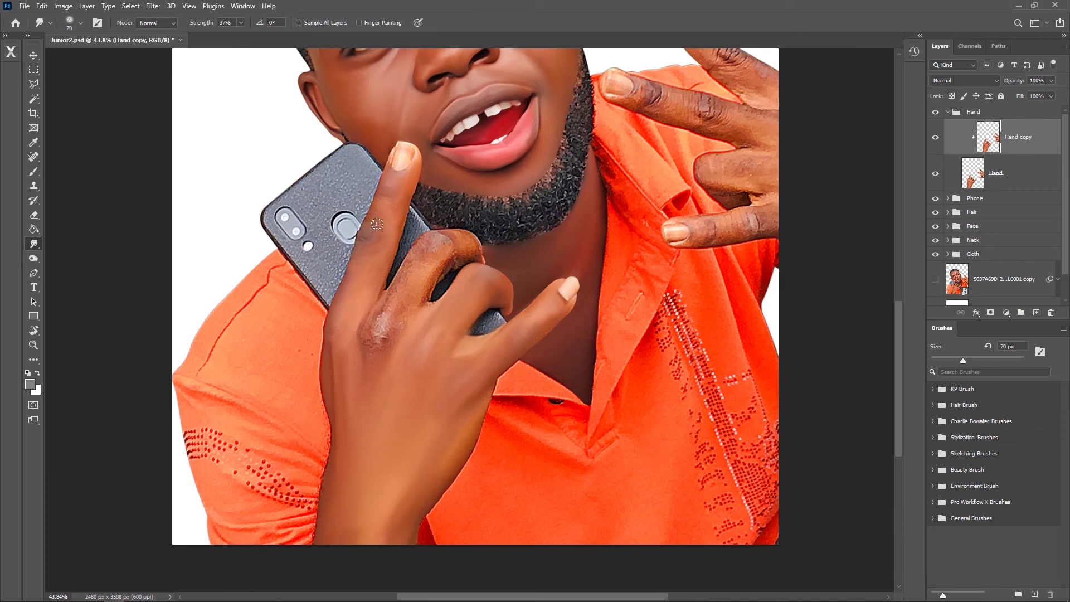
{"action": "key", "text": "bracketleft"}
{"action": "key", "text": "bracketleft"}
{"action": "key", "text": "bracketleft"}
{"action": "key", "text": "bracketright"}
{"action": "key", "text": "bracketright"}
{"action": "key", "text": "bracketright"}
{"action": "key", "text": "bracketright"}
{"action": "left_click_drag", "start_coordinate": [382, 340], "coordinate": [376, 321]}
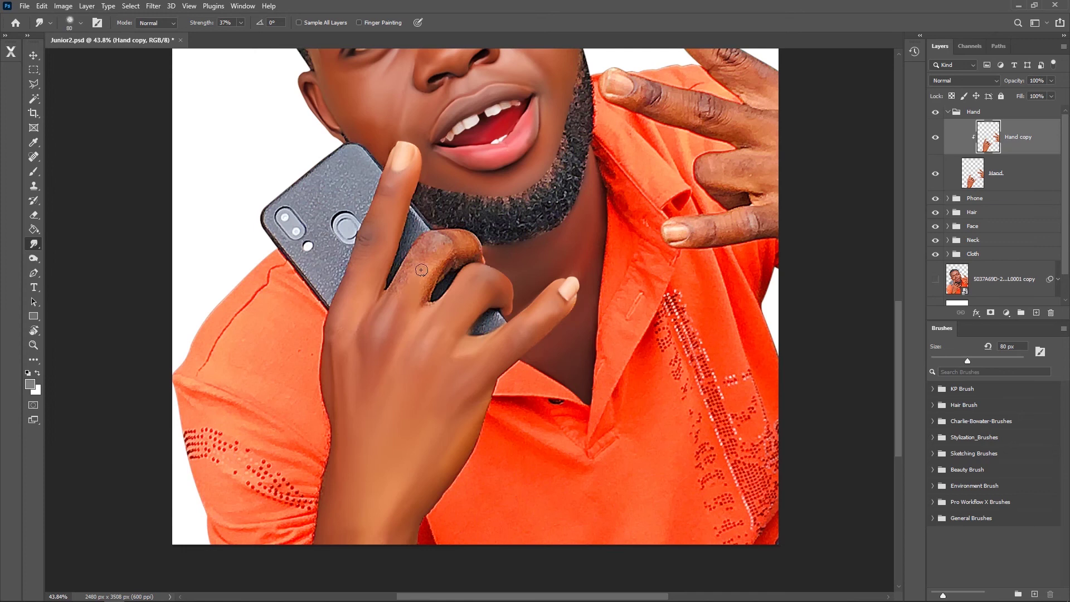
{"action": "left_click_drag", "start_coordinate": [422, 297], "coordinate": [455, 289]}
{"action": "mouse_move", "coordinate": [437, 234]}
{"action": "left_mouse_down"}
{"action": "mouse_move", "coordinate": [443, 254]}
{"action": "mouse_move", "coordinate": [430, 287]}
{"action": "mouse_move", "coordinate": [454, 258]}
{"action": "left_mouse_up"}
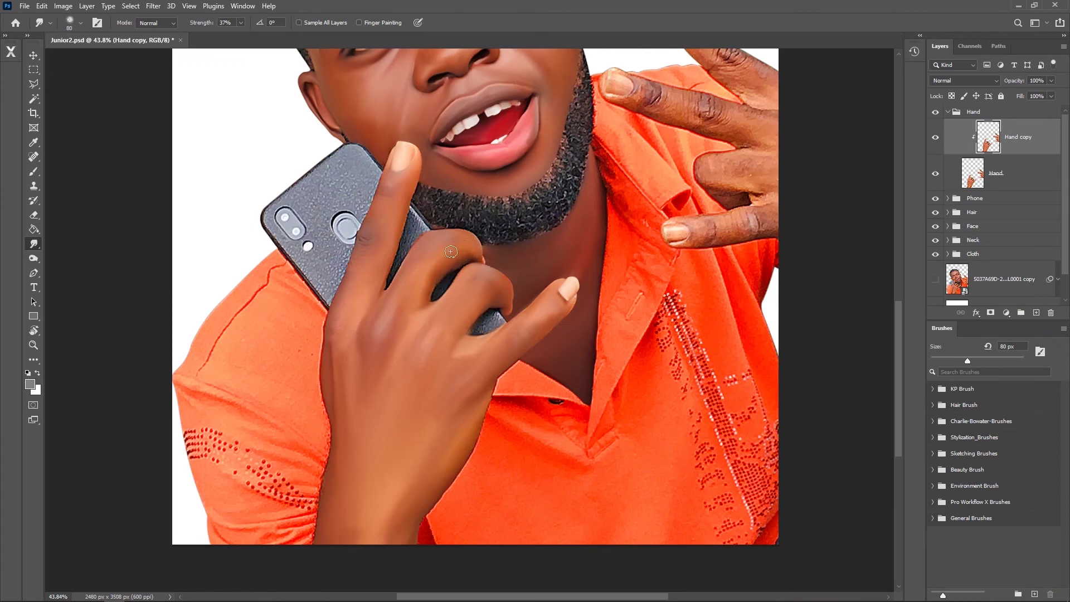
{"action": "left_click_drag", "start_coordinate": [390, 489], "coordinate": [424, 483]}
- Smudge the raised hand's ring finger, index fingertip, nail and knuckle creases with a 90 px brush
{"action": "left_click_drag", "start_coordinate": [707, 206], "coordinate": [491, 326]}
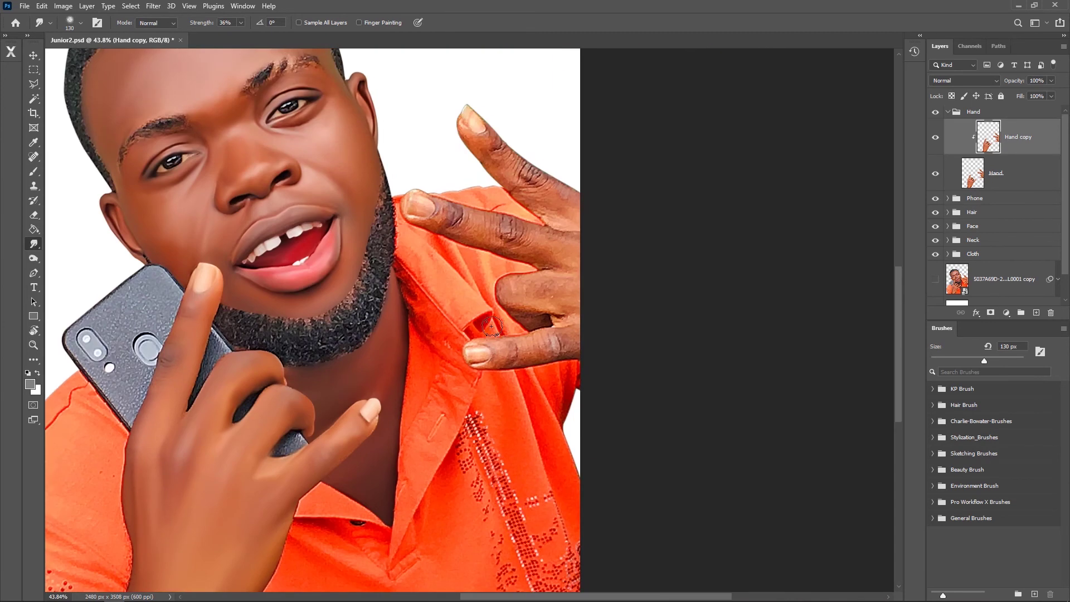
{"action": "mouse_move", "coordinate": [539, 250]}
{"action": "left_mouse_down"}
{"action": "mouse_move", "coordinate": [586, 259]}
{"action": "mouse_move", "coordinate": [580, 212]}
{"action": "mouse_move", "coordinate": [464, 114]}
{"action": "mouse_move", "coordinate": [555, 193]}
{"action": "mouse_move", "coordinate": [496, 142]}
{"action": "mouse_move", "coordinate": [523, 192]}
{"action": "mouse_move", "coordinate": [466, 142]}
{"action": "mouse_move", "coordinate": [495, 140]}
{"action": "mouse_move", "coordinate": [475, 107]}
{"action": "left_mouse_up"}
{"action": "key", "text": "bracketleft"}
{"action": "key", "text": "bracketleft"}
{"action": "key", "text": "bracketleft"}
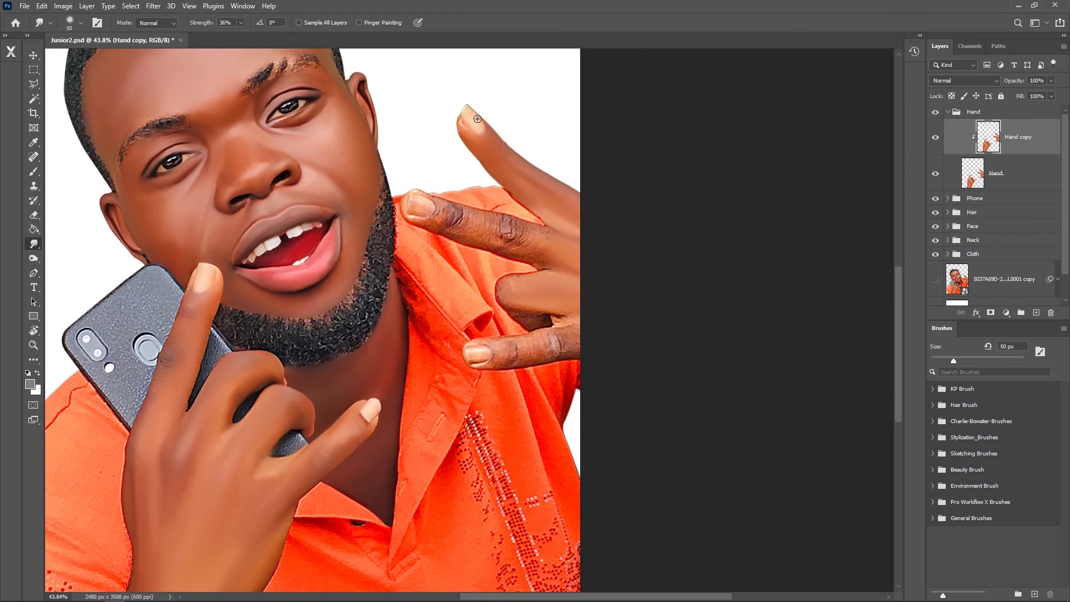
{"action": "key", "text": "bracketright"}
{"action": "key", "text": "bracketright"}
{"action": "key", "text": "bracketright"}
{"action": "left_click_drag", "start_coordinate": [483, 132], "coordinate": [534, 184]}
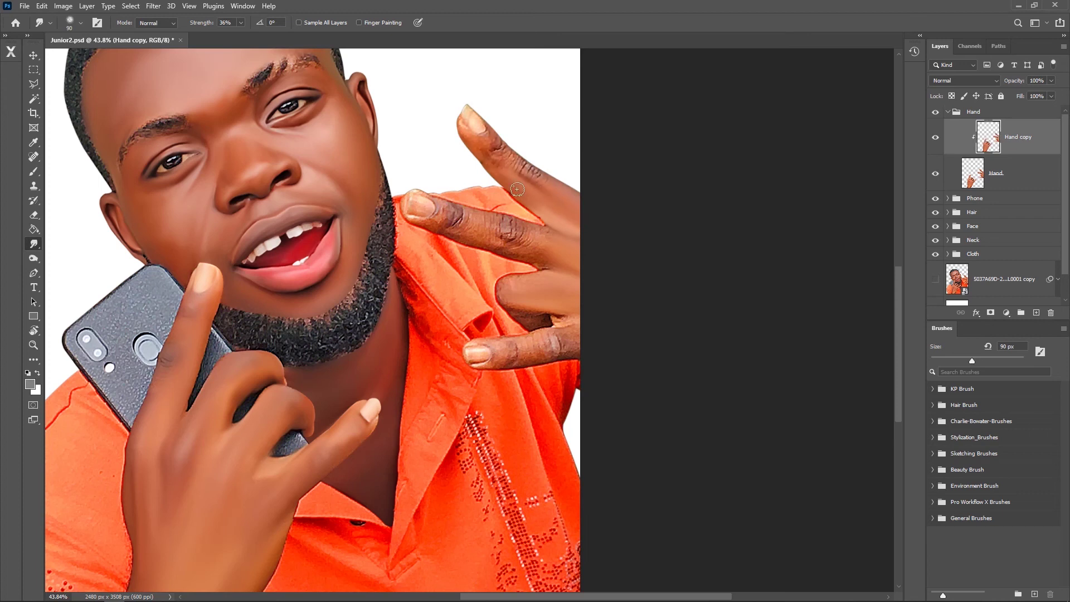
{"action": "mouse_move", "coordinate": [462, 136]}
{"action": "left_mouse_down"}
{"action": "mouse_move", "coordinate": [490, 131]}
{"action": "mouse_move", "coordinate": [474, 120]}
{"action": "left_mouse_up"}
{"action": "mouse_move", "coordinate": [522, 162]}
{"action": "left_mouse_down"}
{"action": "mouse_move", "coordinate": [510, 151]}
{"action": "mouse_move", "coordinate": [532, 176]}
{"action": "mouse_move", "coordinate": [551, 170]}
{"action": "mouse_move", "coordinate": [507, 152]}
{"action": "mouse_move", "coordinate": [547, 208]}
{"action": "mouse_move", "coordinate": [500, 150]}
{"action": "left_mouse_up"}
- Smooth the wrinkles along the pointing finger with an 80 px brush
{"action": "key", "text": "bracketleft"}
{"action": "key", "text": "bracketleft"}
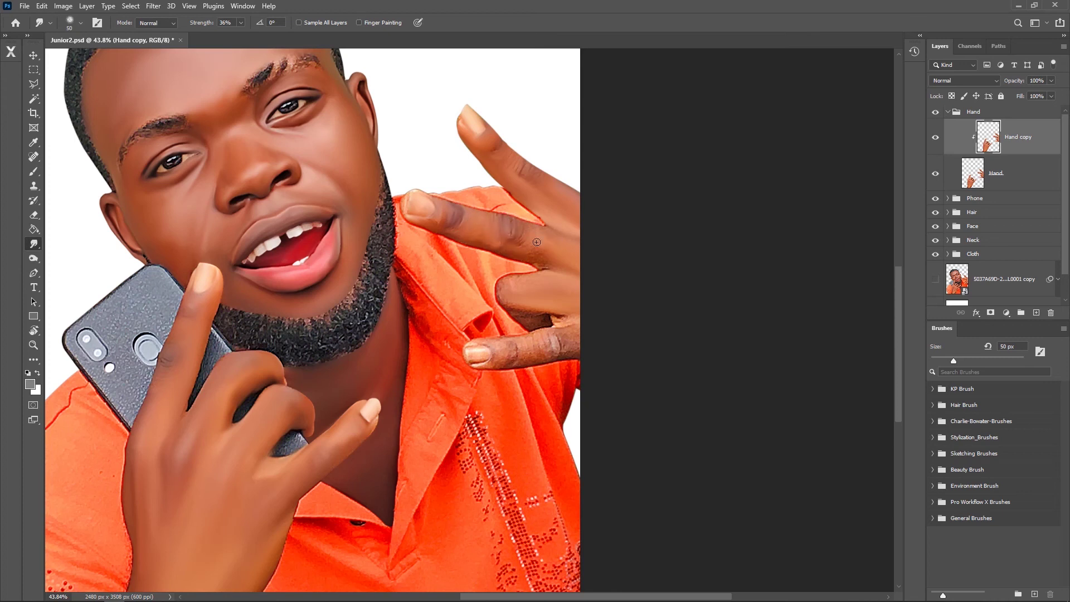
{"action": "key", "text": "bracketright"}
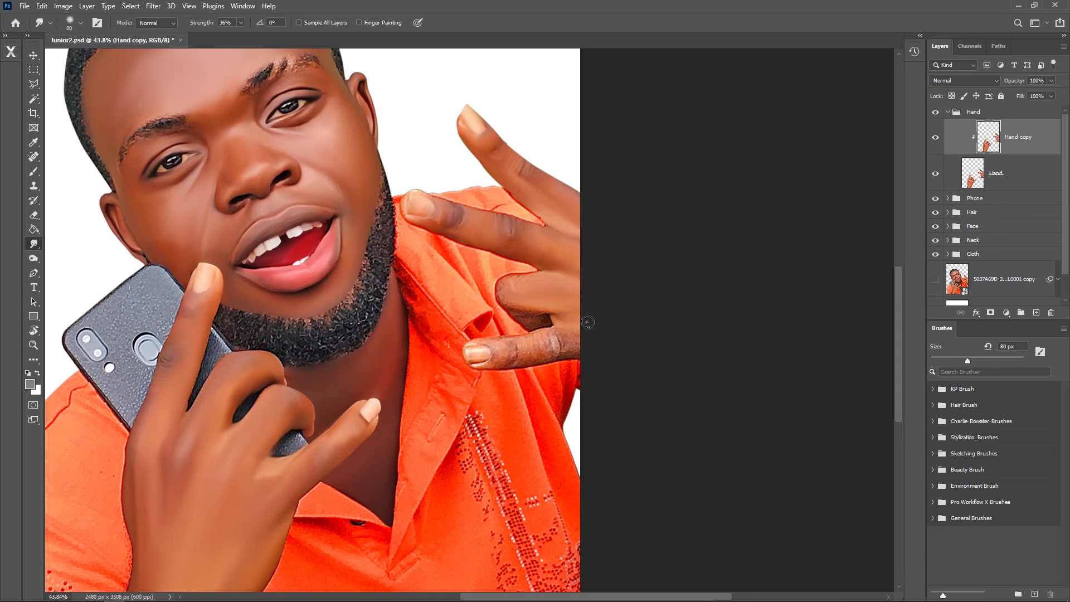
{"action": "left_click_drag", "start_coordinate": [504, 351], "coordinate": [558, 346]}
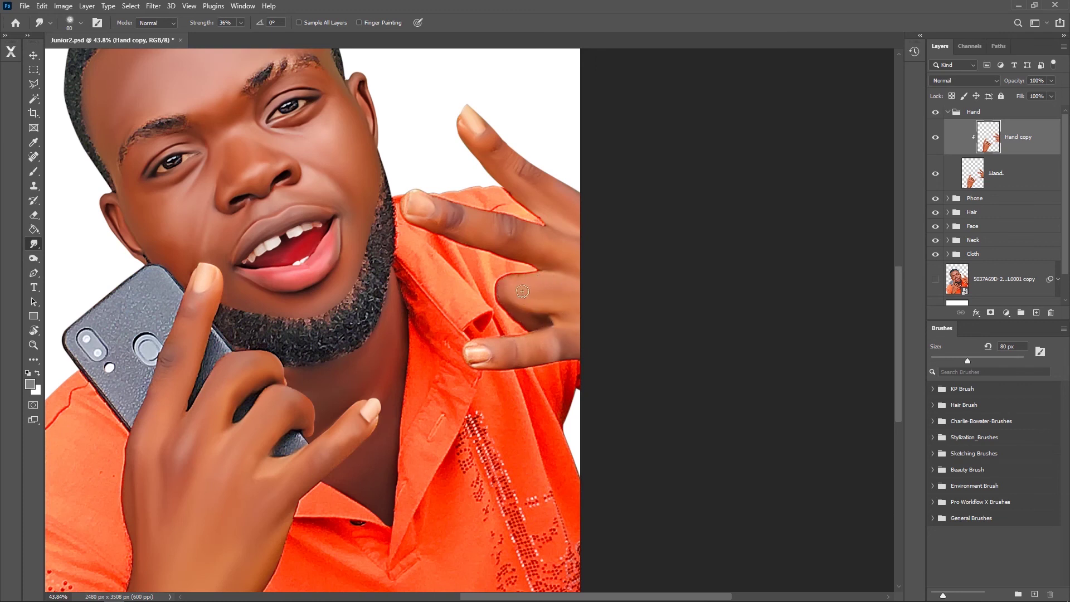
{"action": "key", "text": "bracketleft"}
{"action": "key", "text": "bracketleft"}
{"action": "key", "text": "bracketleft"}
- Collapse the Hand group, then duplicate the Cloth layer and clip the copy to it
{"action": "left_click_drag", "start_coordinate": [571, 379], "coordinate": [536, 345]}
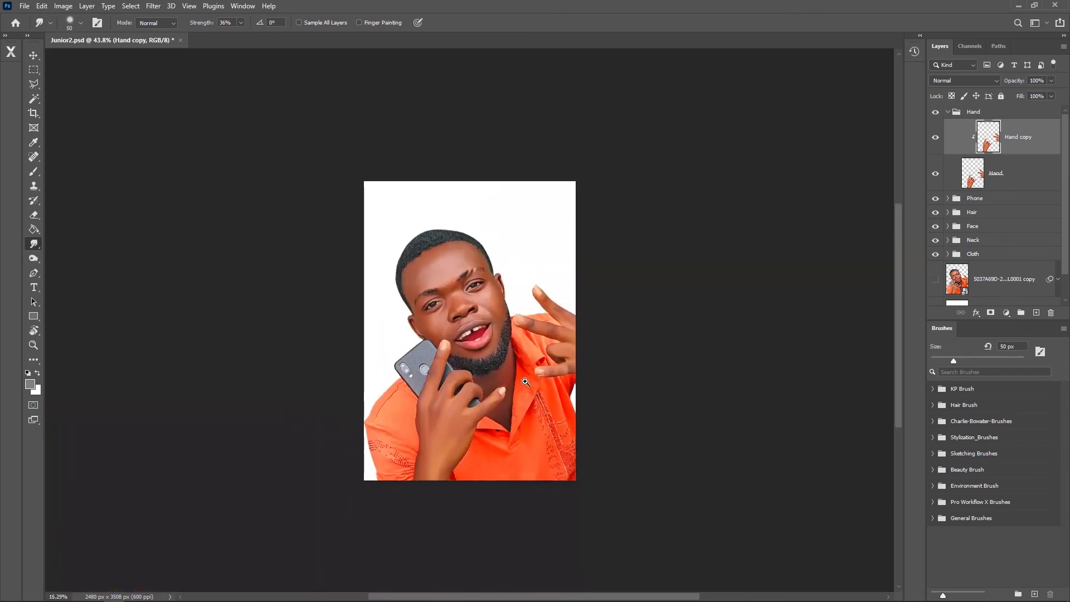
{"action": "left_click", "coordinate": [947, 112]}
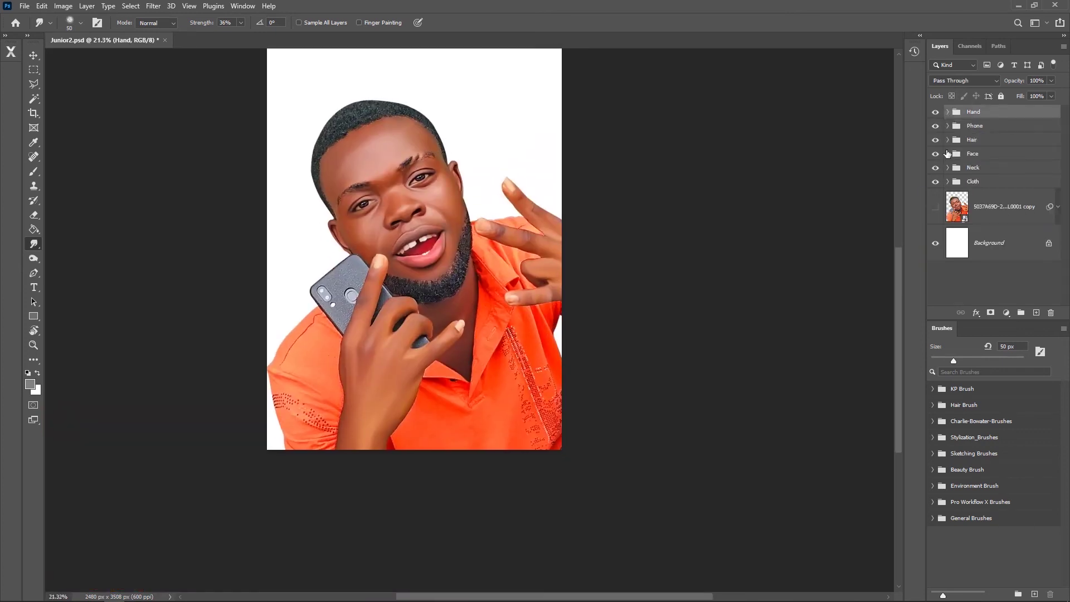
{"action": "left_click", "coordinate": [947, 182]}
{"action": "left_click", "coordinate": [1005, 217]}
{"action": "key", "text": "ctrl+j"}
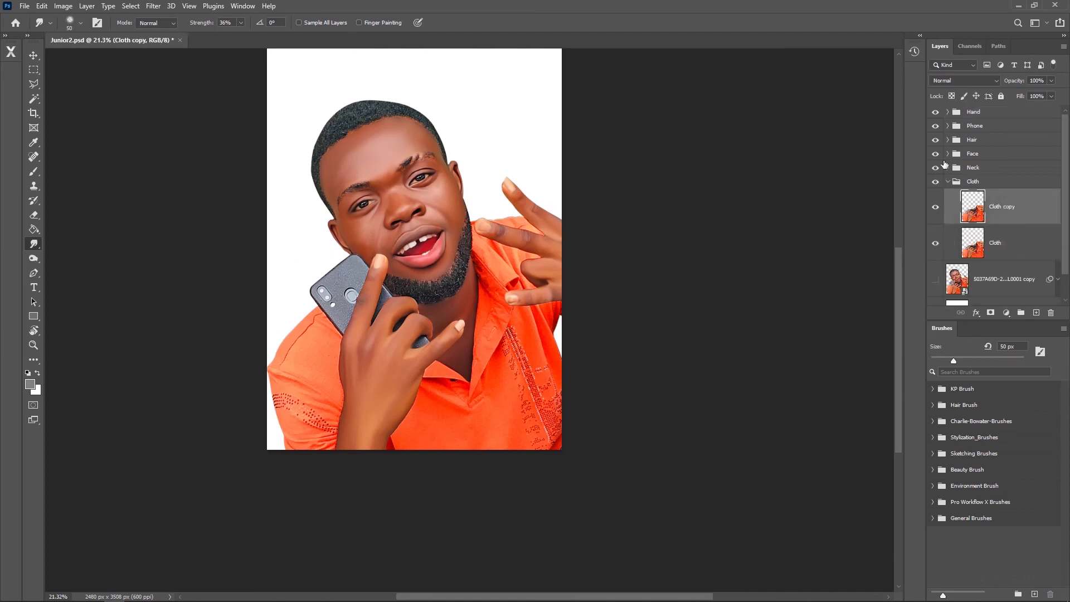
{"action": "key", "text": "ctrl+alt+g"}
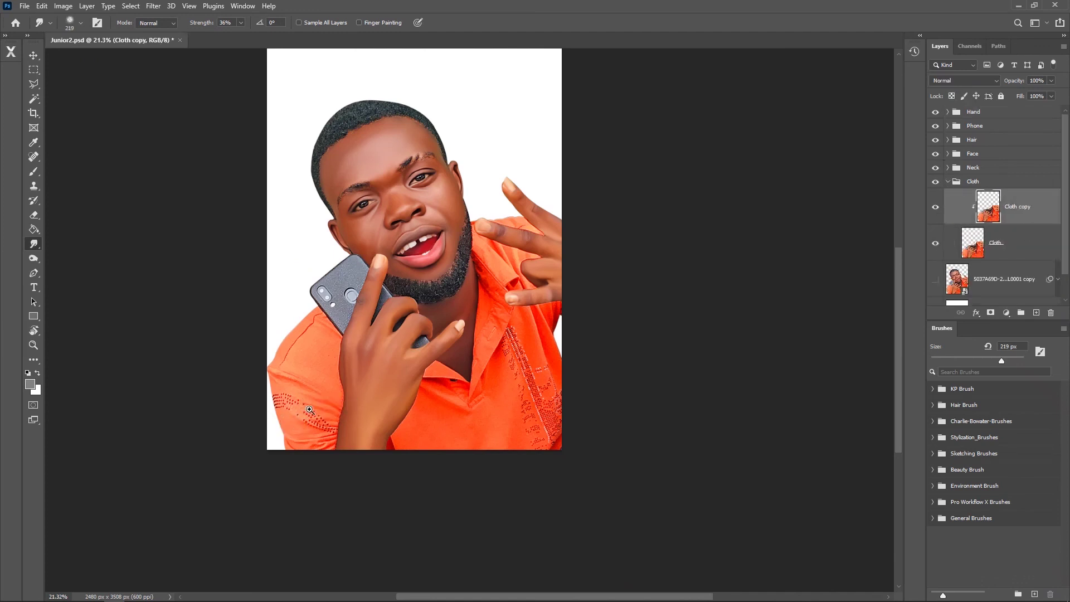
- Smear away the dot pattern on the left sleeve, including along the hand's edge
{"action": "scroll", "coordinate": [300, 415], "scroll_direction": "up", "scroll_amount": 3, "text": "alt"}
{"action": "left_click_drag", "start_coordinate": [334, 406], "coordinate": [332, 360]}
{"action": "key", "text": "bracketleft"}
{"action": "key", "text": "bracketleft"}
{"action": "key", "text": "bracketleft"}
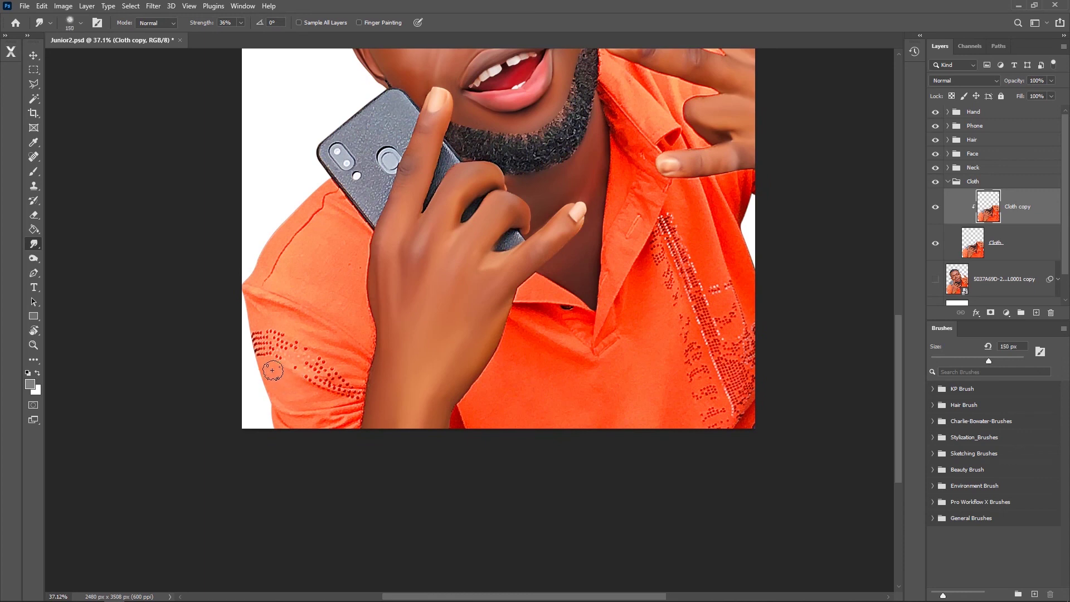
{"action": "mouse_move", "coordinate": [310, 398]}
{"action": "left_mouse_down"}
{"action": "mouse_move", "coordinate": [323, 370]}
{"action": "mouse_move", "coordinate": [286, 341]}
{"action": "mouse_move", "coordinate": [252, 341]}
{"action": "mouse_move", "coordinate": [282, 318]}
{"action": "mouse_move", "coordinate": [305, 329]}
{"action": "mouse_move", "coordinate": [254, 301]}
{"action": "mouse_move", "coordinate": [359, 378]}
{"action": "mouse_move", "coordinate": [347, 381]}
{"action": "mouse_move", "coordinate": [350, 393]}
{"action": "mouse_move", "coordinate": [266, 399]}
{"action": "mouse_move", "coordinate": [340, 411]}
{"action": "mouse_move", "coordinate": [371, 402]}
{"action": "mouse_move", "coordinate": [357, 429]}
{"action": "mouse_move", "coordinate": [272, 421]}
{"action": "left_mouse_up"}
{"action": "left_click_drag", "start_coordinate": [379, 345], "coordinate": [363, 235]}
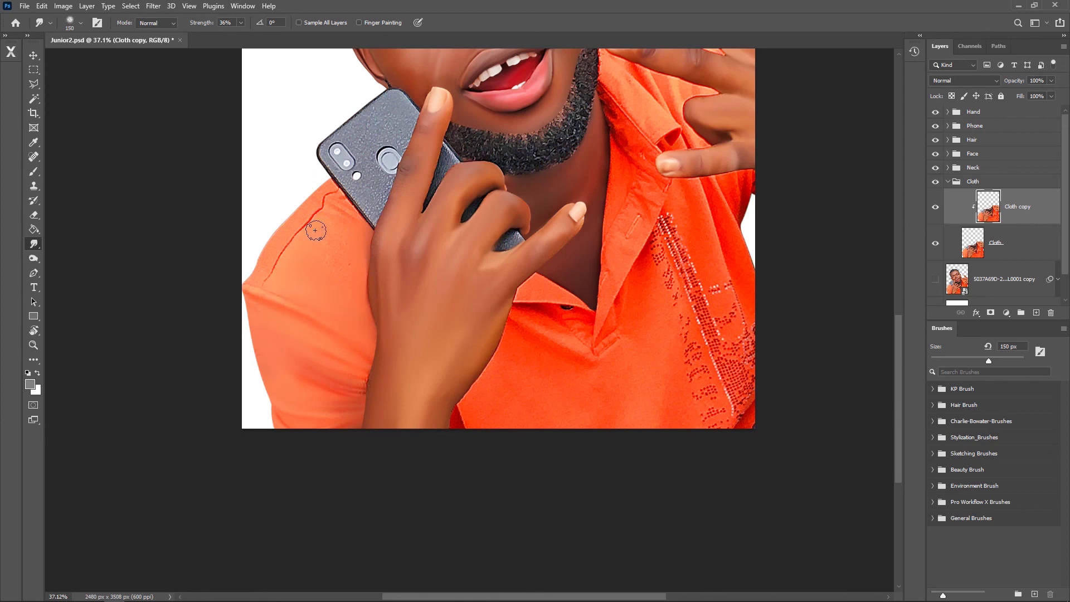
{"action": "left_click_drag", "start_coordinate": [347, 254], "coordinate": [339, 229]}
{"action": "key", "text": "bracketleft"}
{"action": "key", "text": "bracketleft"}
{"action": "key", "text": "bracketleft"}
{"action": "key", "text": "bracketright"}
{"action": "key", "text": "bracketright"}
{"action": "key", "text": "bracketright"}
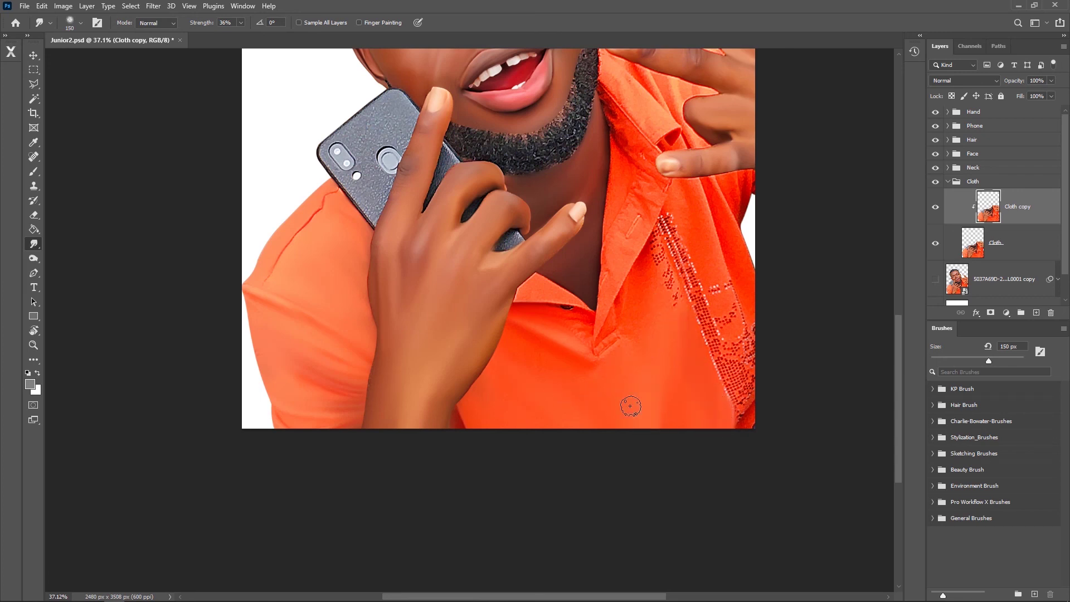
- Smudge the sequin dots on the right side of the shirt into plain orange
{"action": "mouse_move", "coordinate": [664, 276]}
{"action": "left_mouse_down"}
{"action": "mouse_move", "coordinate": [679, 231]}
{"action": "mouse_move", "coordinate": [665, 233]}
{"action": "left_mouse_up"}
{"action": "left_click_drag", "start_coordinate": [701, 287], "coordinate": [686, 275]}
{"action": "left_click_drag", "start_coordinate": [723, 390], "coordinate": [698, 305]}
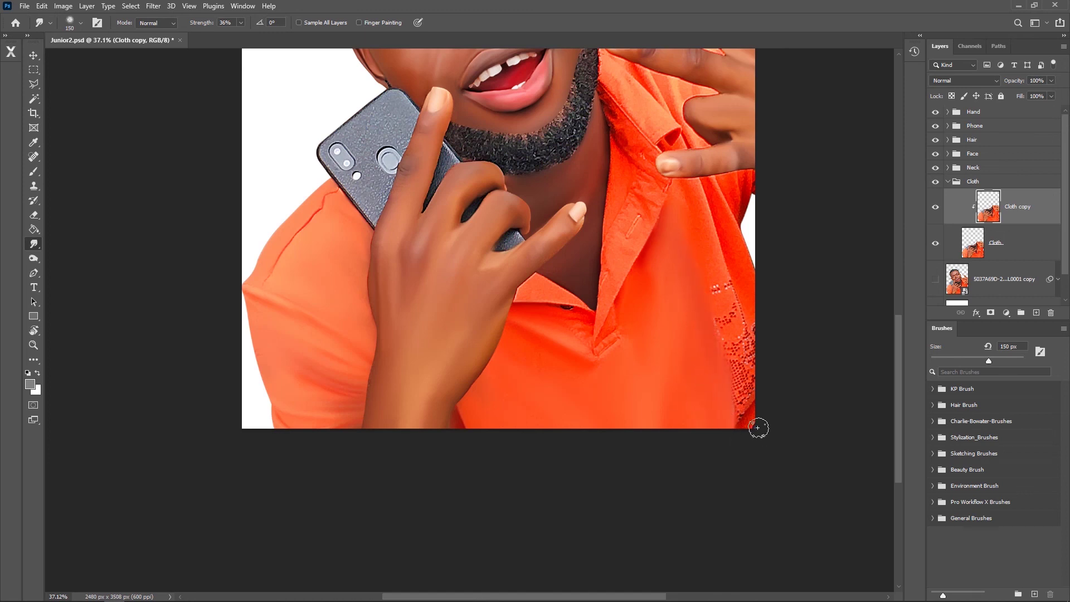
{"action": "left_click_drag", "start_coordinate": [753, 407], "coordinate": [735, 359]}
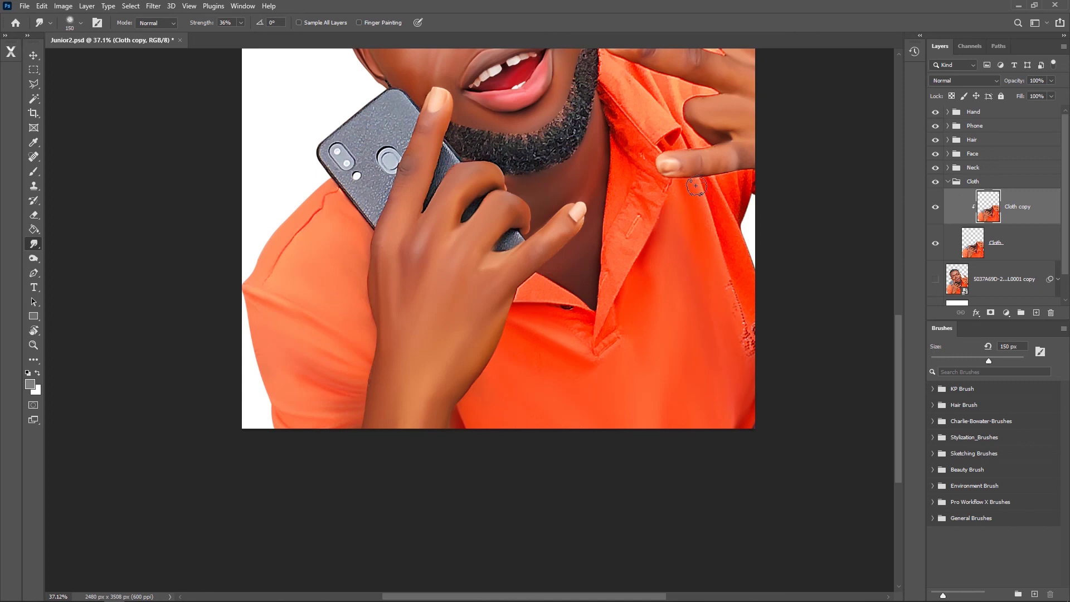
{"action": "left_click_drag", "start_coordinate": [755, 370], "coordinate": [713, 187]}
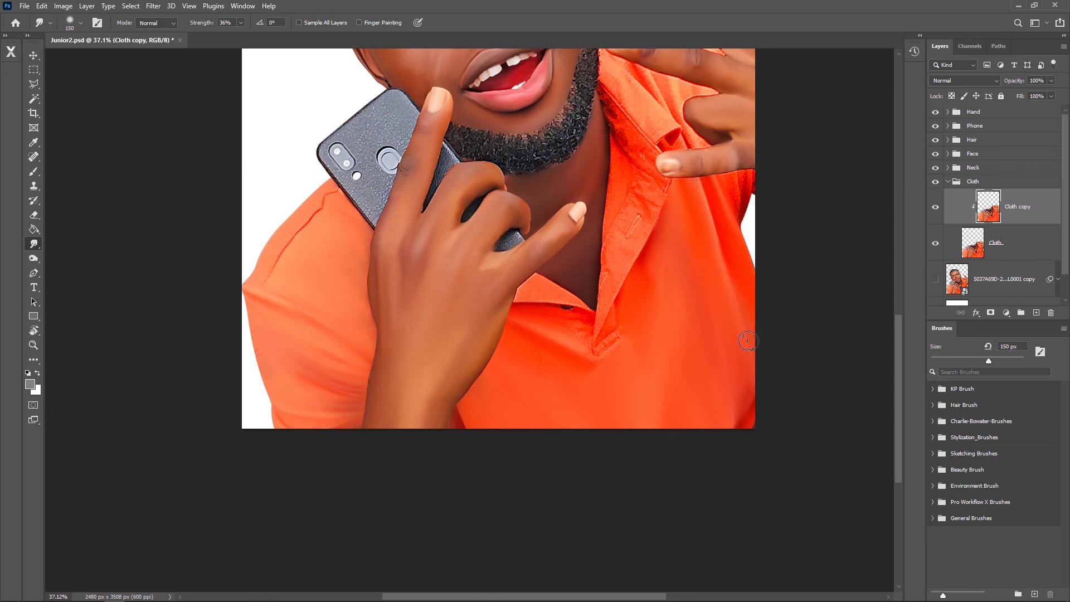
{"action": "key", "text": "bracketleft"}
{"action": "key", "text": "bracketleft"}
{"action": "key", "text": "bracketleft"}
- Smooth the shirt along the collar edge and between the raised fingers
{"action": "left_click_drag", "start_coordinate": [635, 151], "coordinate": [652, 153]}
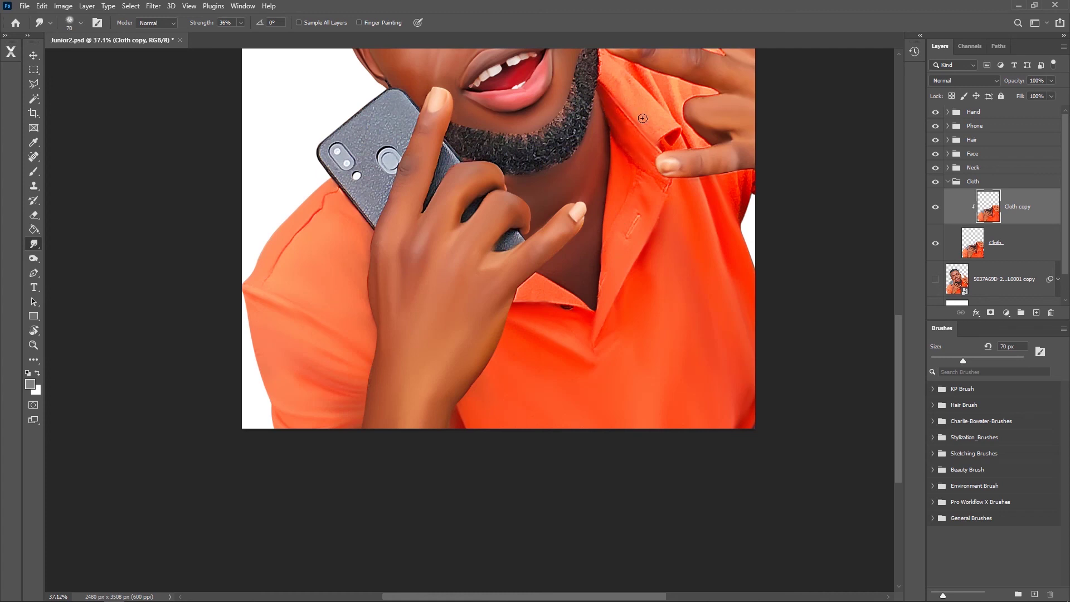
{"action": "mouse_move", "coordinate": [644, 109]}
{"action": "left_mouse_down"}
{"action": "mouse_move", "coordinate": [576, 201]}
{"action": "mouse_move", "coordinate": [572, 170]}
{"action": "left_mouse_up"}
{"action": "key", "text": "bracketright"}
{"action": "key", "text": "bracketright"}
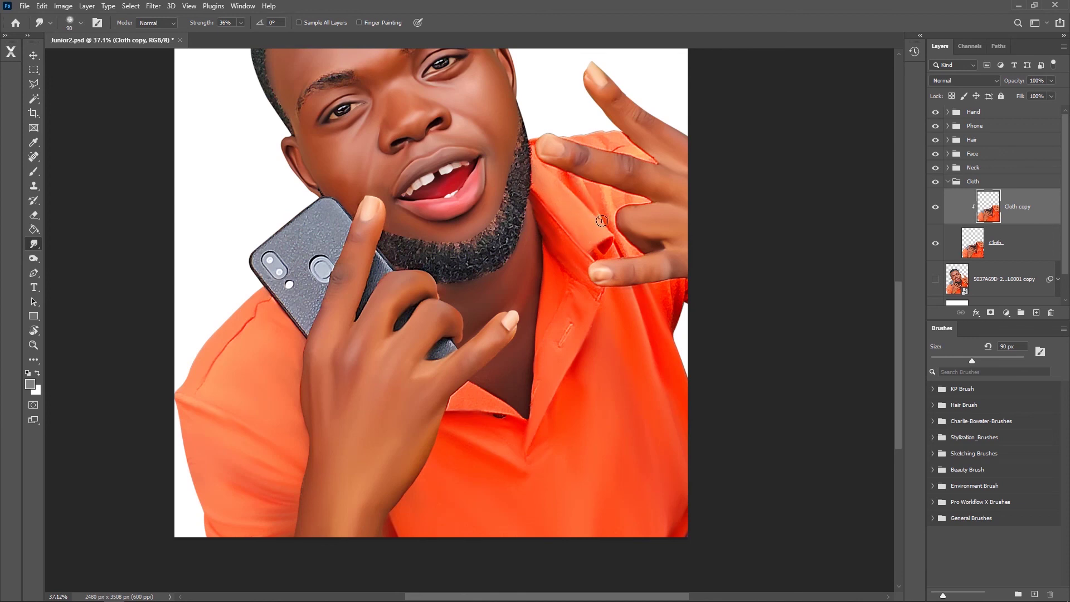
{"action": "left_click_drag", "start_coordinate": [652, 168], "coordinate": [614, 134]}
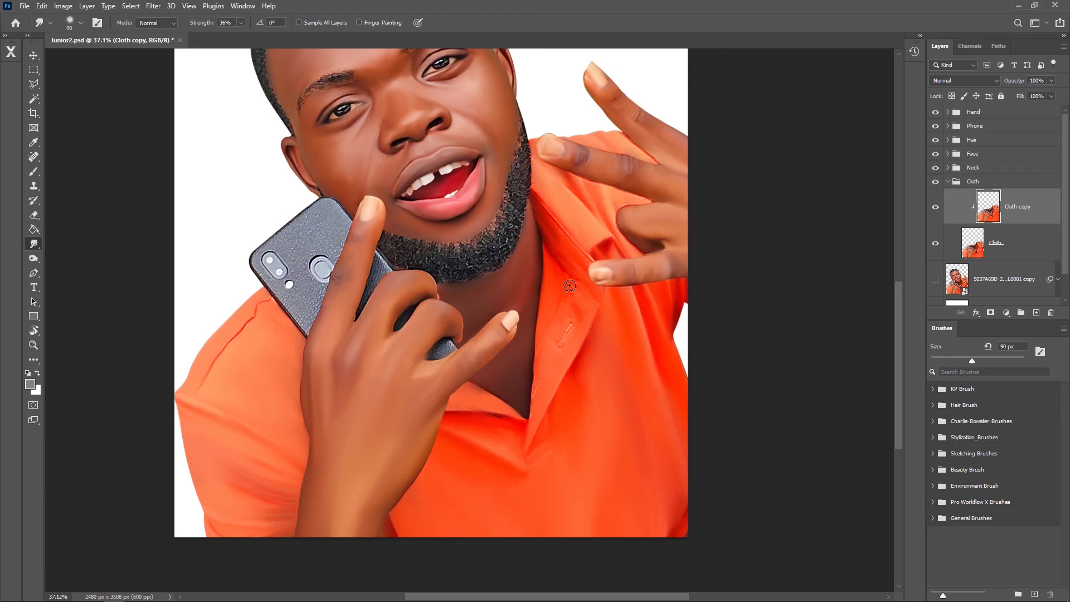
- Save the document, then clip the Phone copy layer to the Phone layer
{"action": "left_click", "coordinate": [947, 182]}
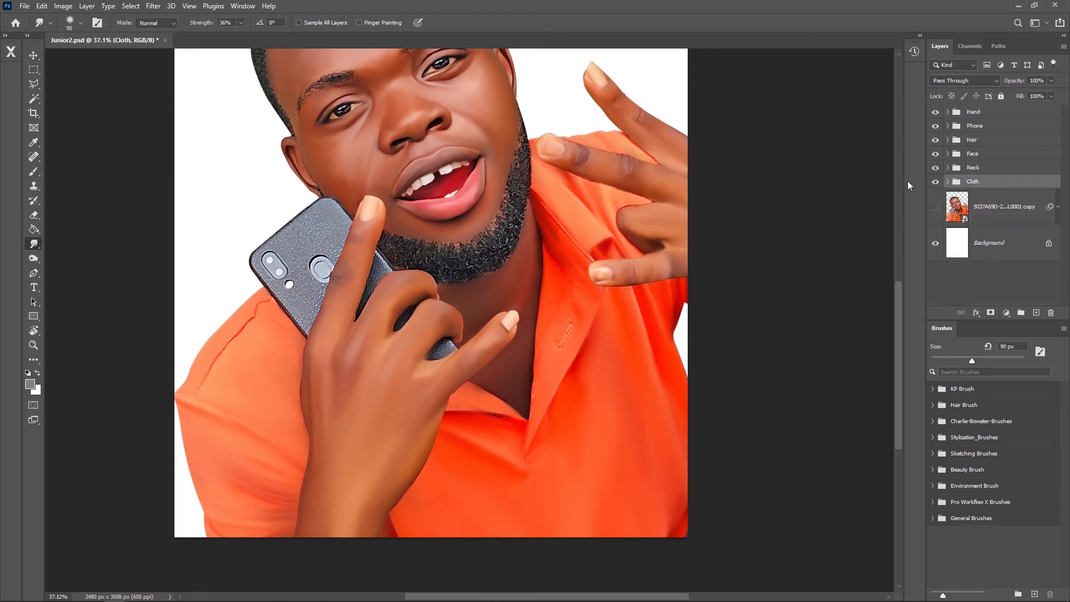
{"action": "key", "text": "ctrl+s"}
{"action": "left_click", "coordinate": [948, 126]}
{"action": "left_click", "coordinate": [966, 147]}
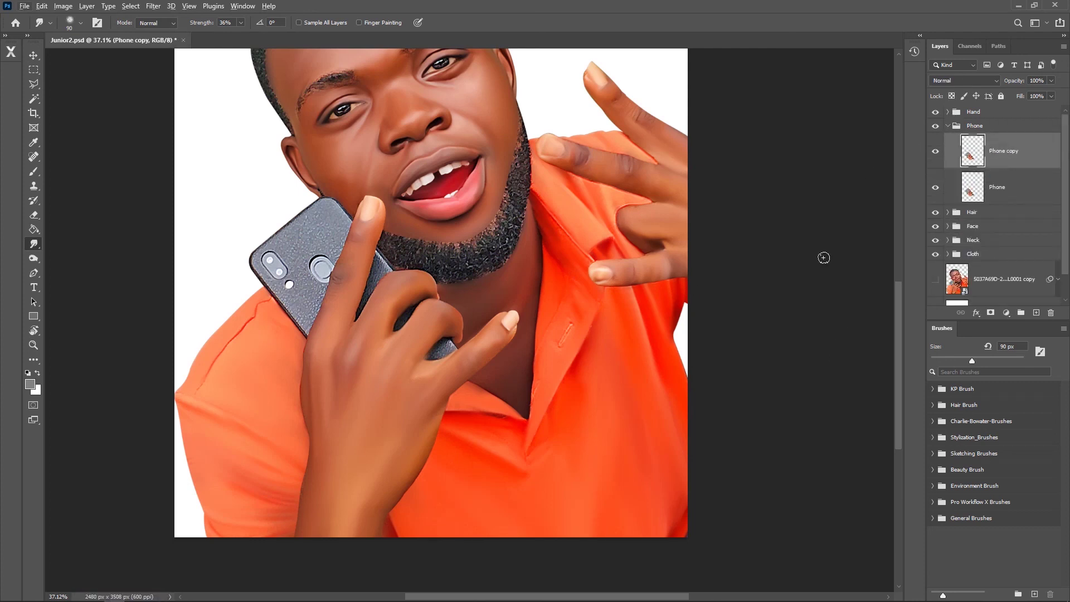
{"action": "key", "text": "ctrl+alt+g"}
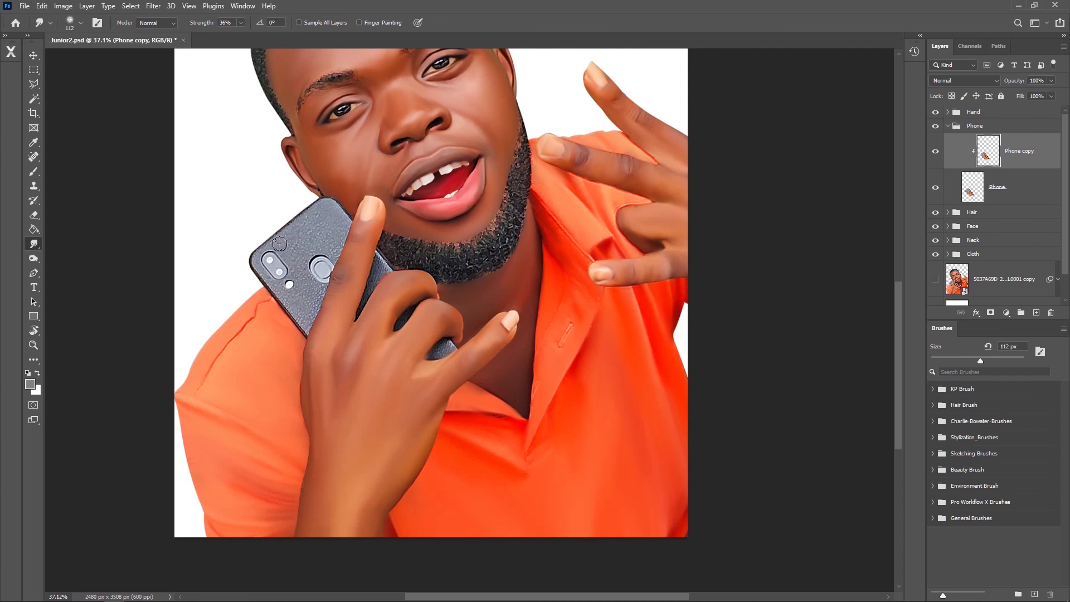
- Smudge the phone's textured back and the flash dot beside the camera smooth
{"action": "mouse_move", "coordinate": [335, 212]}
{"action": "left_mouse_down"}
{"action": "mouse_move", "coordinate": [311, 239]}
{"action": "mouse_move", "coordinate": [291, 310]}
{"action": "mouse_move", "coordinate": [381, 282]}
{"action": "mouse_move", "coordinate": [380, 245]}
{"action": "left_mouse_up"}
{"action": "left_click_drag", "start_coordinate": [272, 285], "coordinate": [299, 278]}
{"action": "key", "text": "bracketleft"}
{"action": "key", "text": "bracketleft"}
{"action": "key", "text": "bracketleft"}
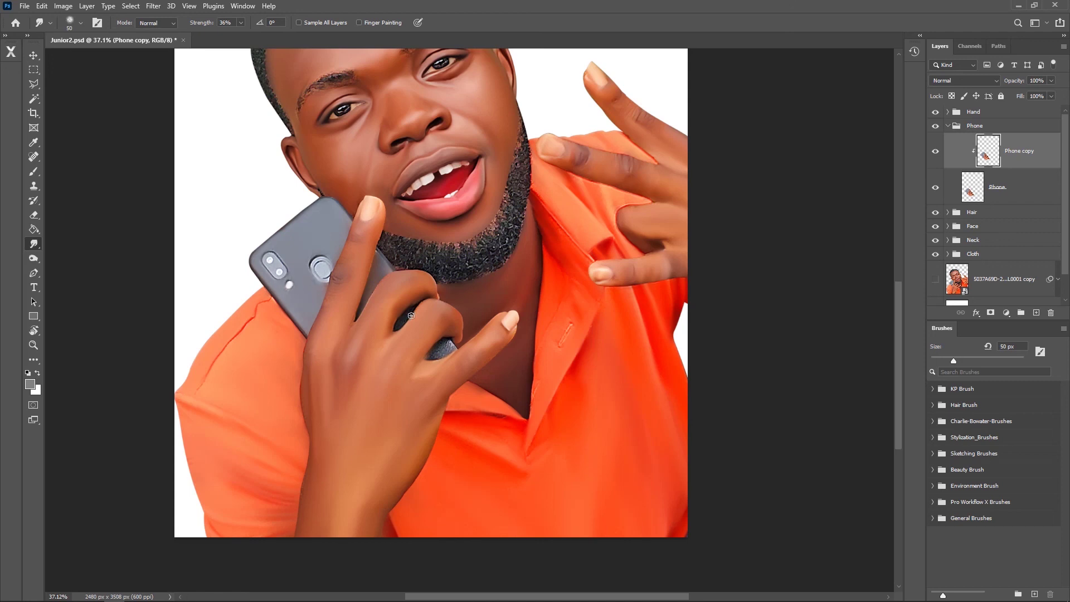
- Toggle the Hand group to compare the retouching, then select the Hand copy layer
{"action": "left_click", "coordinate": [935, 112]}
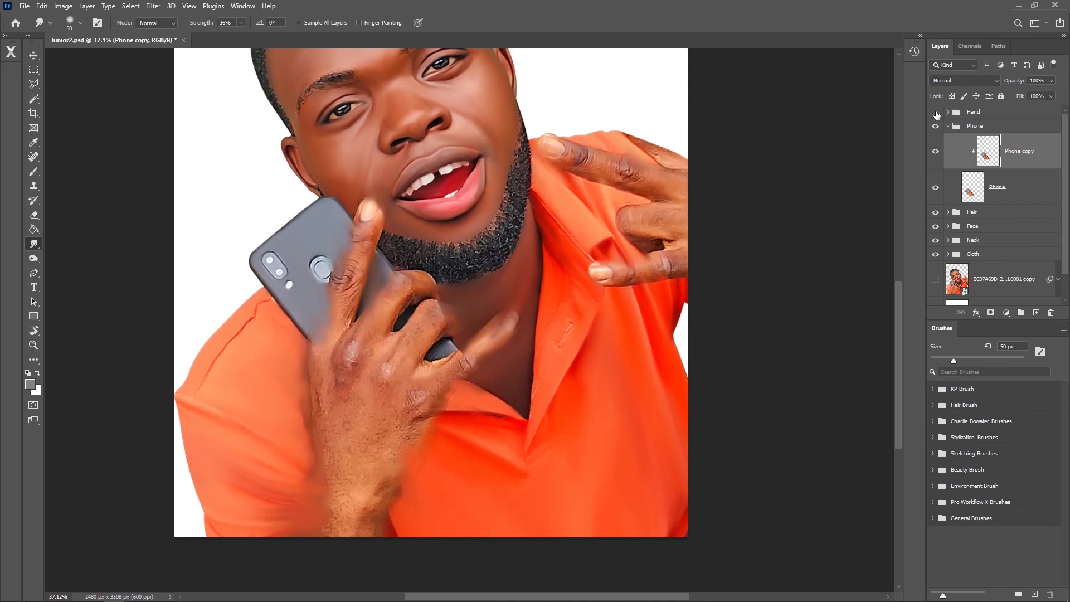
{"action": "left_click", "coordinate": [947, 112]}
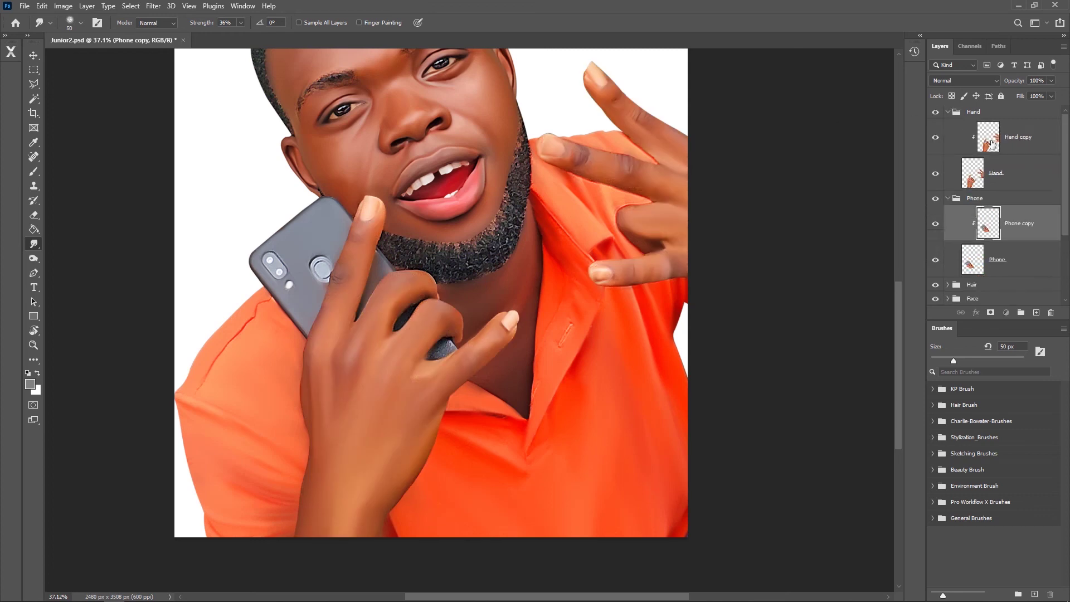
{"action": "left_click", "coordinate": [1020, 136]}
{"action": "scroll", "coordinate": [390, 352], "scroll_direction": "up", "scroll_amount": 2}
- Draw Pen paths around the two phone gaps between the fingers and turn them into a selection
{"action": "key", "text": "p"}
{"action": "left_click", "coordinate": [396, 316]}
{"action": "left_click_drag", "start_coordinate": [407, 290], "coordinate": [414, 281]}
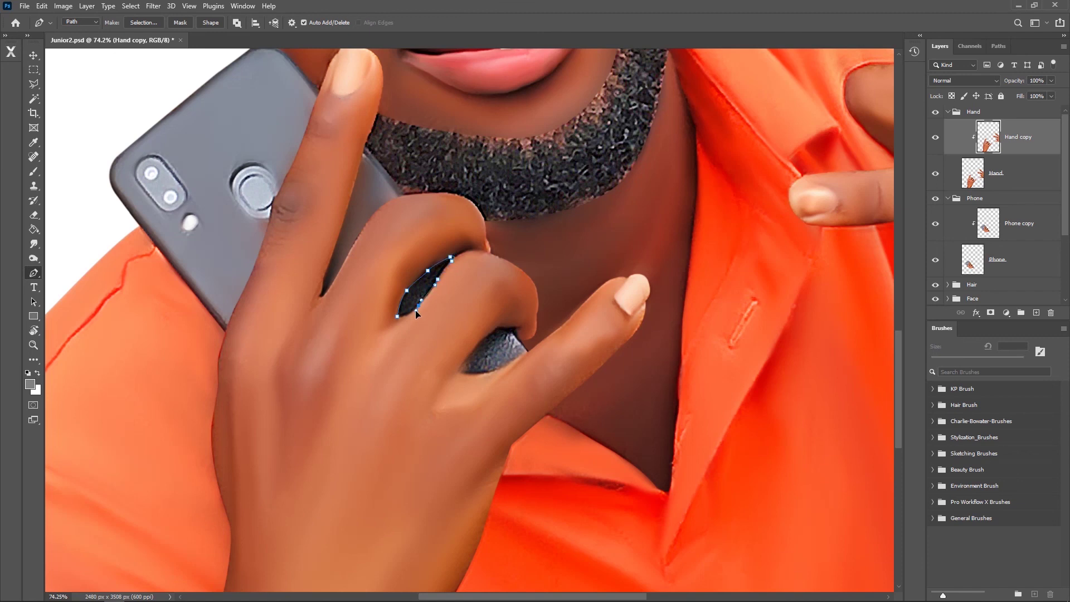
{"action": "left_click", "coordinate": [397, 316]}
{"action": "mouse_move", "coordinate": [518, 360]}
{"action": "left_mouse_down"}
{"action": "mouse_move", "coordinate": [528, 350]}
{"action": "mouse_move", "coordinate": [499, 329]}
{"action": "mouse_move", "coordinate": [467, 356]}
{"action": "left_mouse_up"}
{"action": "left_click", "coordinate": [460, 373]}
{"action": "right_click", "coordinate": [501, 341]}
{"action": "left_click", "coordinate": [538, 388]}
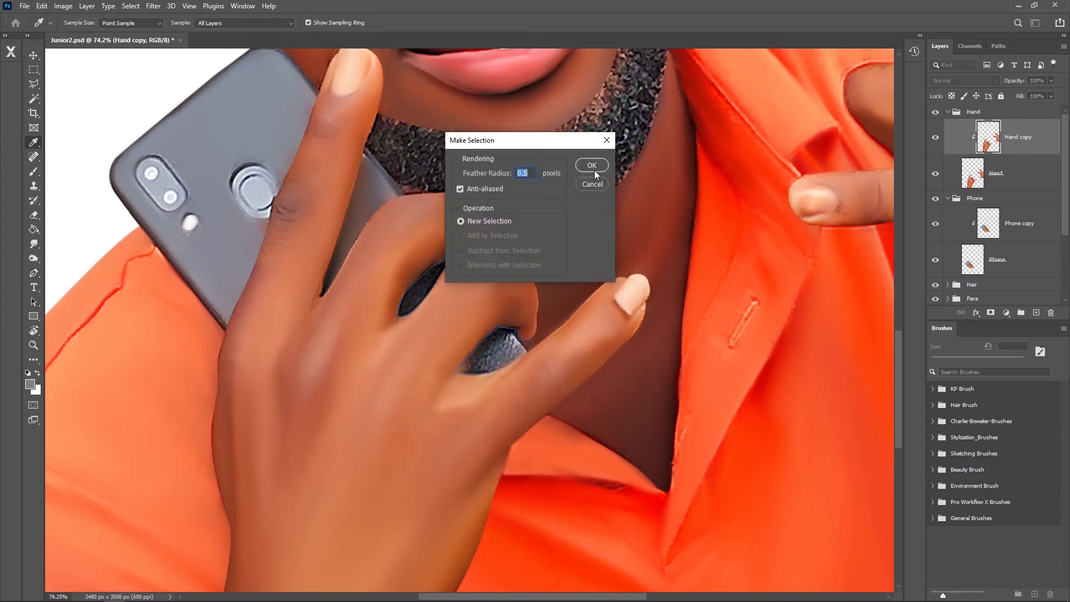
{"action": "left_click", "coordinate": [594, 170]}
- Smudge the phone edge between the fingers on Phone copy, fit the portrait on screen and save
{"action": "left_click", "coordinate": [976, 176]}
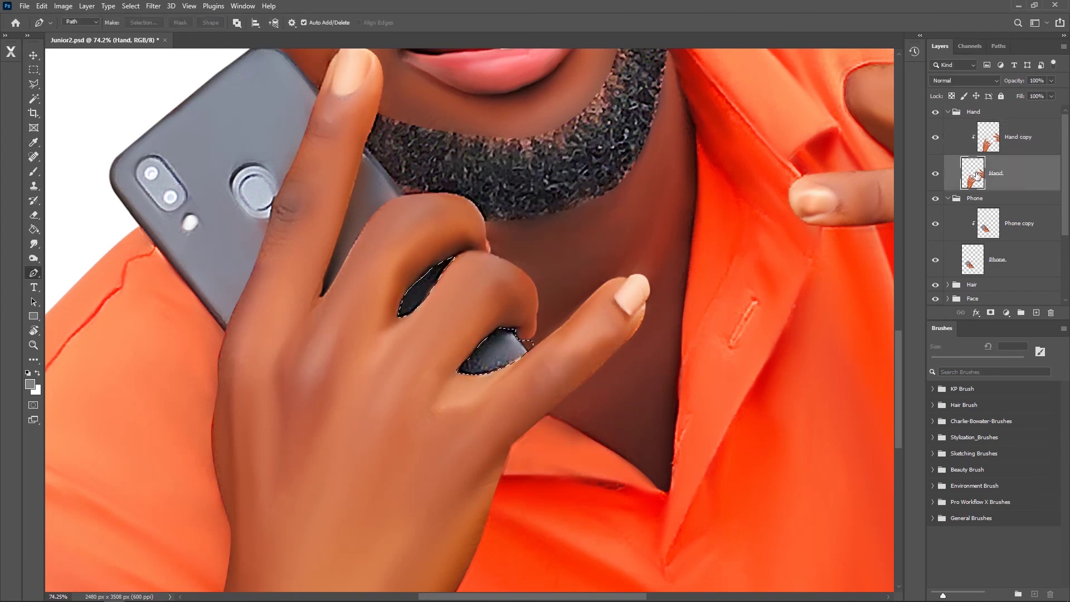
{"action": "left_click", "coordinate": [947, 112]}
{"action": "left_click", "coordinate": [1008, 161]}
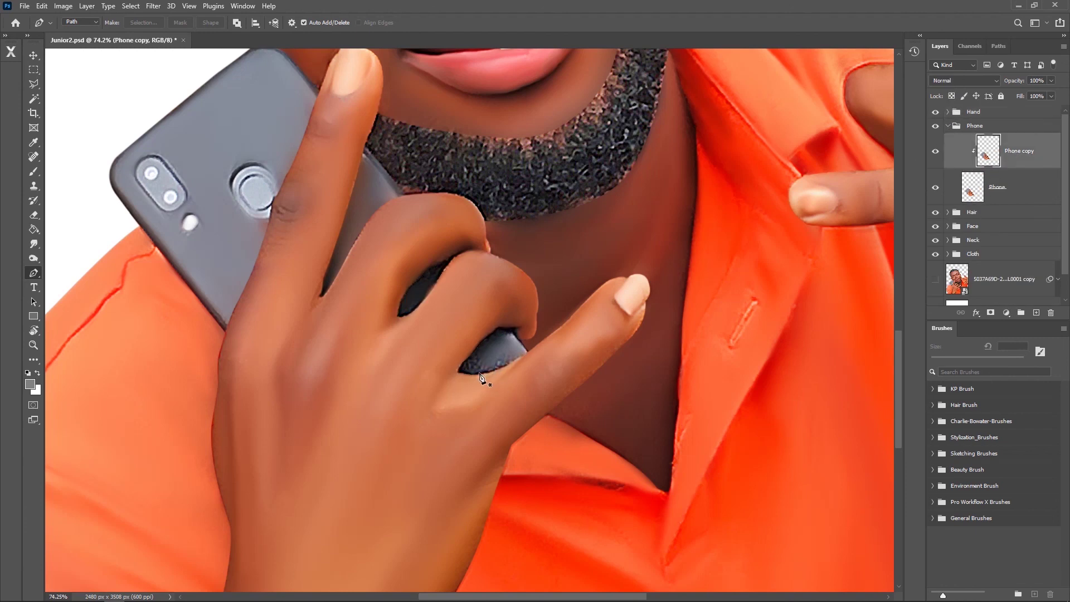
{"action": "left_click", "coordinate": [34, 243]}
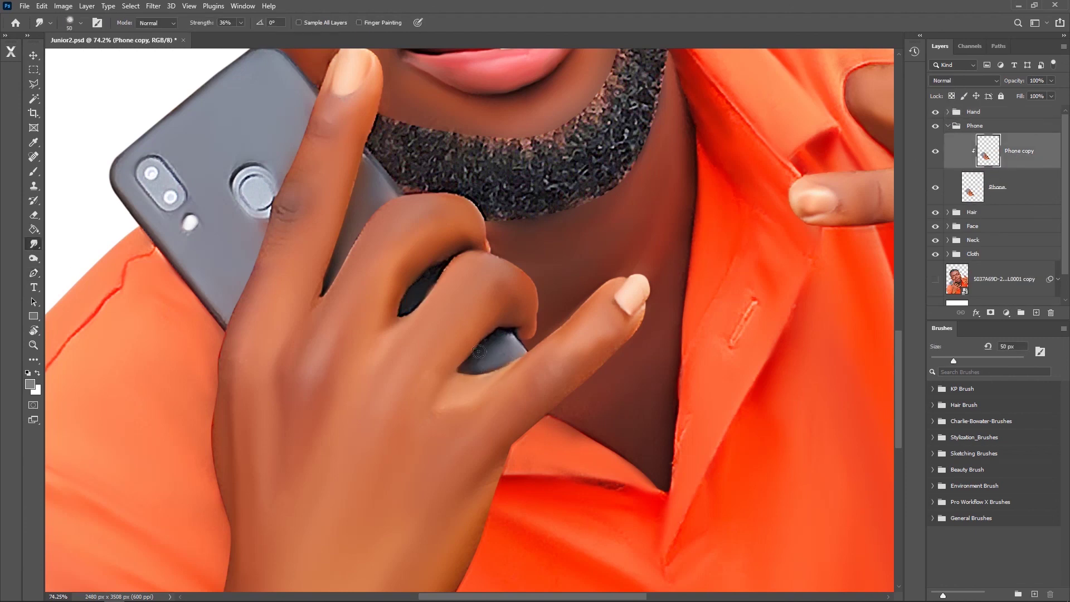
{"action": "left_click_drag", "start_coordinate": [485, 346], "coordinate": [501, 346]}
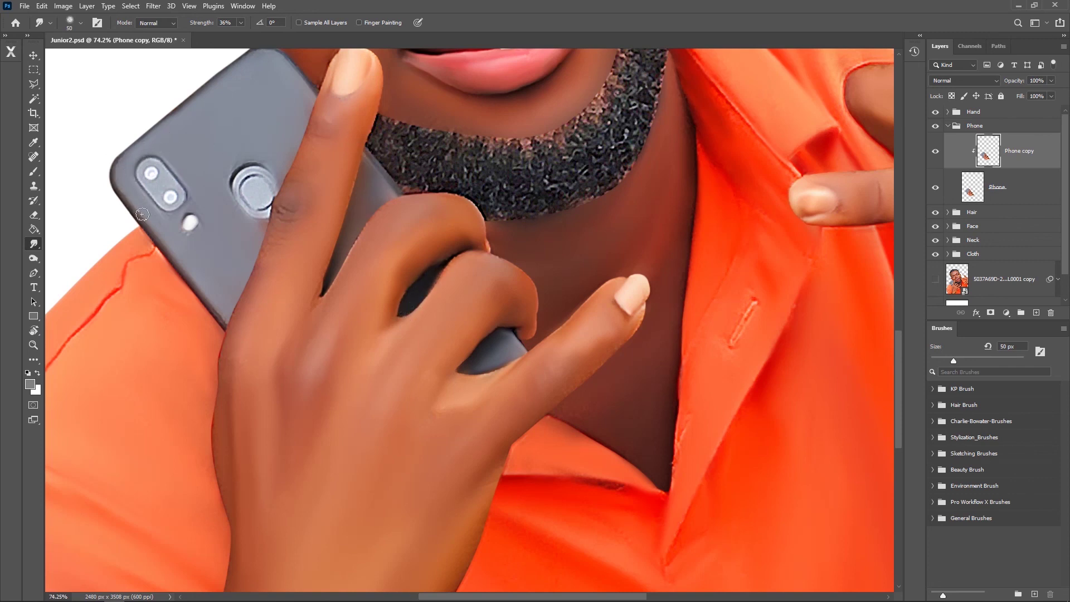
{"action": "key", "text": "bracketleft"}
{"action": "key", "text": "bracketleft"}
{"action": "left_click_drag", "start_coordinate": [608, 269], "coordinate": [529, 267]}
{"action": "key", "text": "ctrl+s"}
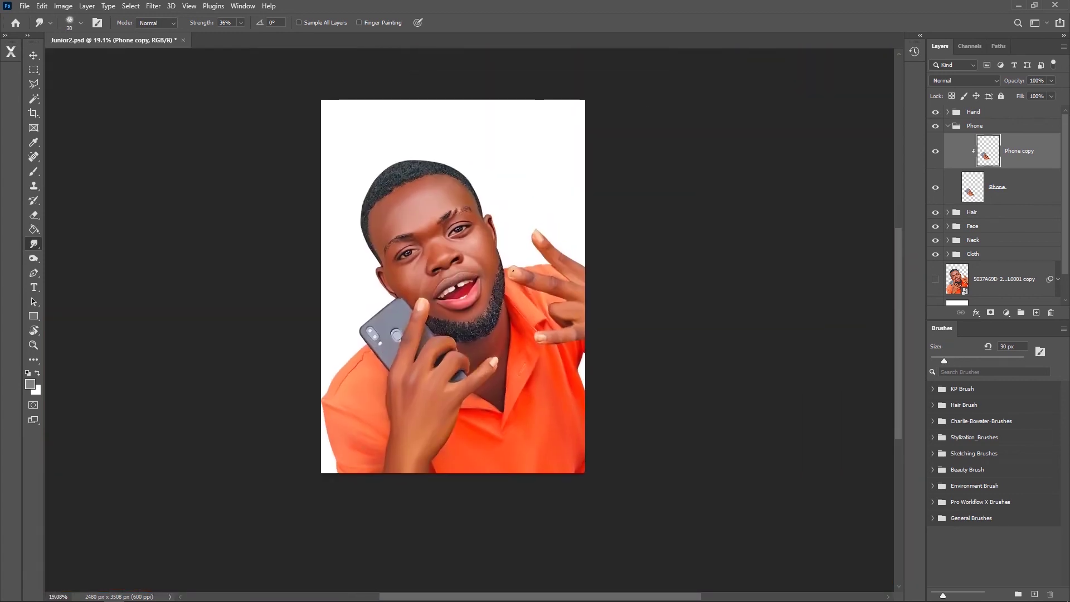